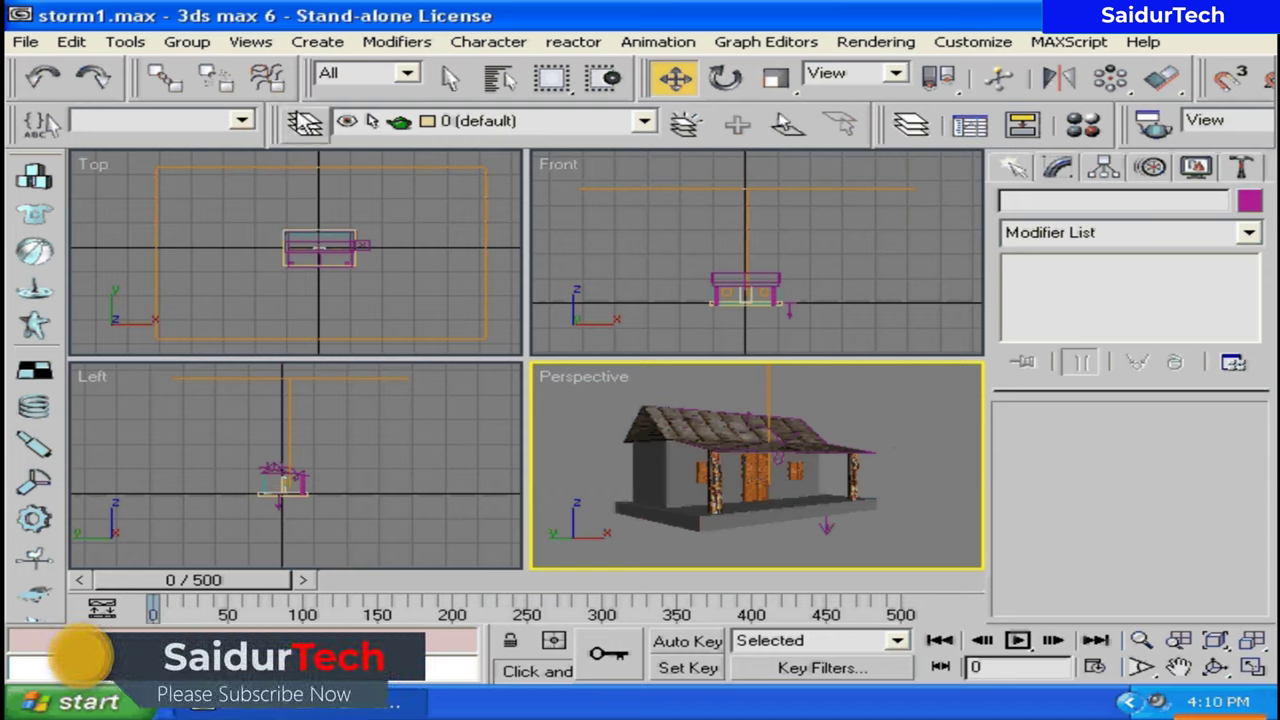
# Step: Draw a flat standard-primitive plane around the house in the Top viewport
pyautogui.click(1013, 167)
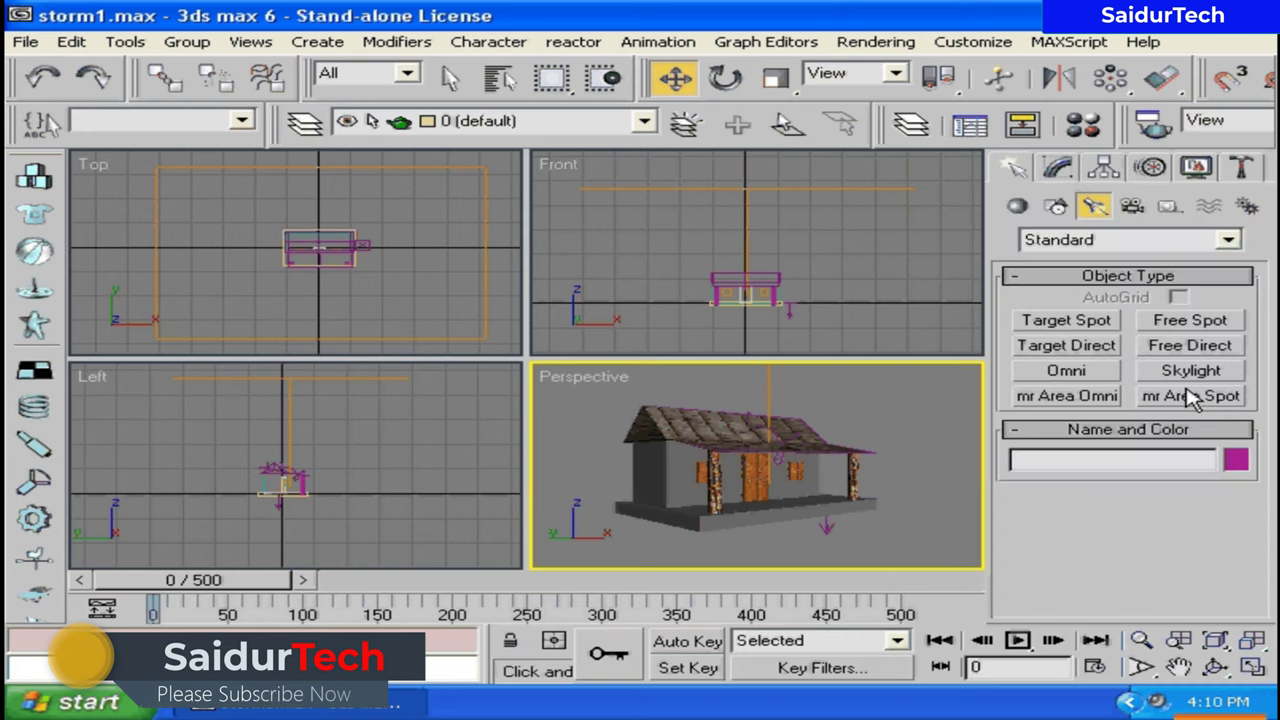
pyautogui.click(1017, 205)
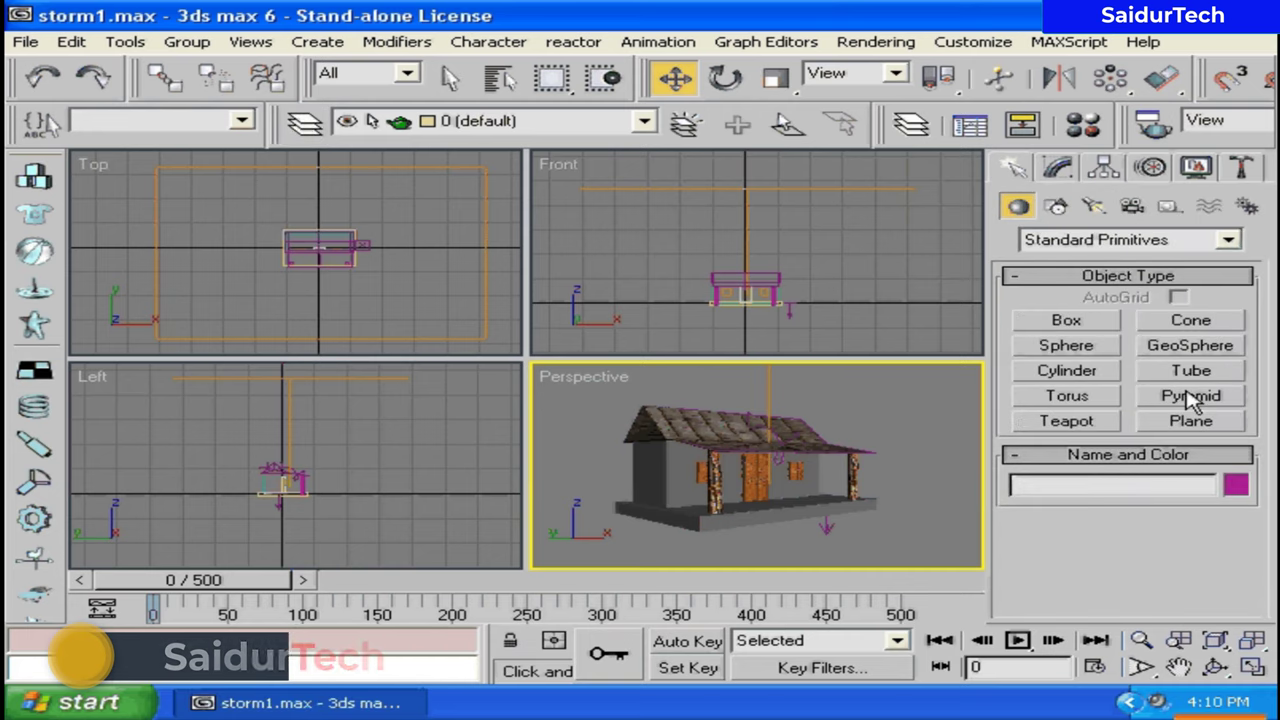
pyautogui.click(1190, 421)
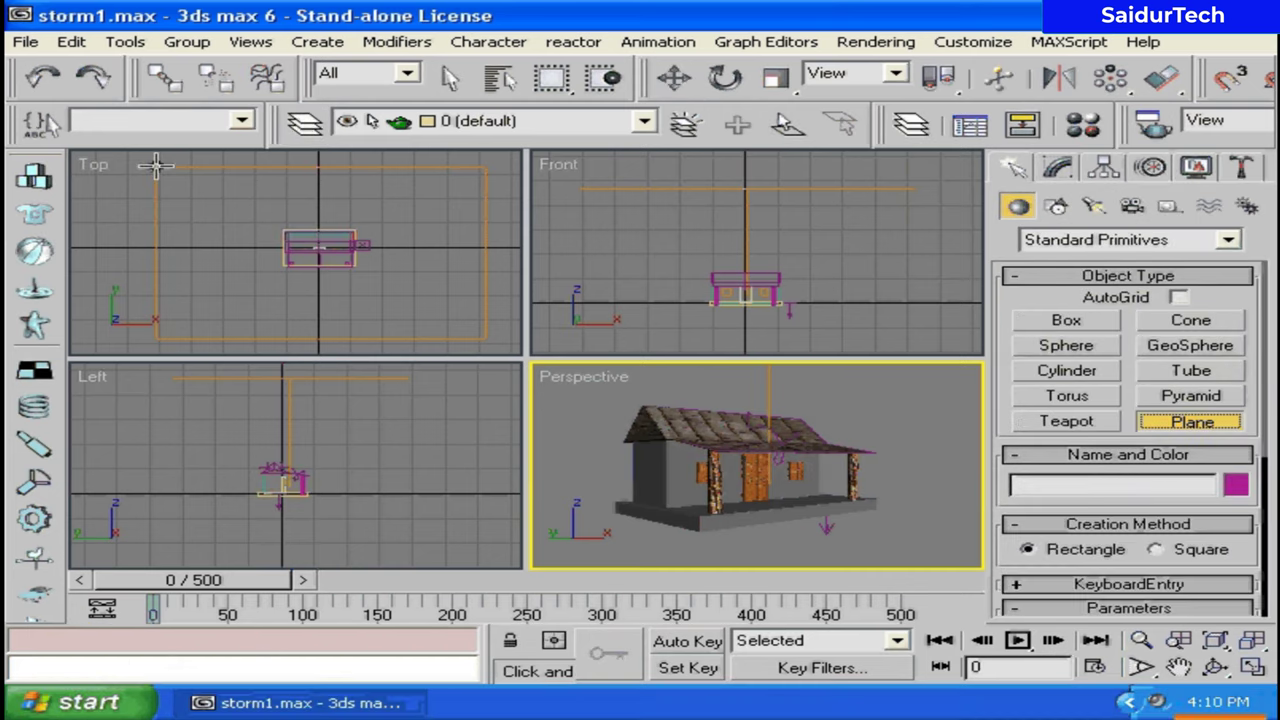
pyautogui.moveTo(155, 166)
pyautogui.mouseDown()
pyautogui.moveTo(382, 335)
pyautogui.moveTo(485, 342)
pyautogui.mouseUp()
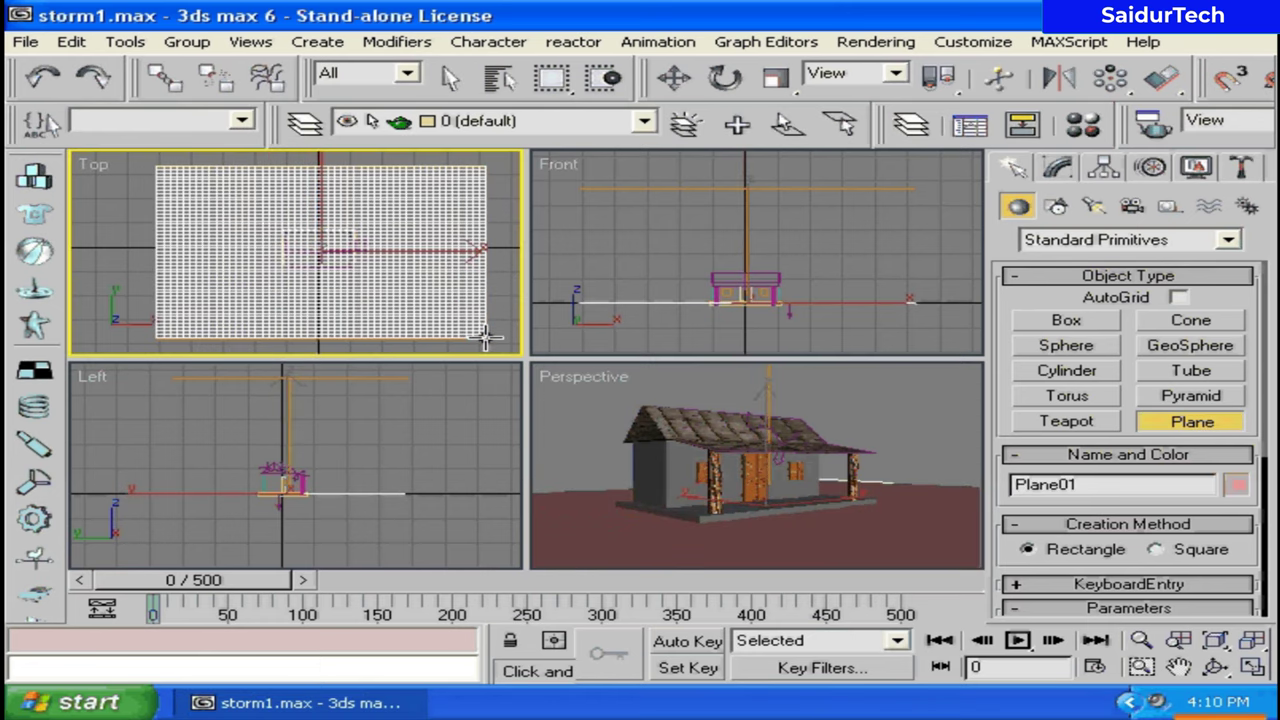
pyautogui.press('w')
# Step: Resize Plane01 to Length 2396.0 and Width 2964.037, keeping 50×50 segments
pyautogui.click(1060, 168)
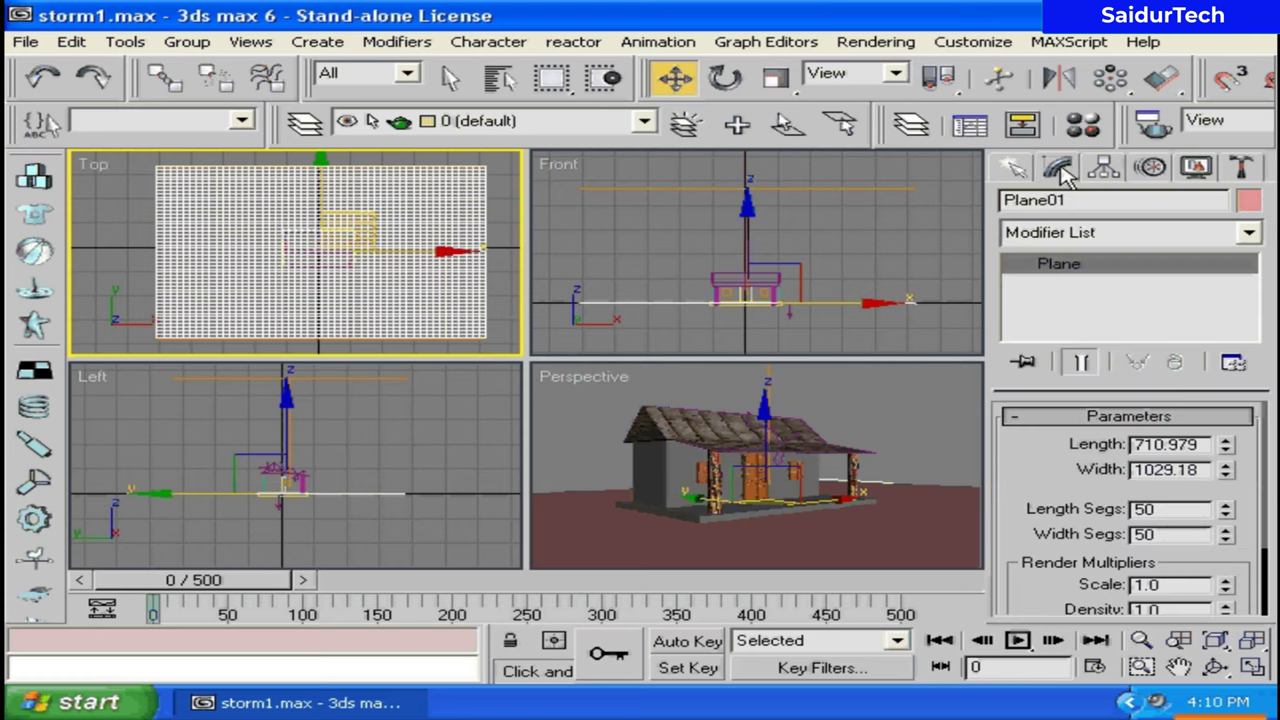
pyautogui.scroll(-3, 1100, 455)
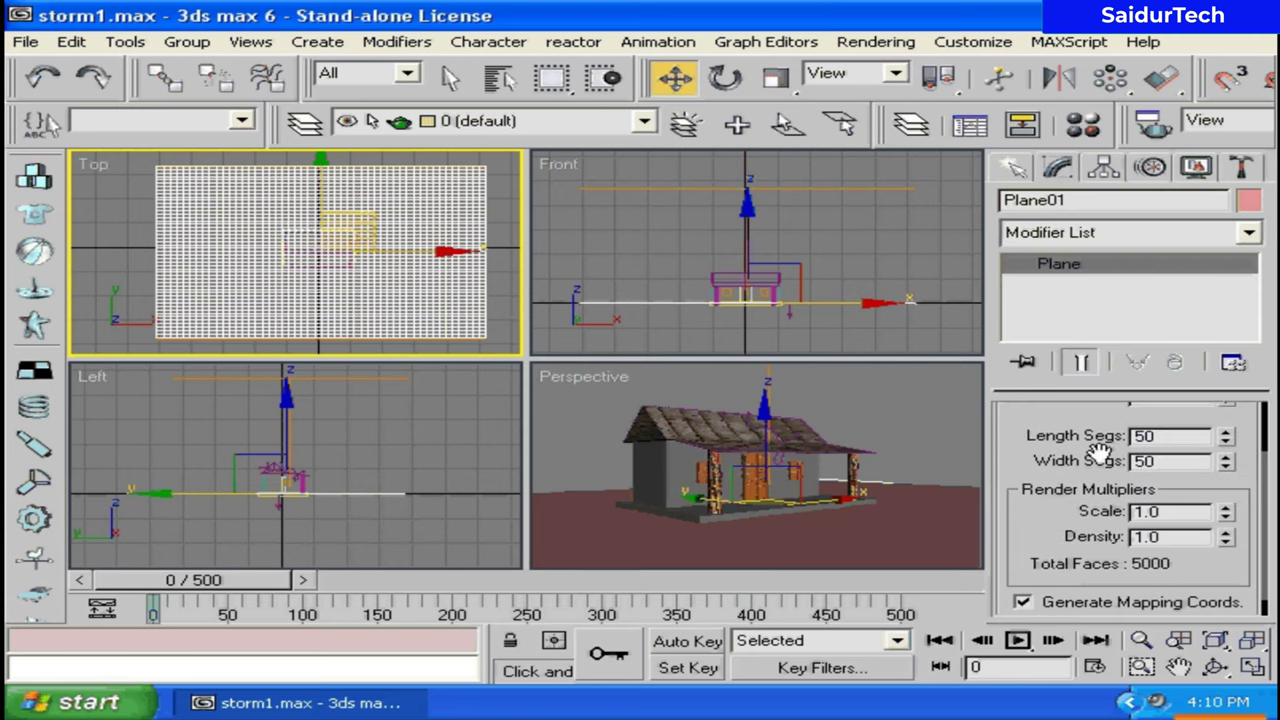
pyautogui.scroll(3, 1178, 487)
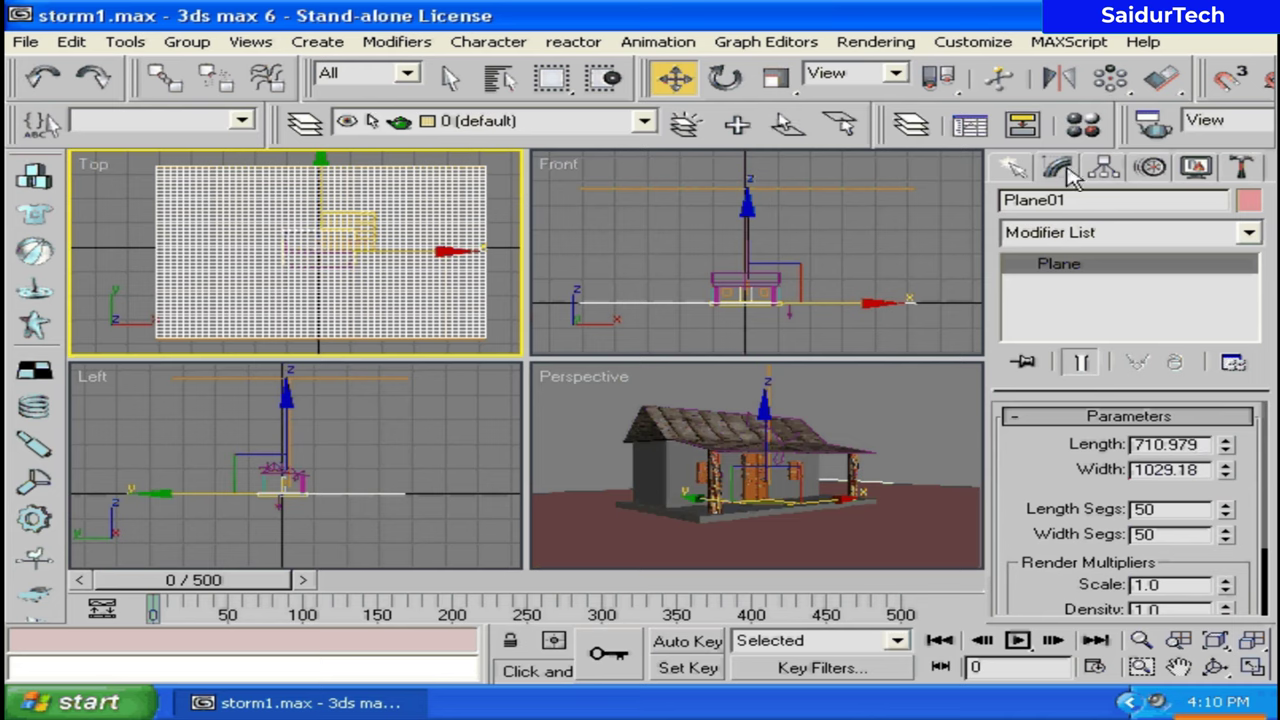
pyautogui.moveTo(1210, 452)
pyautogui.mouseDown()
pyautogui.moveTo(1238, 188)
pyautogui.moveTo(1209, 470)
pyautogui.moveTo(1252, 262)
pyautogui.moveTo(1265, 270)
pyautogui.mouseUp()
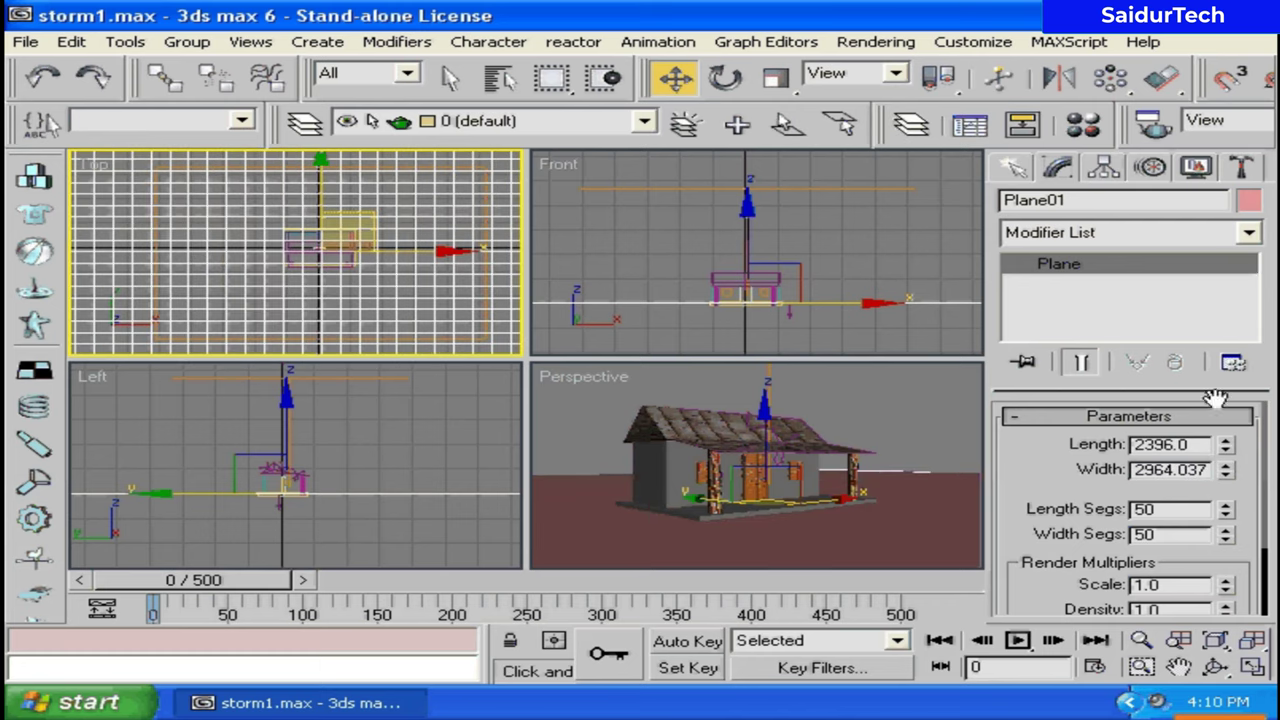
pyautogui.moveTo(1100, 519); pyautogui.dragTo(1100, 470)
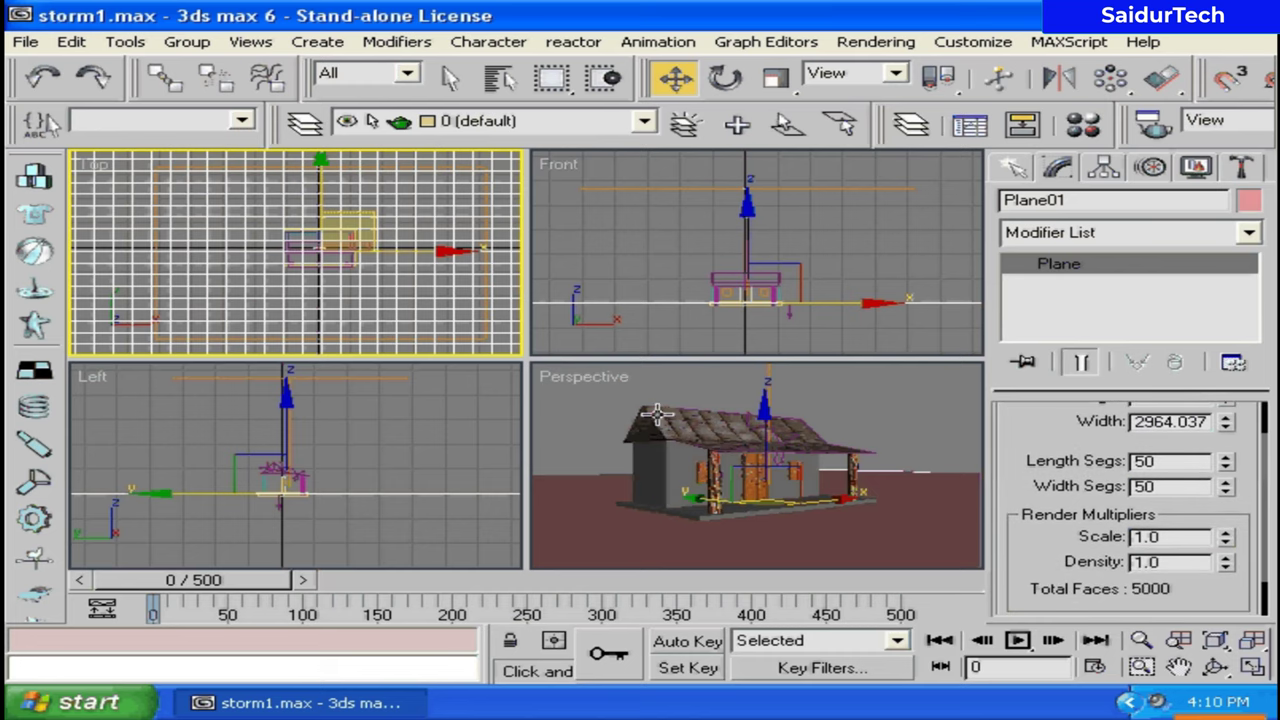
# Step: Open the Material Editor and load the Ground.mat library for an empty sample slot
pyautogui.press('m')
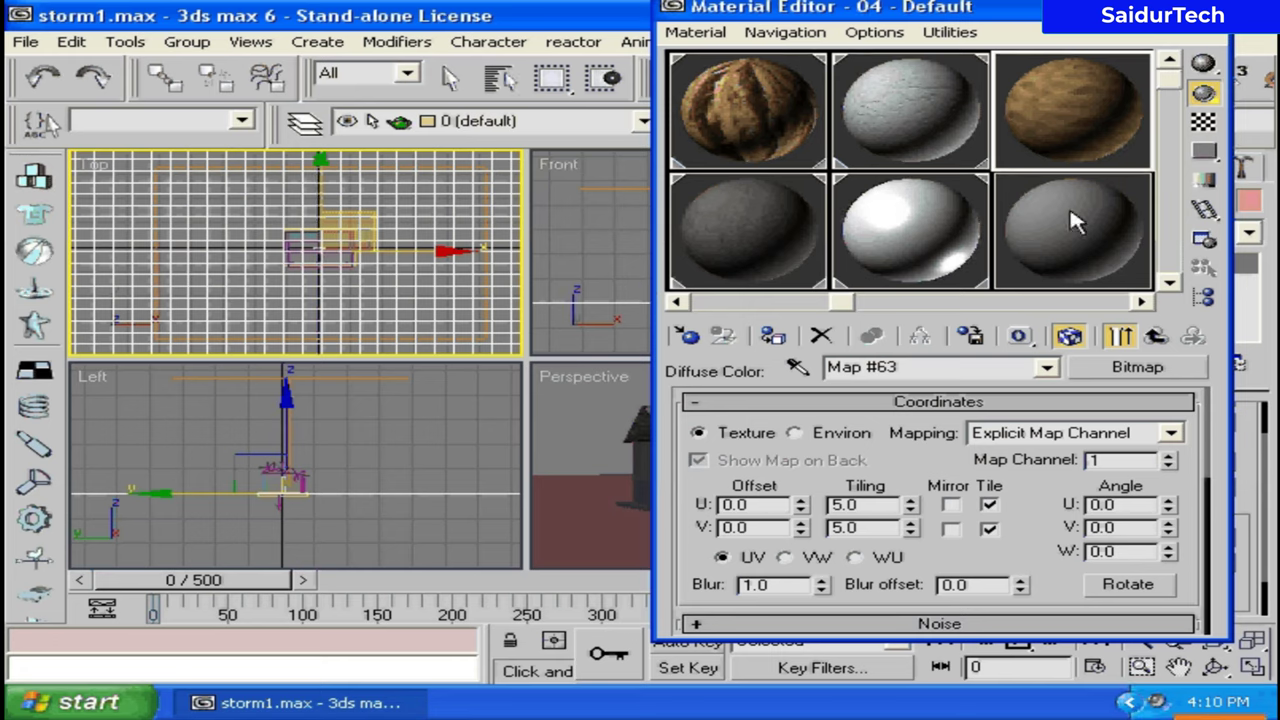
pyautogui.click(1145, 375)
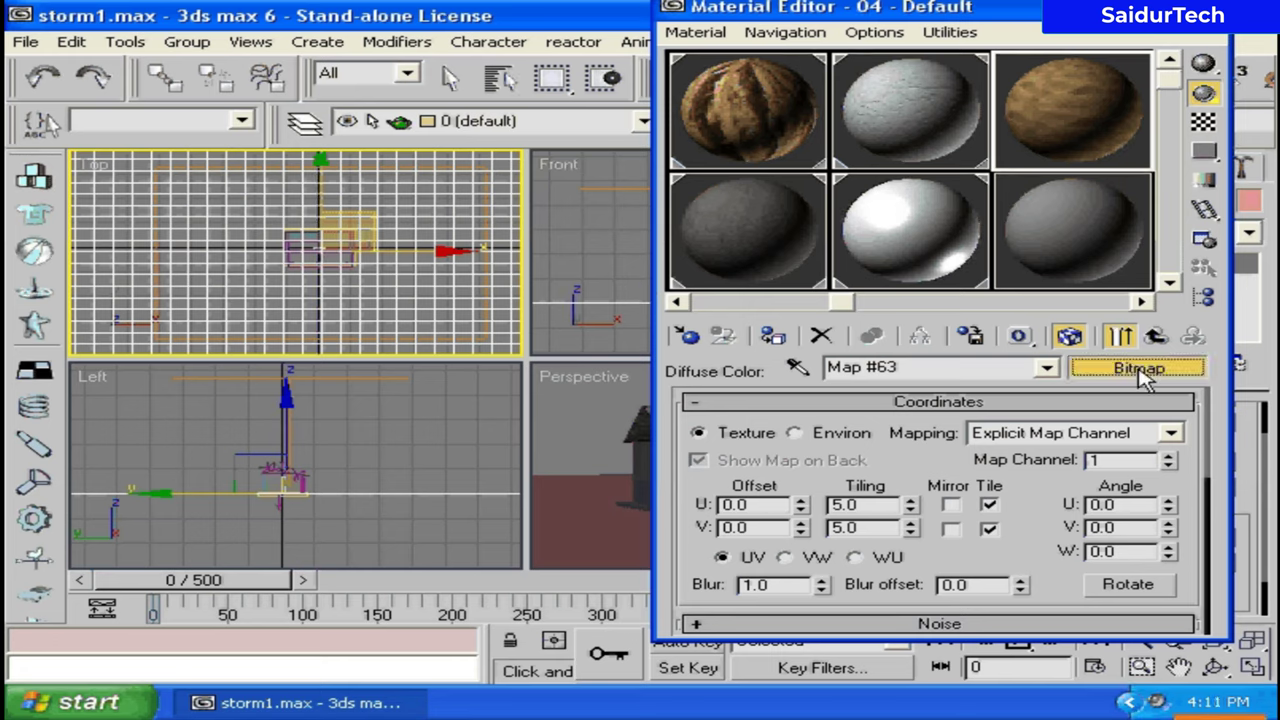
pyautogui.moveTo(1145, 375)
pyautogui.mouseDown()
pyautogui.moveTo(1115, 170)
pyautogui.moveTo(1135, 378)
pyautogui.mouseUp()
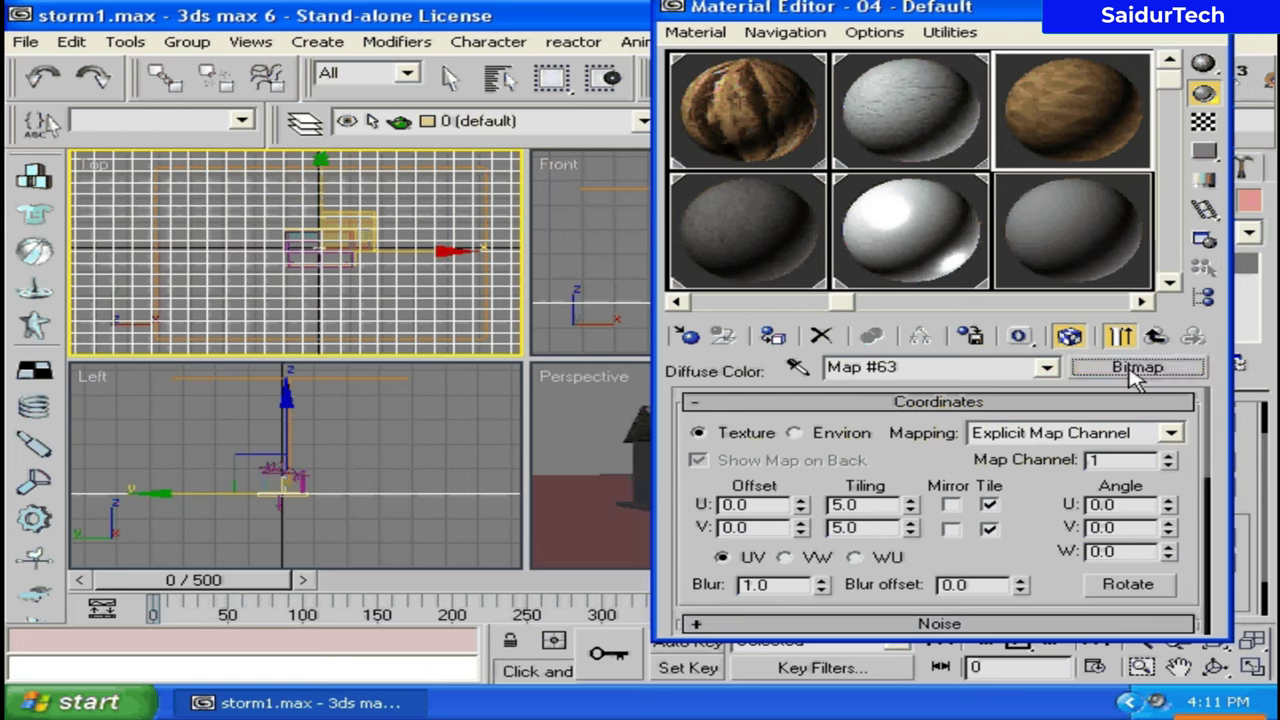
pyautogui.click(1088, 207)
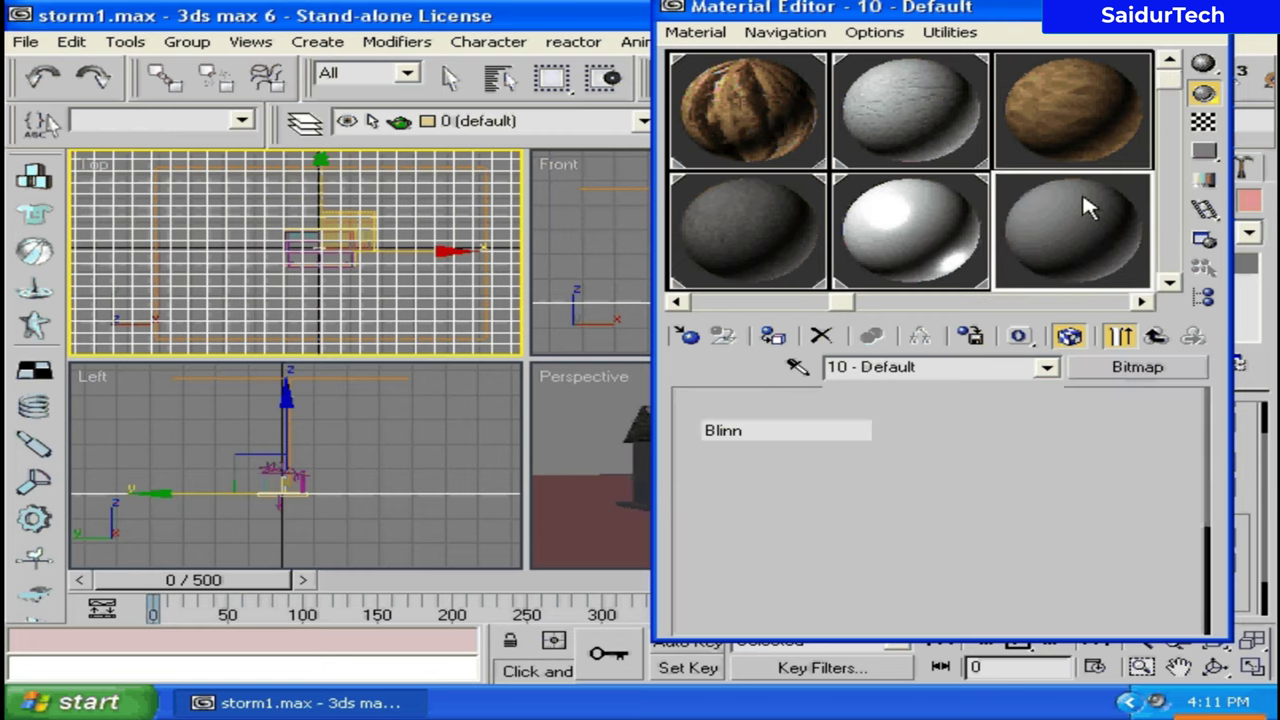
pyautogui.click(1138, 366)
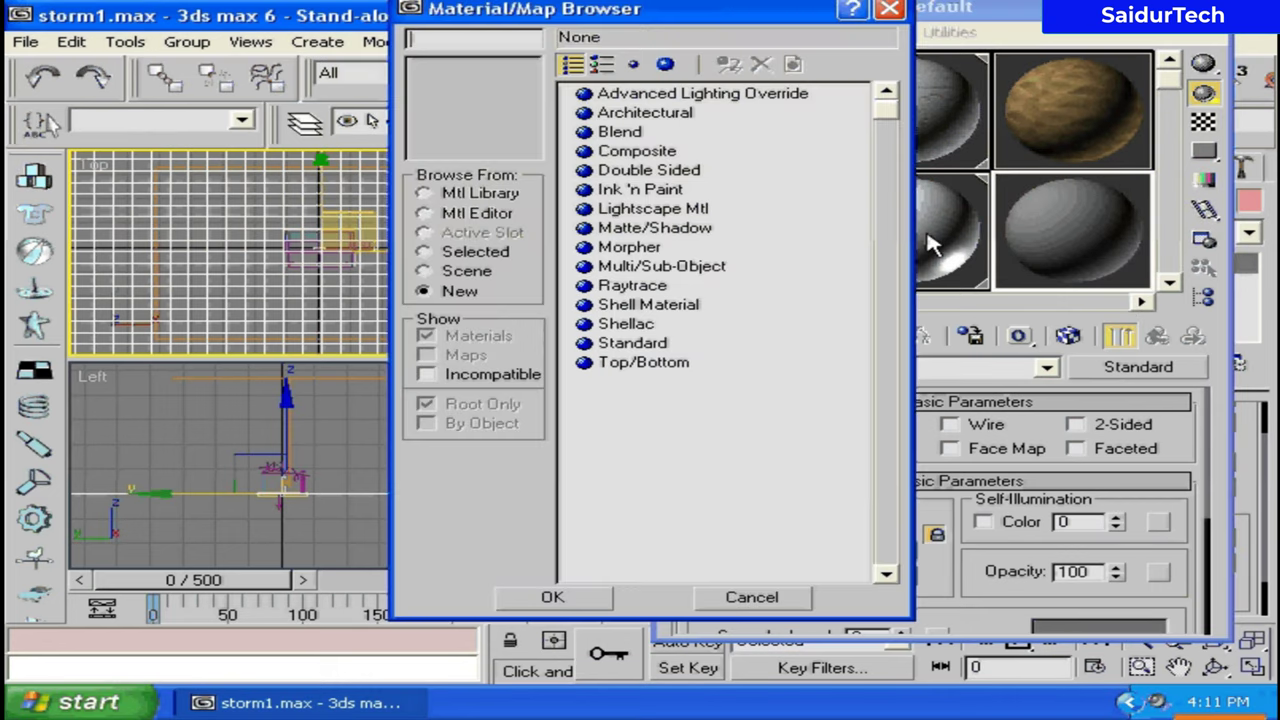
pyautogui.click(424, 193)
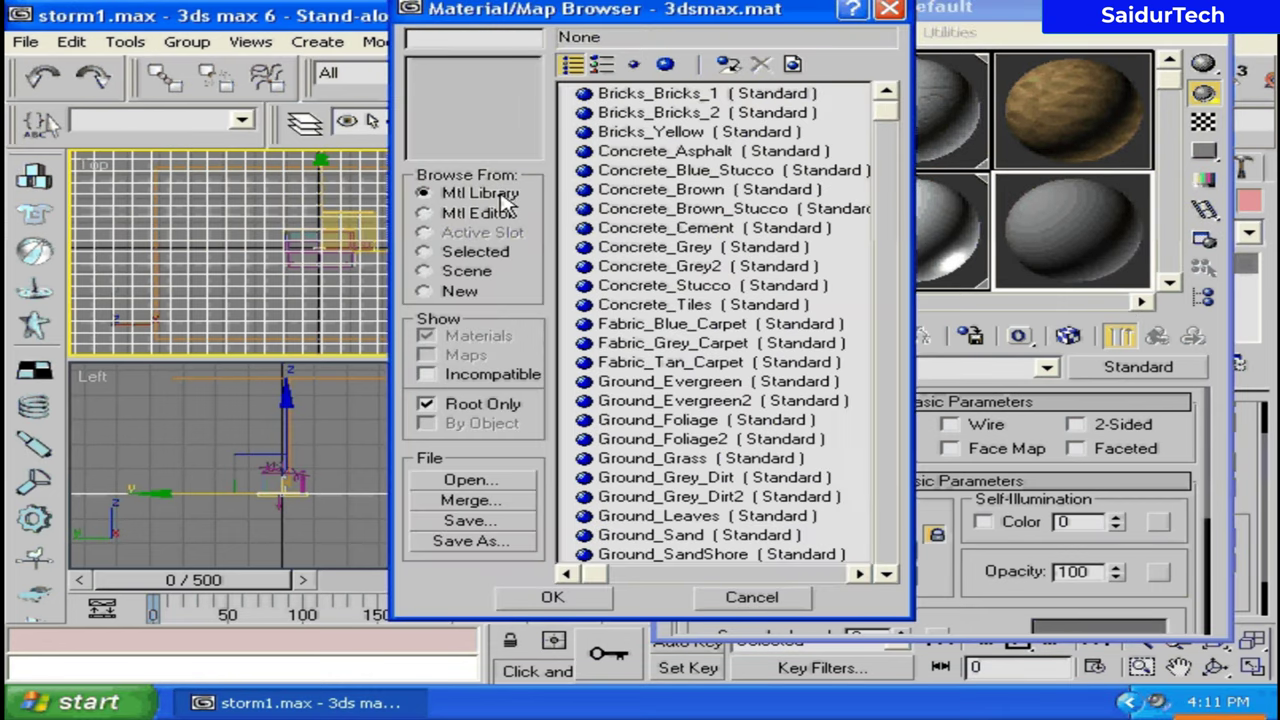
pyautogui.click(490, 484)
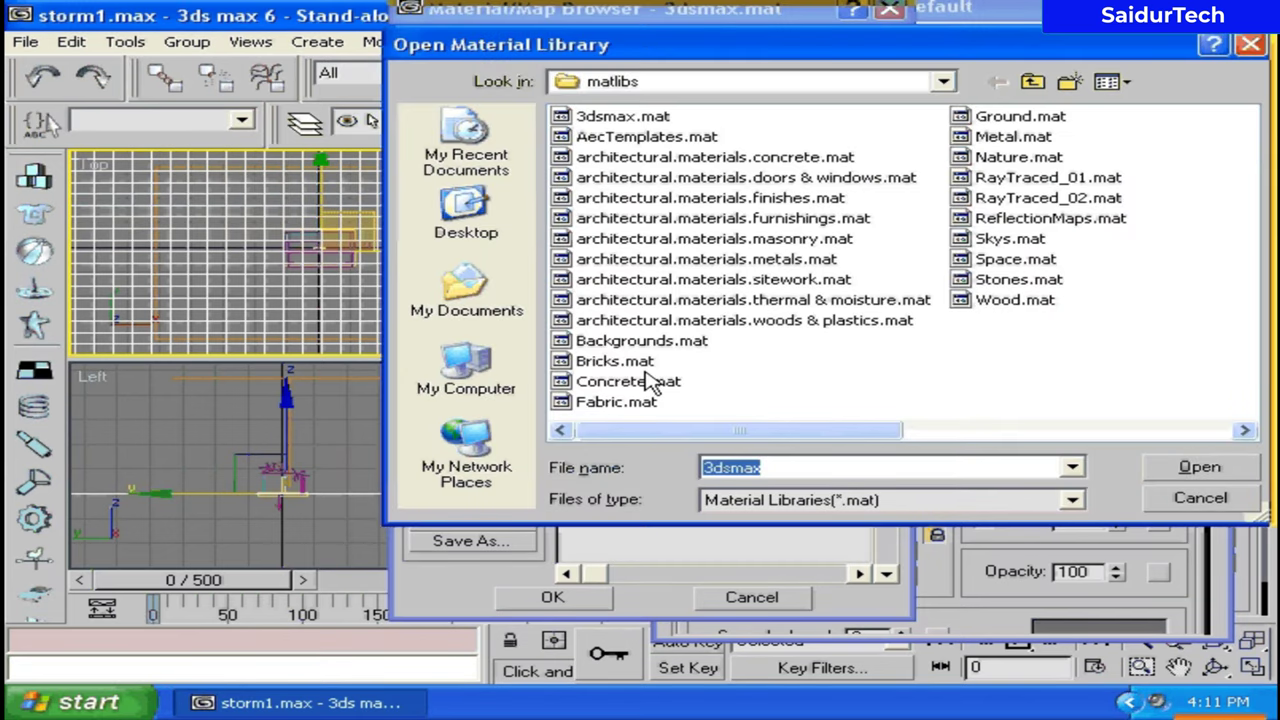
pyautogui.click(1030, 118)
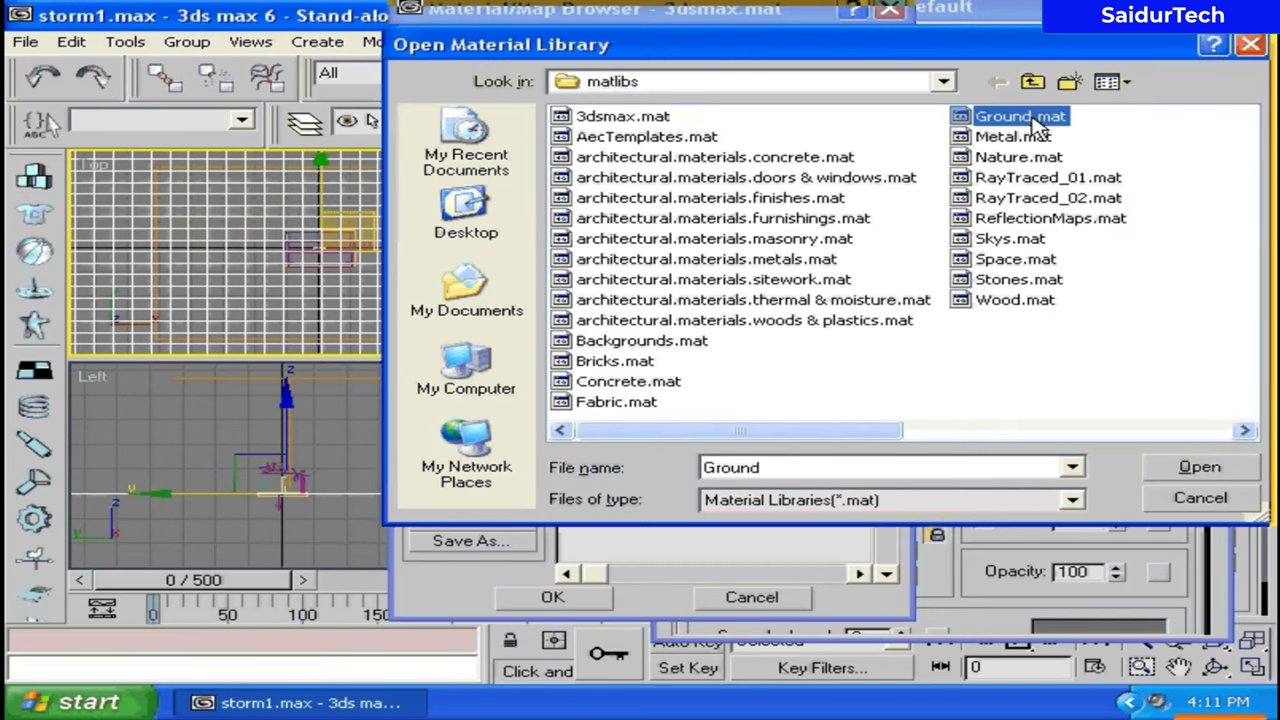
pyautogui.click(1205, 467)
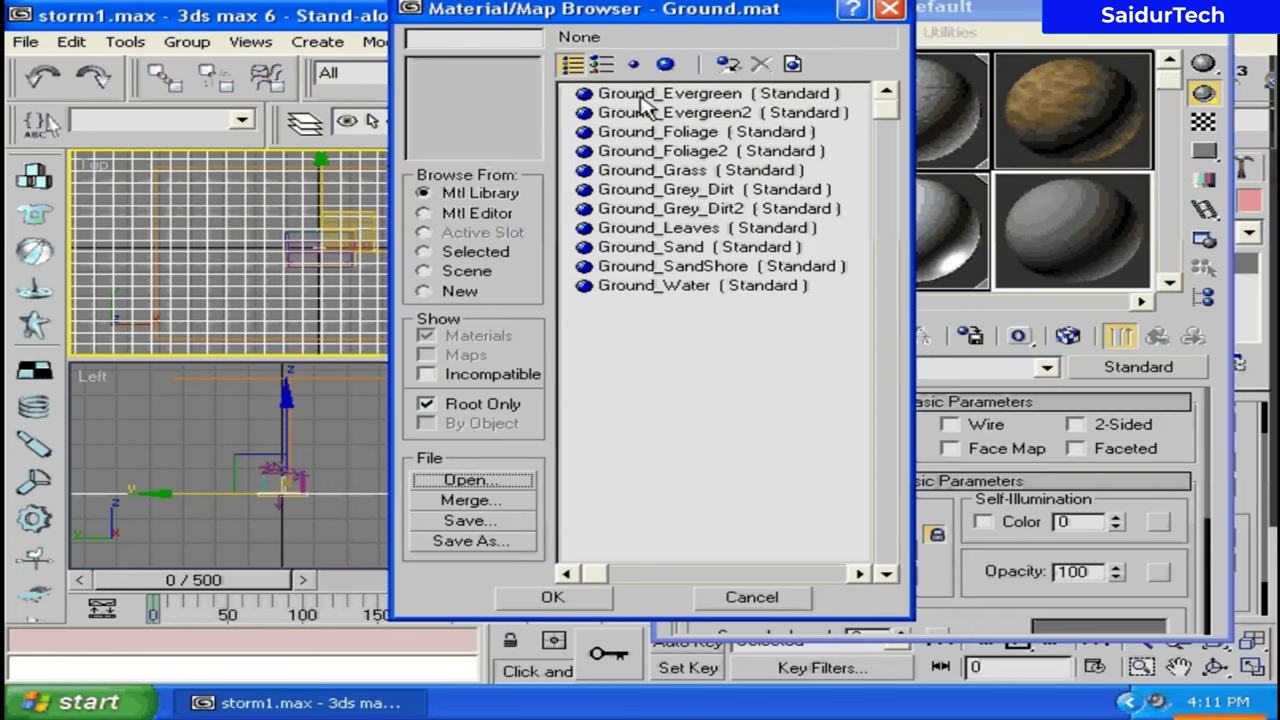
# Step: Preview the Ground materials and put Ground_Sand into the sample slot
pyautogui.click(641, 98)
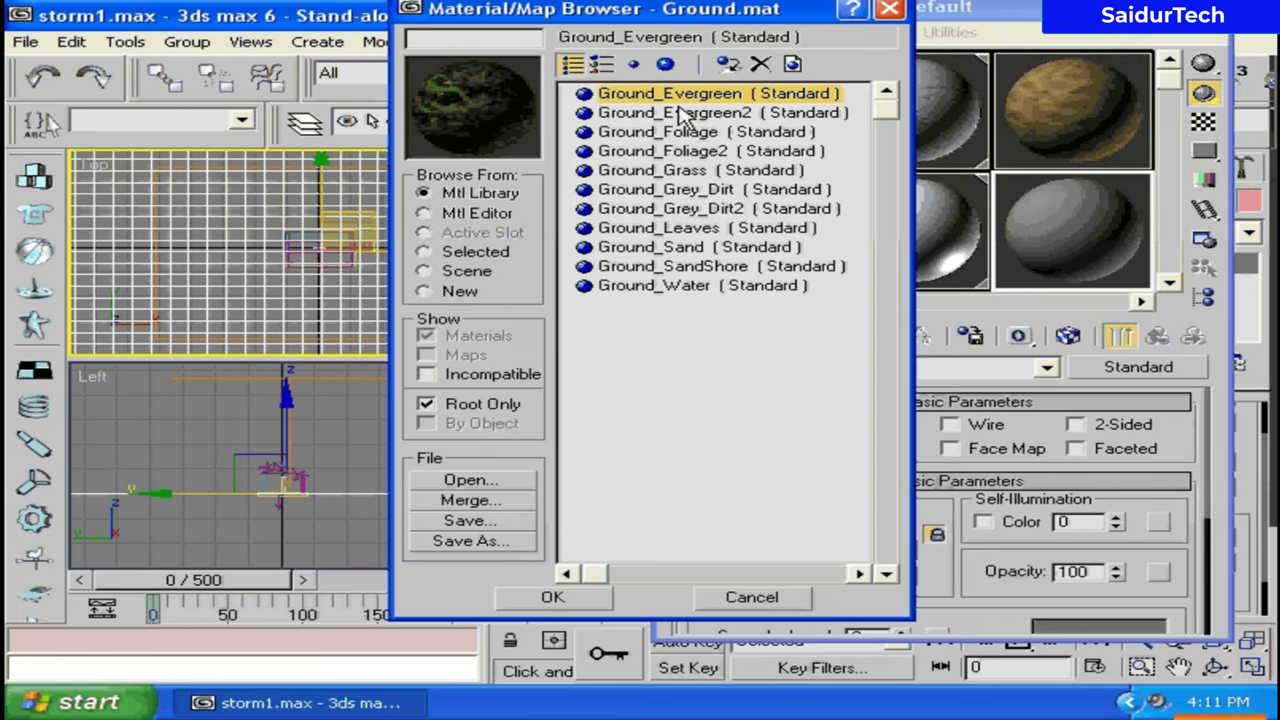
pyautogui.click(684, 112)
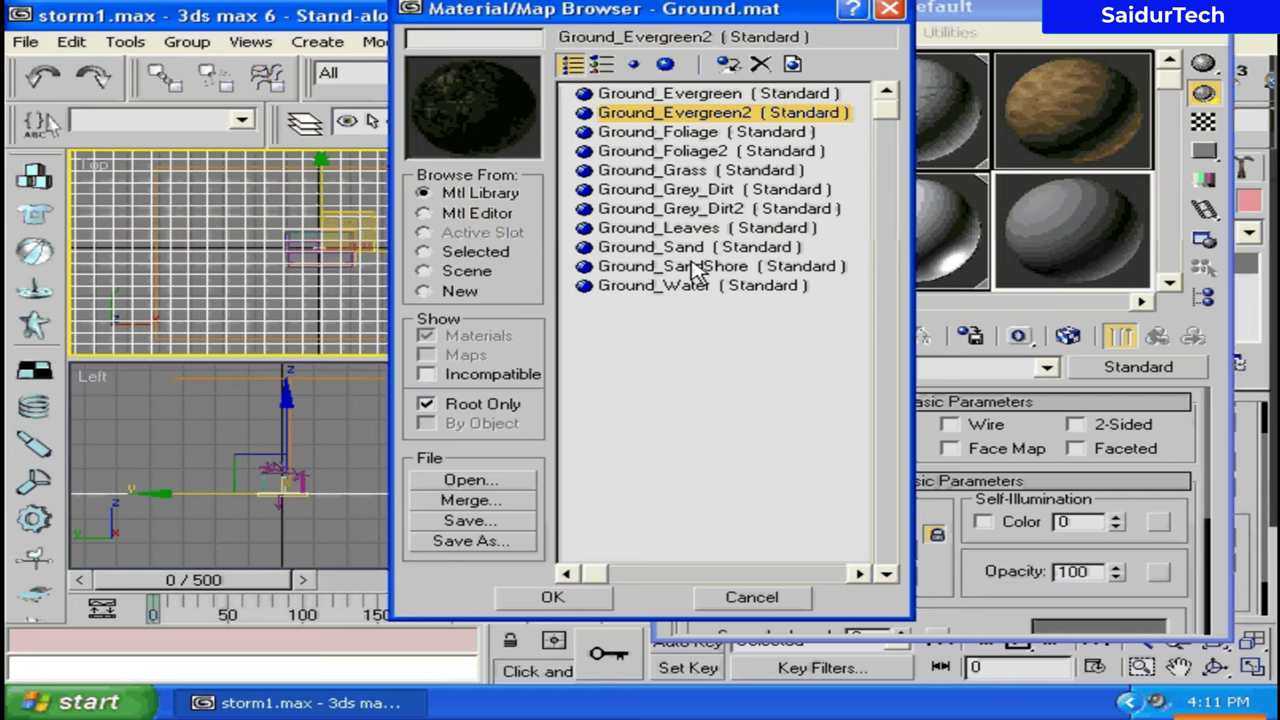
pyautogui.click(684, 248)
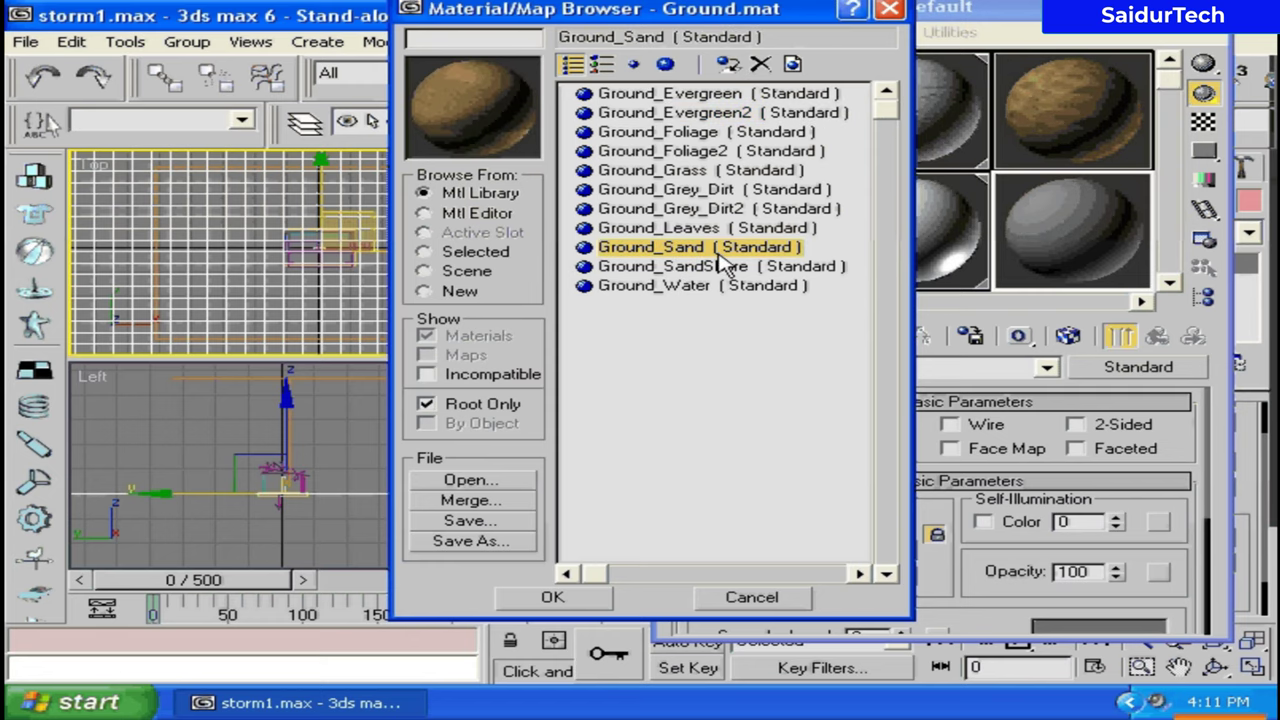
pyautogui.click(576, 600)
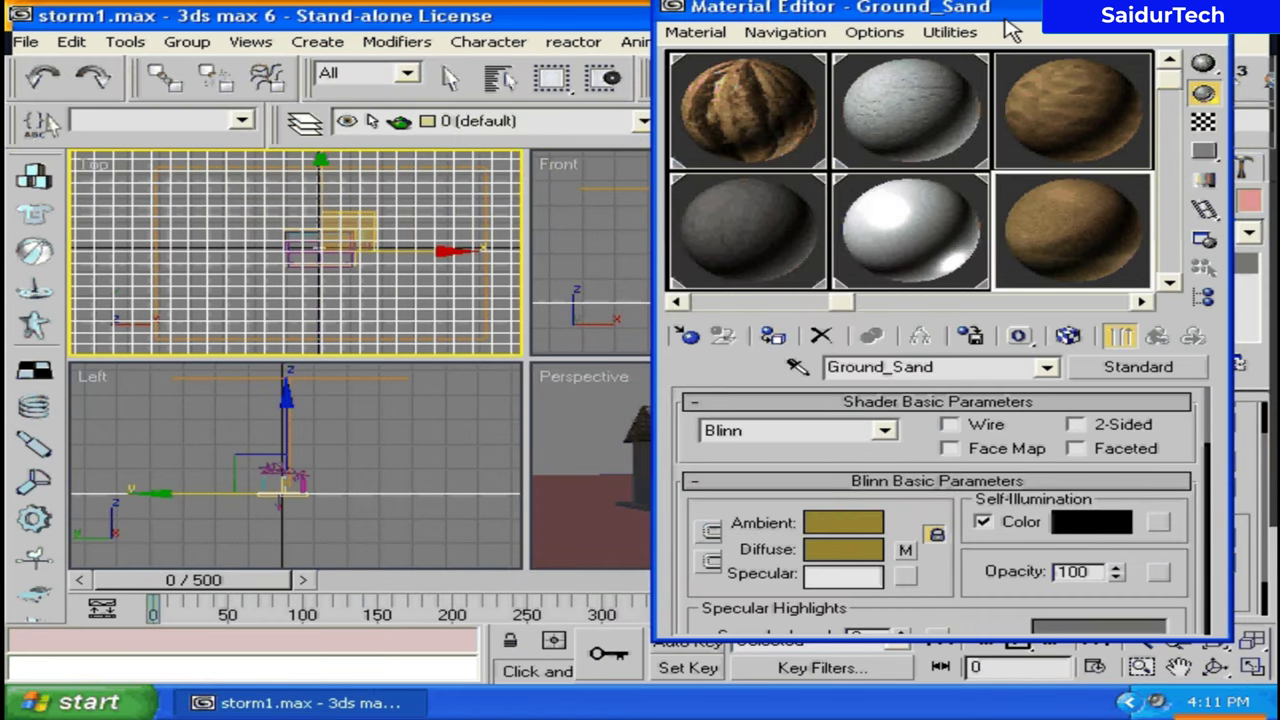
# Step: Drag the Ground_Sand material onto Plane01 and save the scene
pyautogui.moveTo(1006, 19); pyautogui.dragTo(1070, 15)
pyautogui.moveTo(1138, 250); pyautogui.dragTo(574, 536)
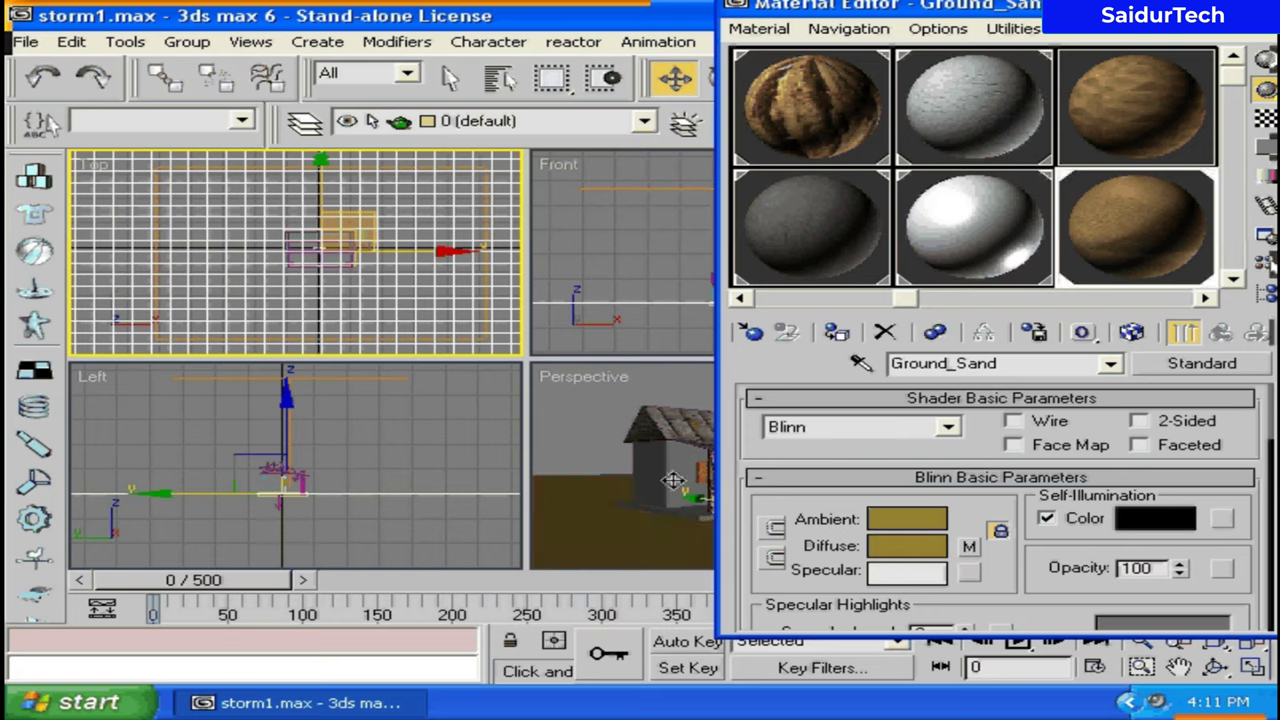
pyautogui.moveTo(928, 14); pyautogui.dragTo(965, 17)
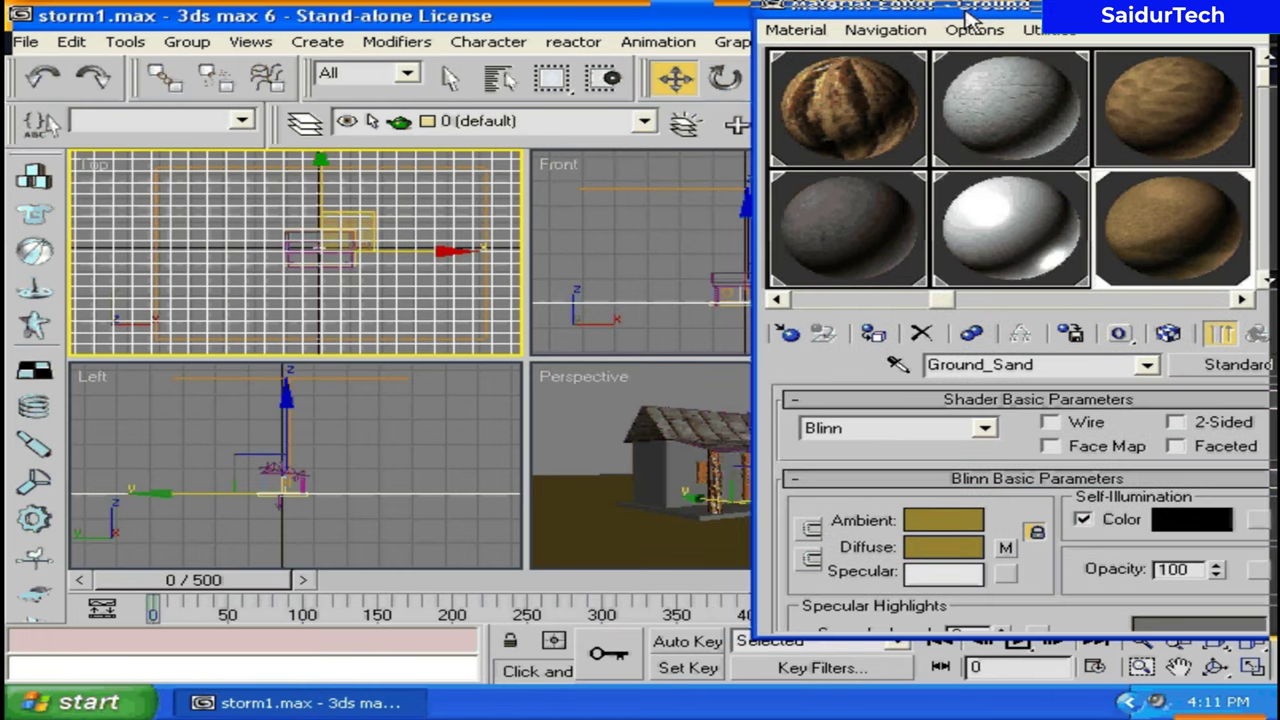
pyautogui.hotkey('ctrl', 's')
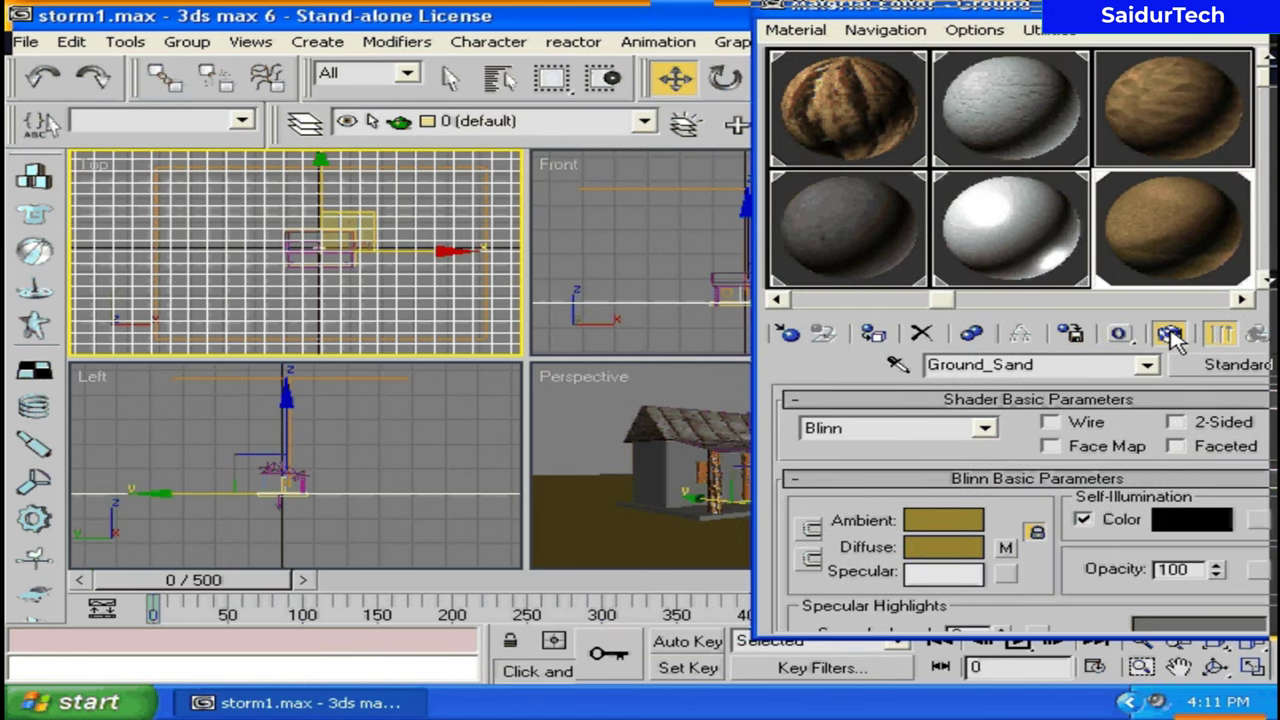
# Step: Show the sand texture in the viewports and reach the diffuse map controls
pyautogui.click(1170, 335)
pyautogui.moveTo(991, 6); pyautogui.dragTo(236, 37)
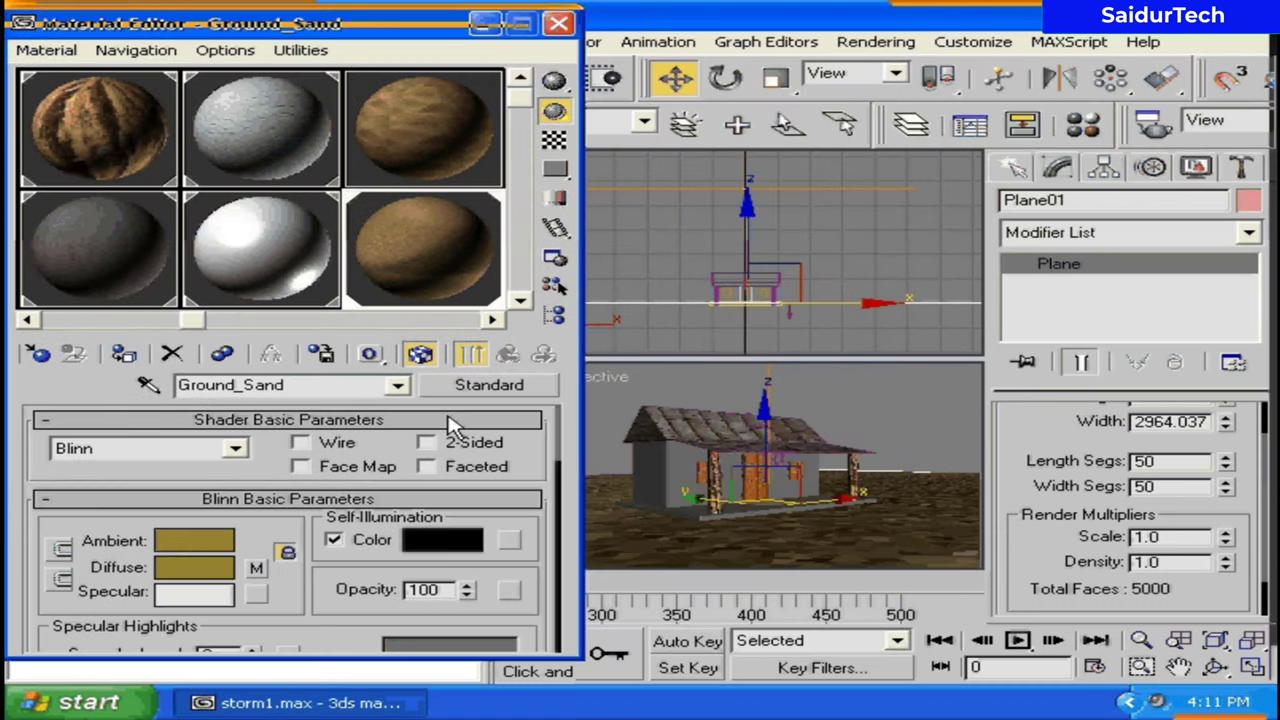
pyautogui.scroll(-2, 390, 408)
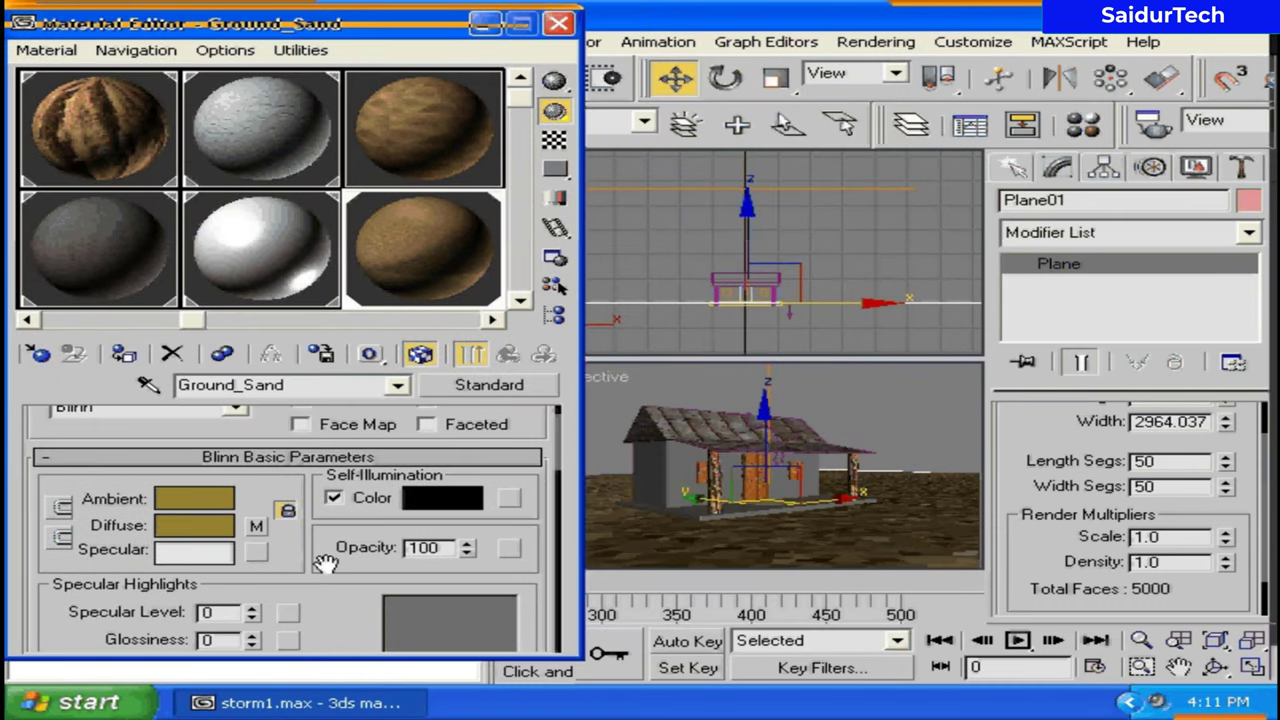
pyautogui.scroll(-1, 320, 562)
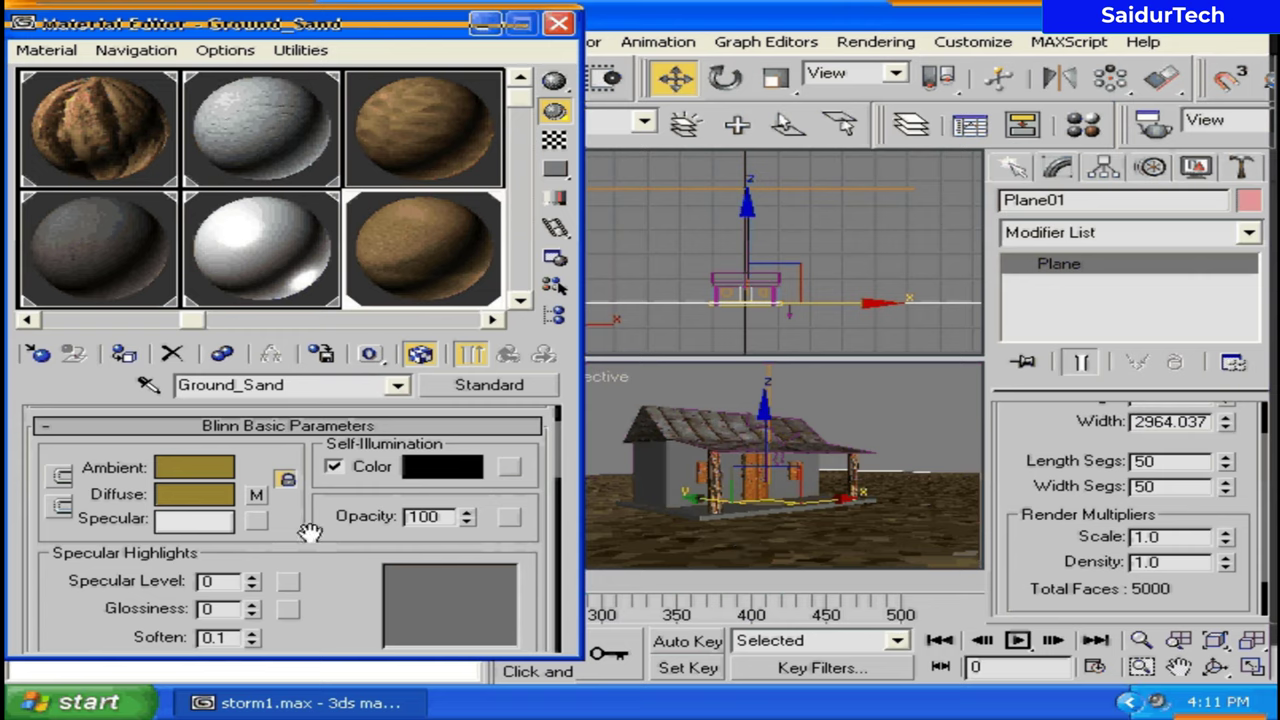
# Step: Set the Ground_Sand diffuse bitmap Tiling to 5.0 for both U and V
pyautogui.click(258, 497)
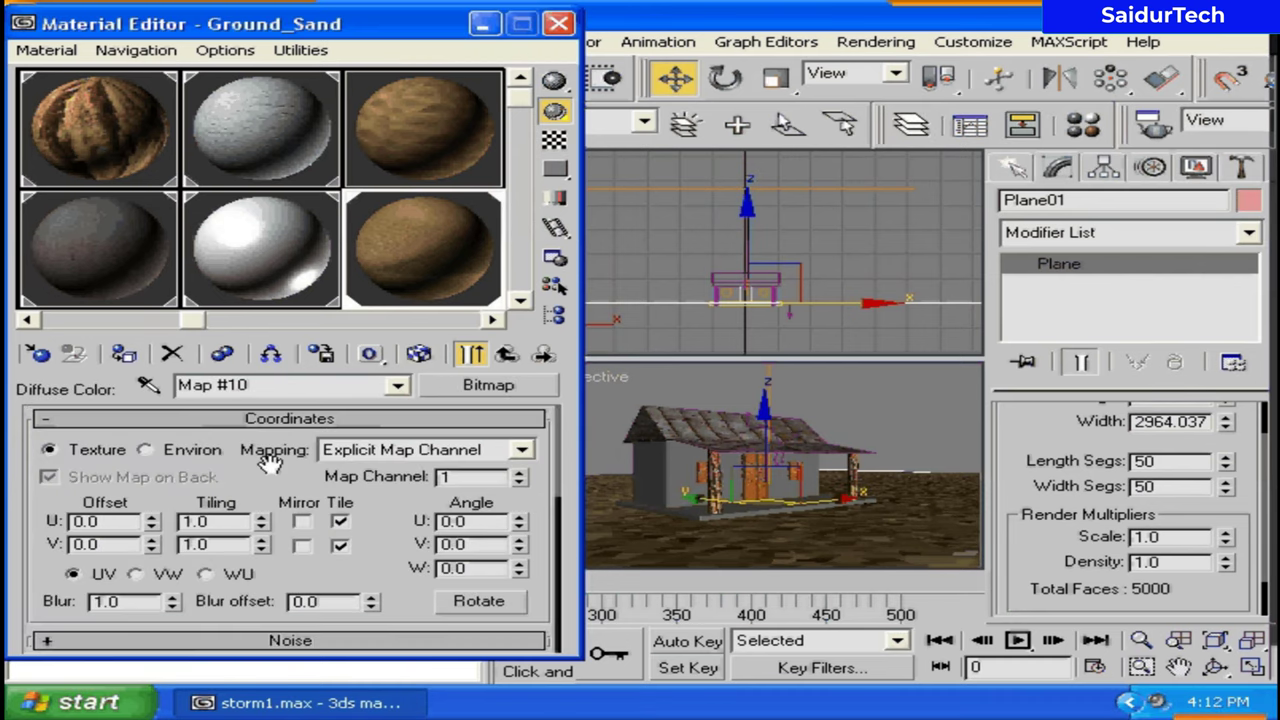
pyautogui.scroll(-1, 270, 460)
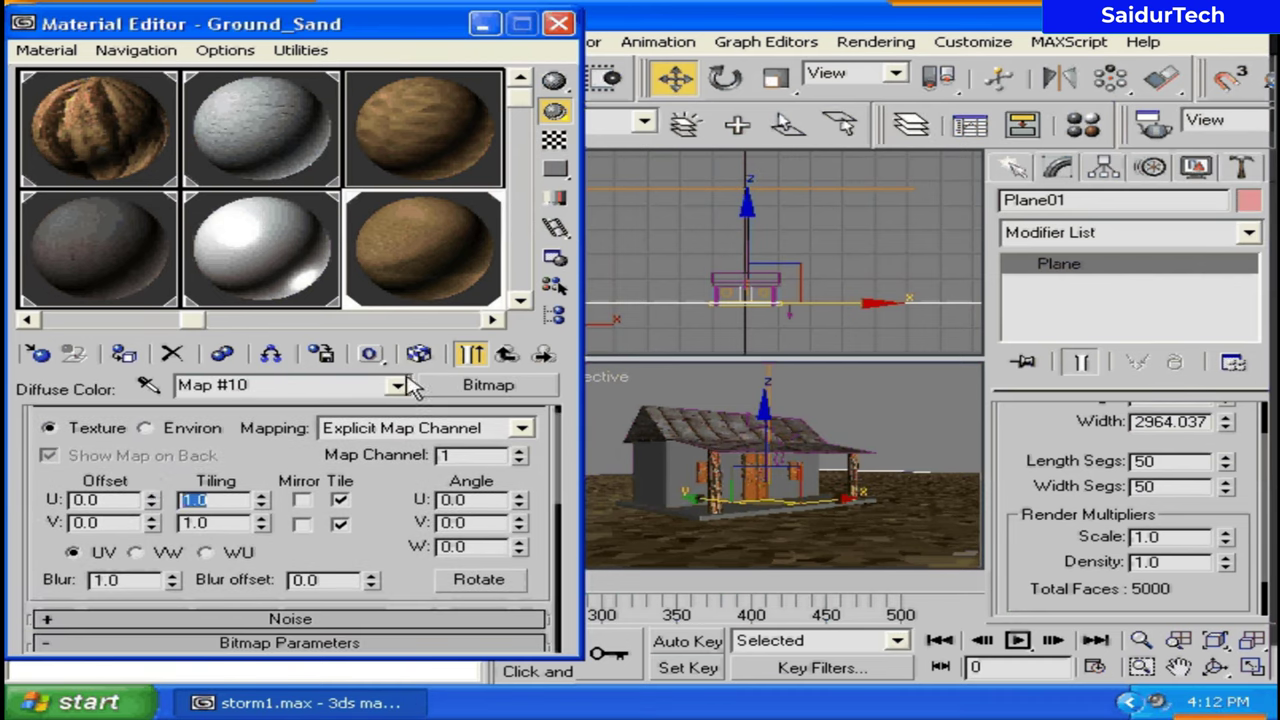
pyautogui.write('5')
pyautogui.press('Tab')
pyautogui.write('5')
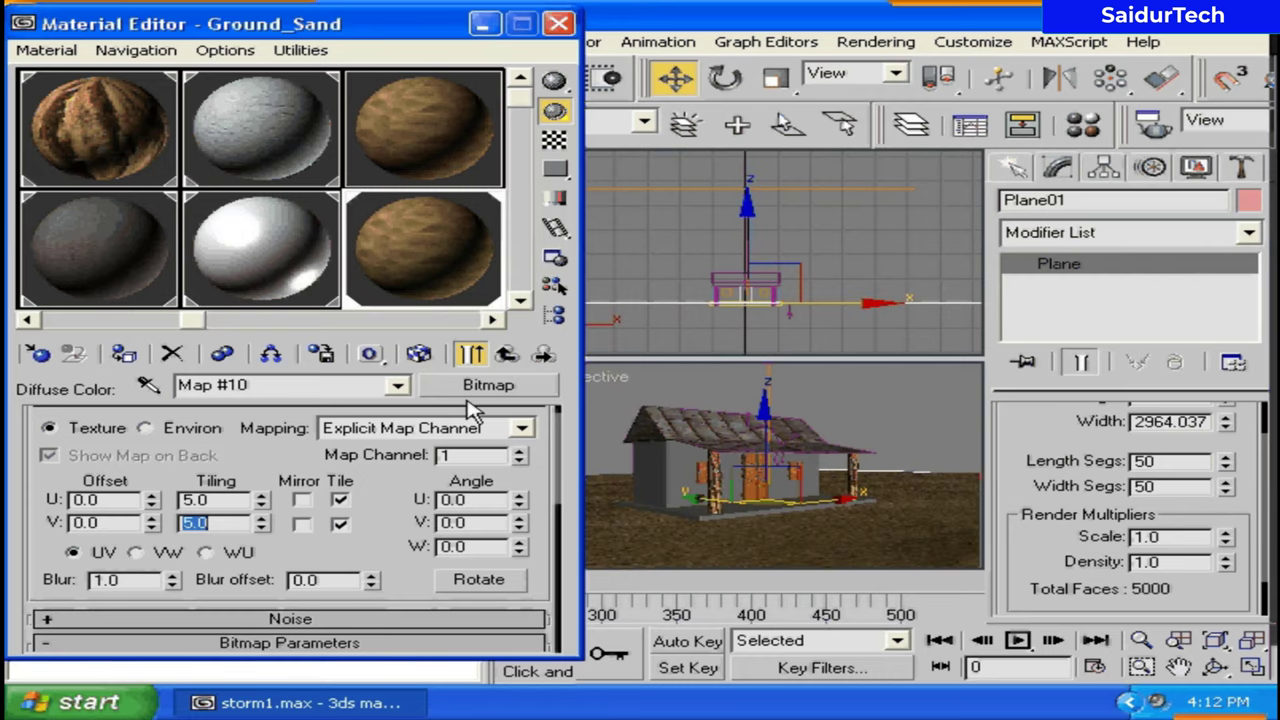
pyautogui.click(403, 484)
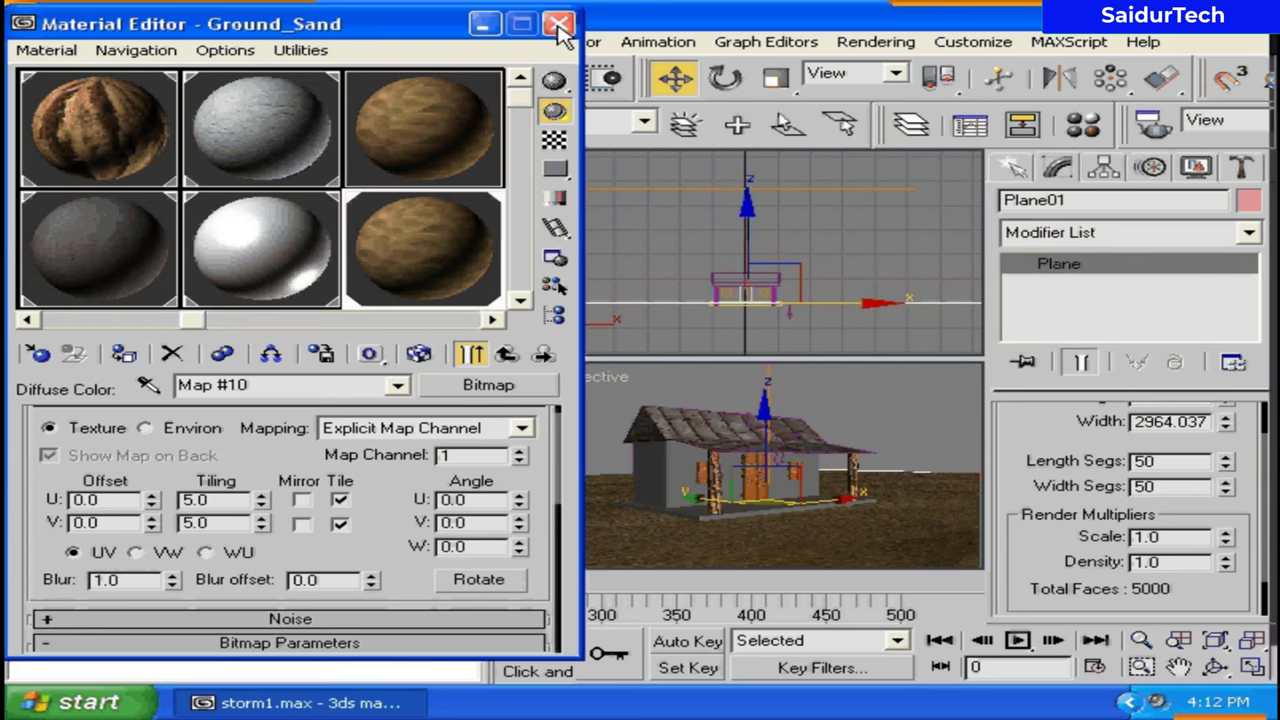
# Step: Close the Material Editor, play the rain animation in Perspective, then rewind to frame 0
pyautogui.click(560, 25)
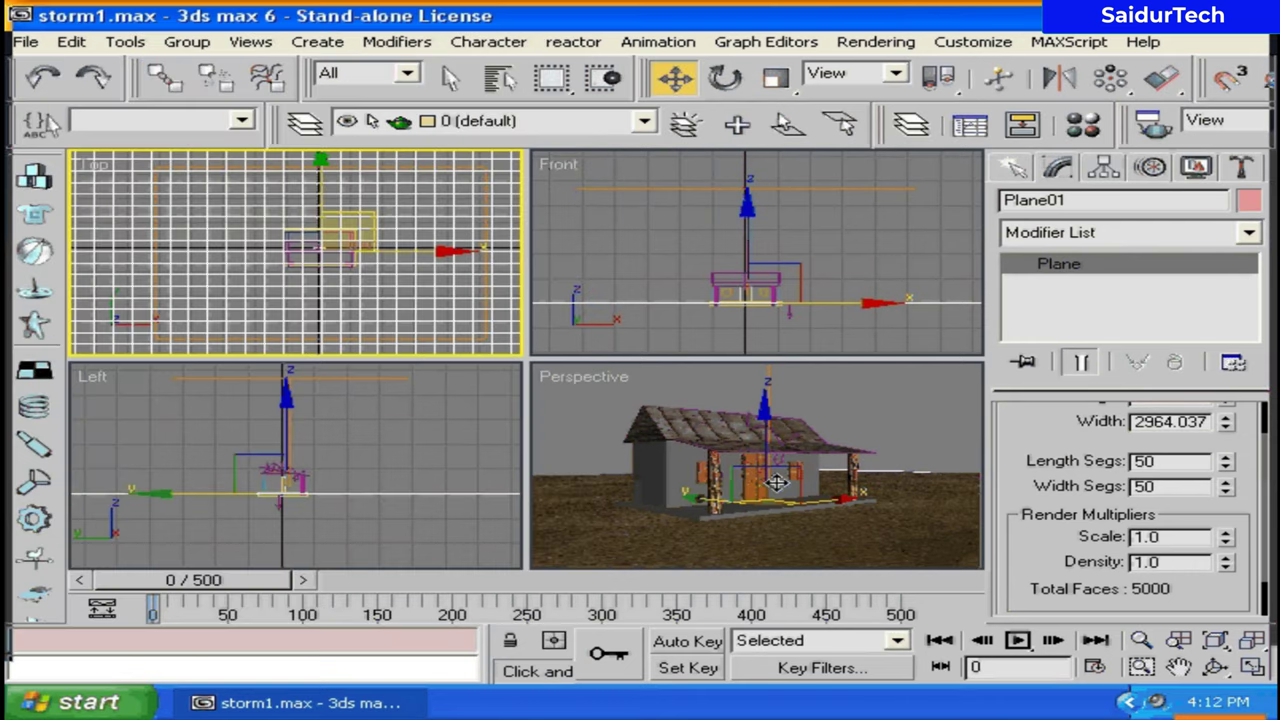
pyautogui.click(777, 483)
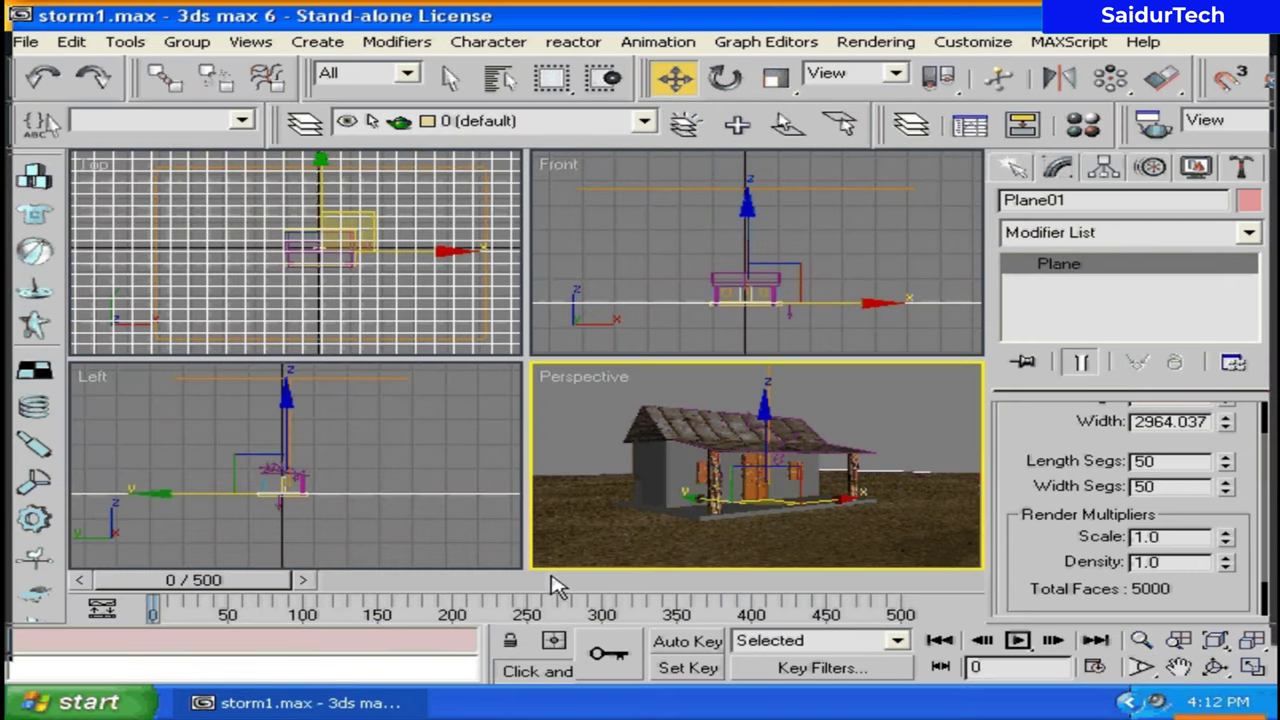
pyautogui.click(1017, 640)
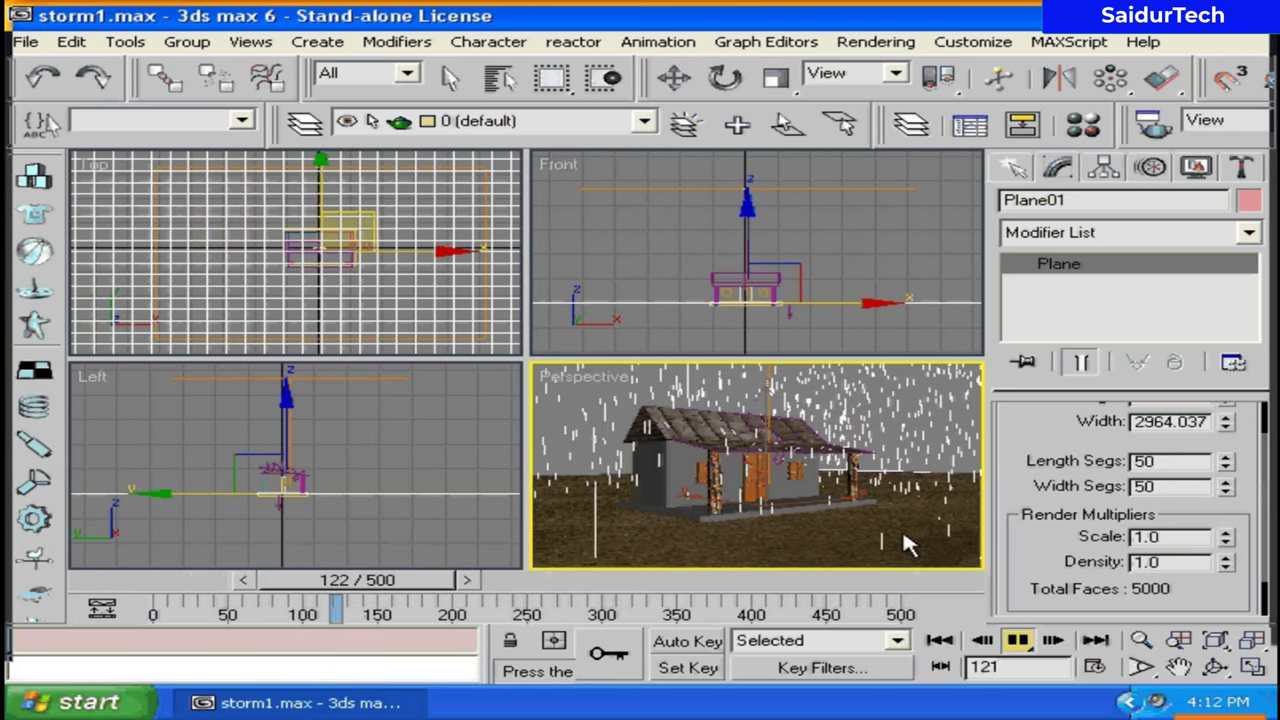
pyautogui.click(1025, 641)
pyautogui.press('Home')
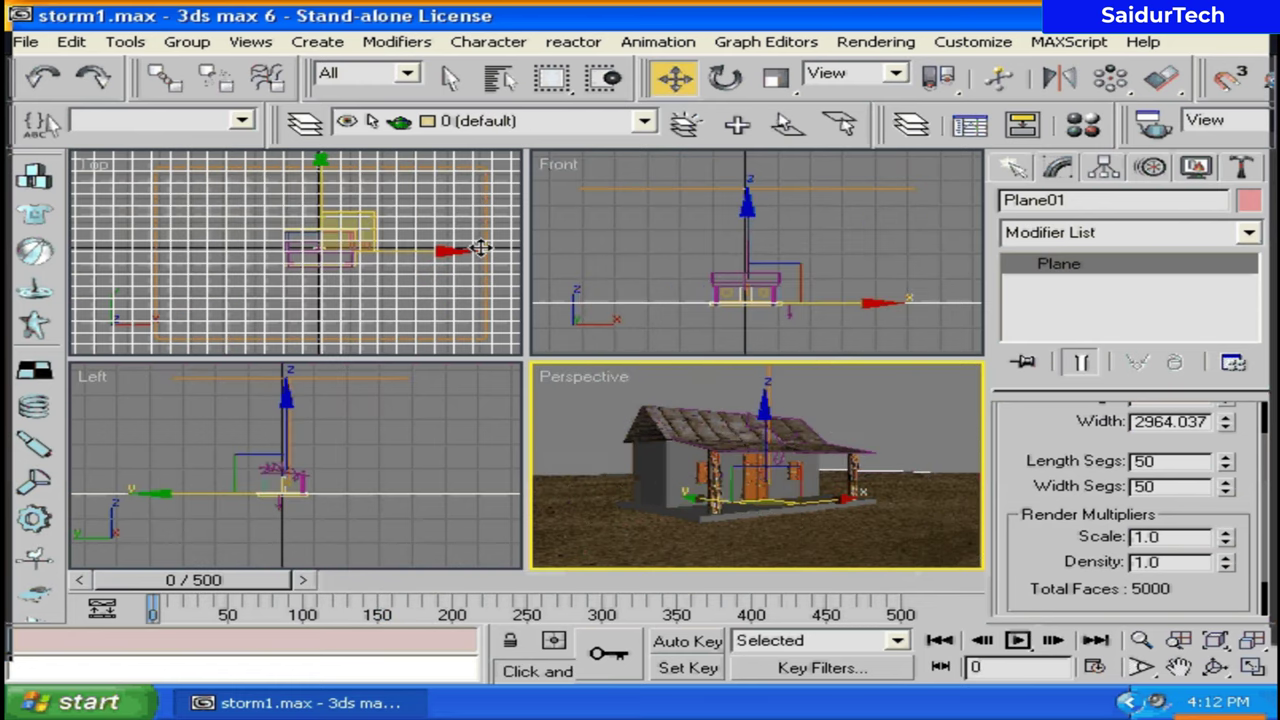
# Step: Place target camera Camera01 in the Top viewport, pointing from the front toward the house
pyautogui.click(722, 325)
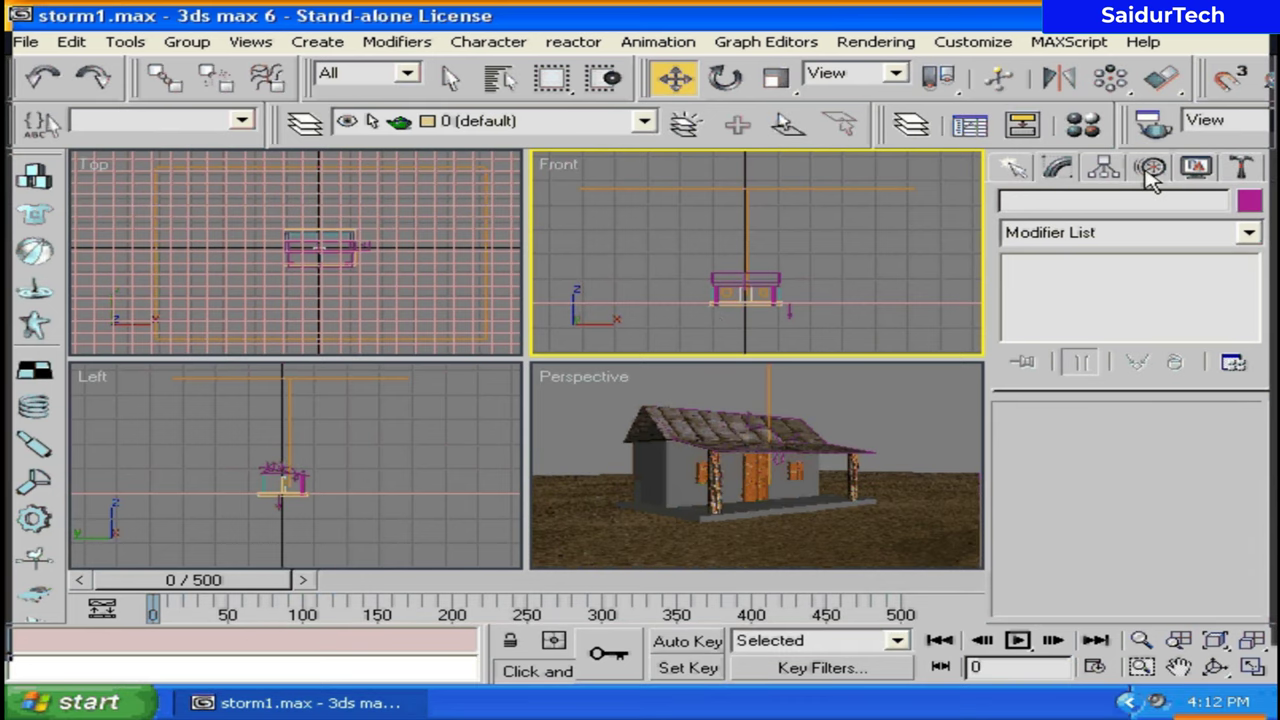
pyautogui.click(1008, 170)
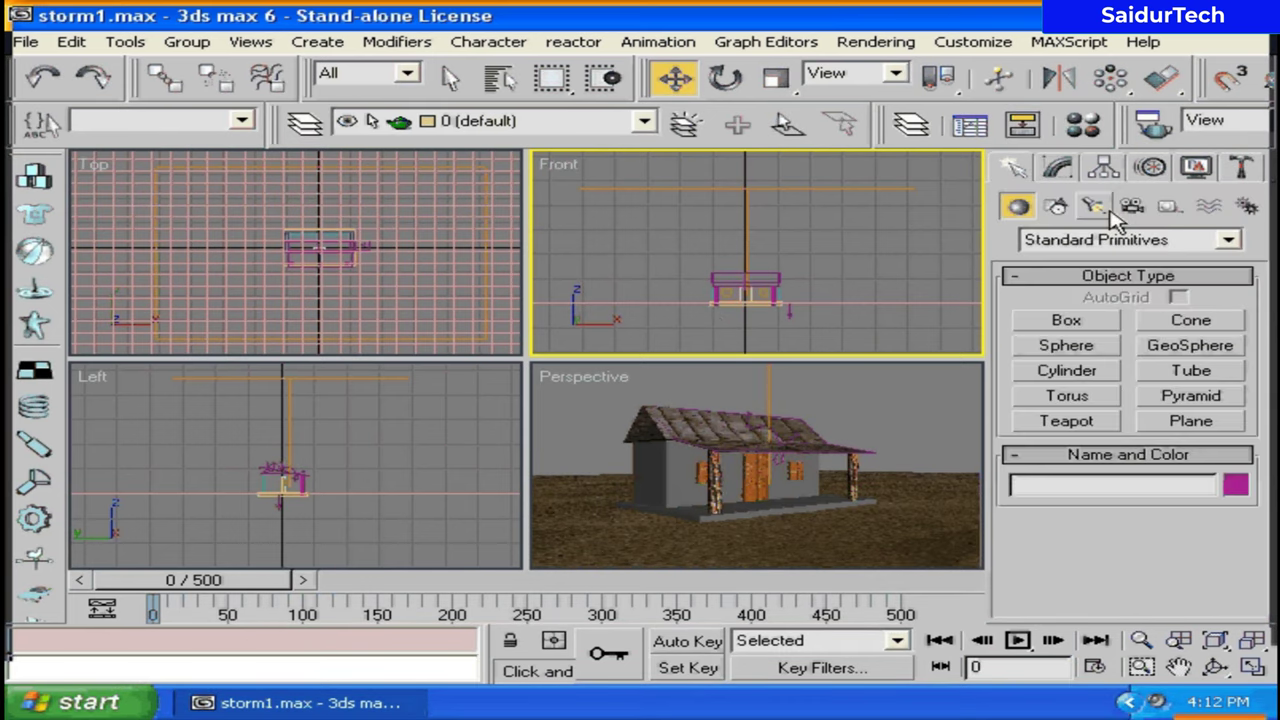
pyautogui.click(1131, 206)
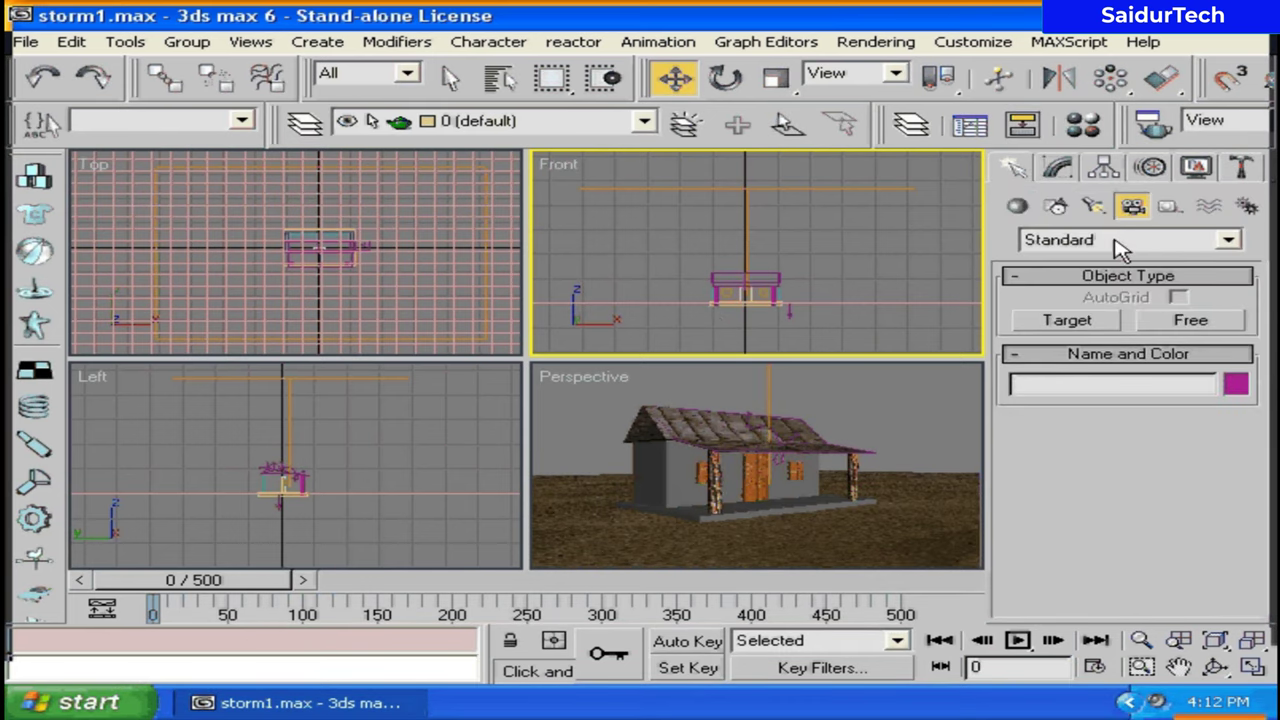
pyautogui.click(1089, 328)
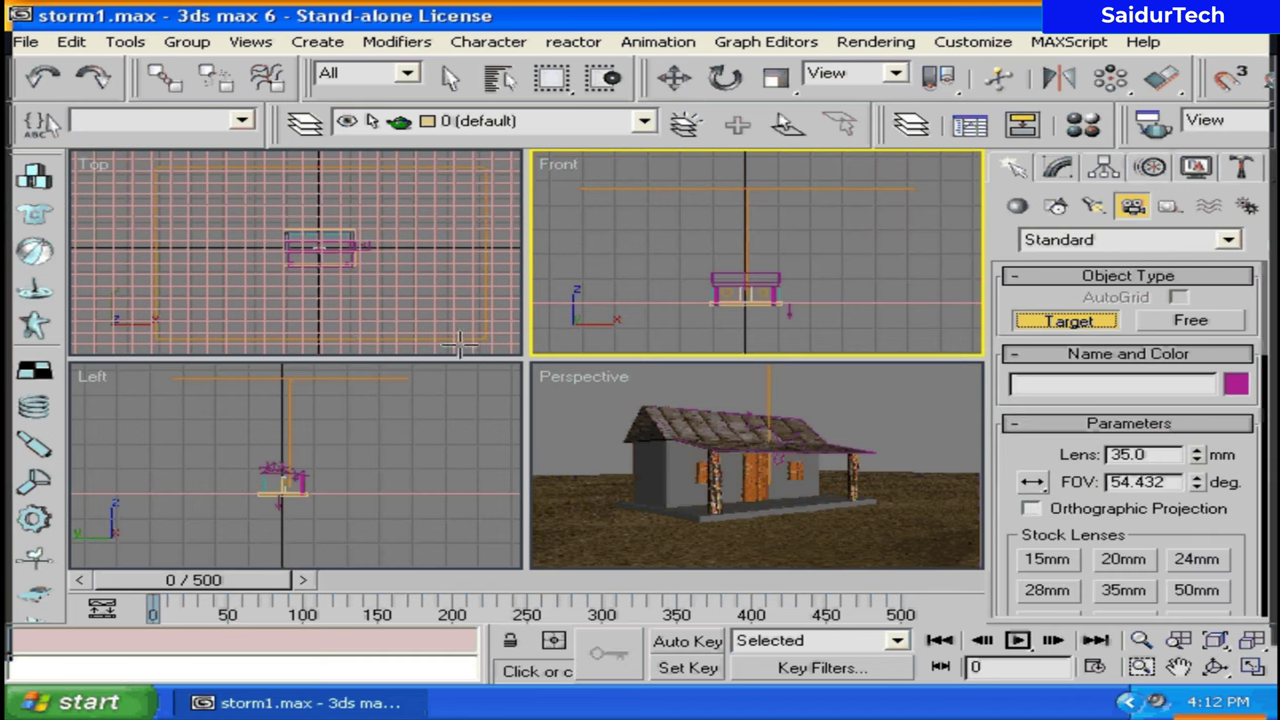
pyautogui.moveTo(380, 345); pyautogui.dragTo(325, 247)
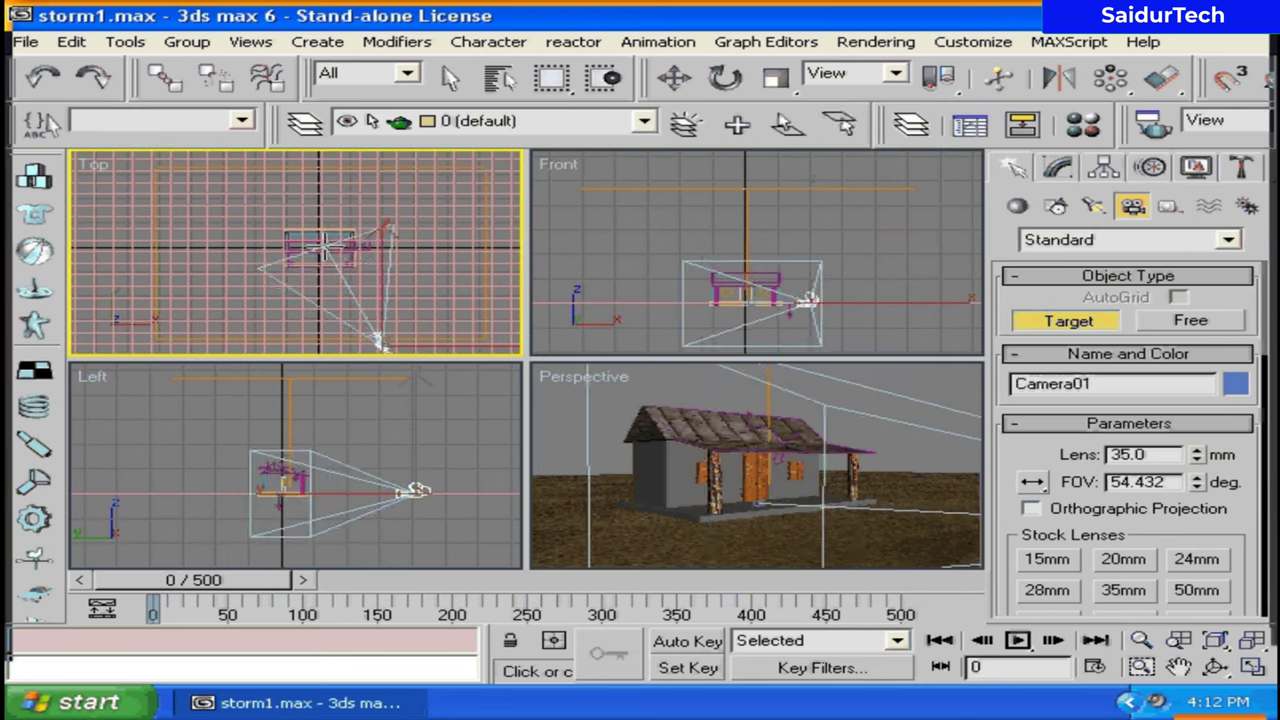
pyautogui.press('w')
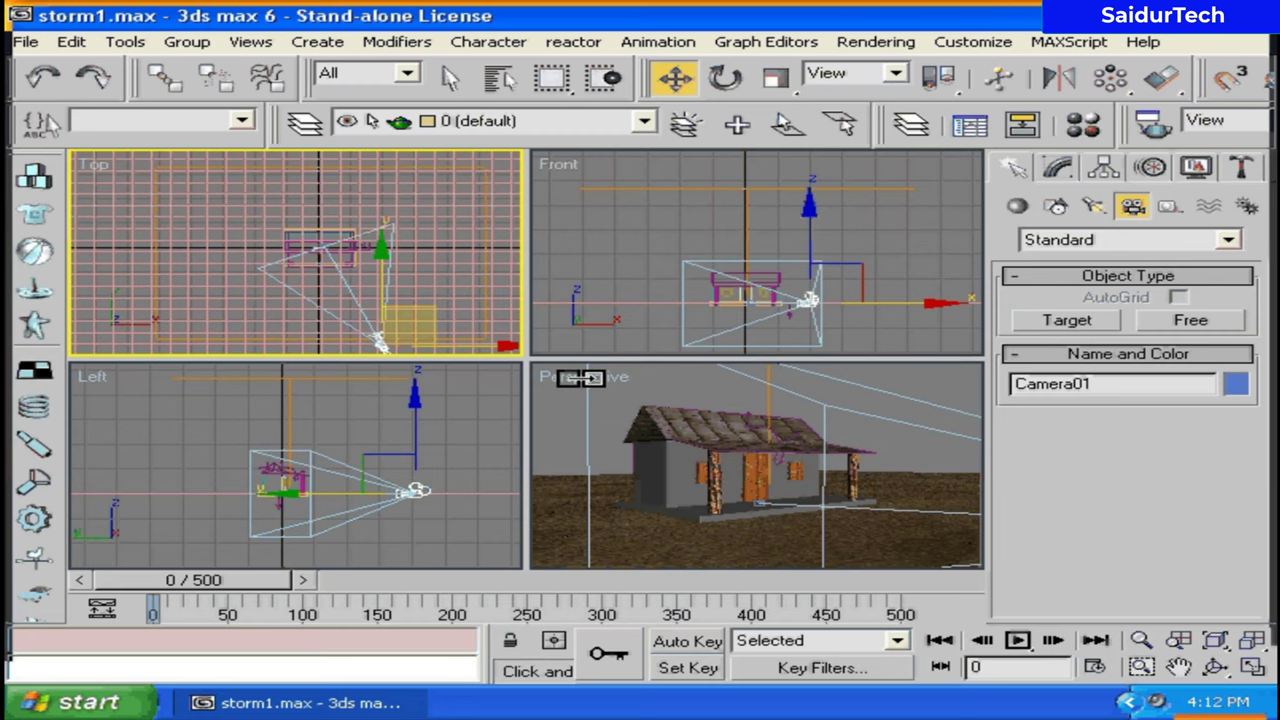
# Step: Switch the Perspective viewport to Camera01 and raise the camera in the Left view
pyautogui.rightClick(582, 377)
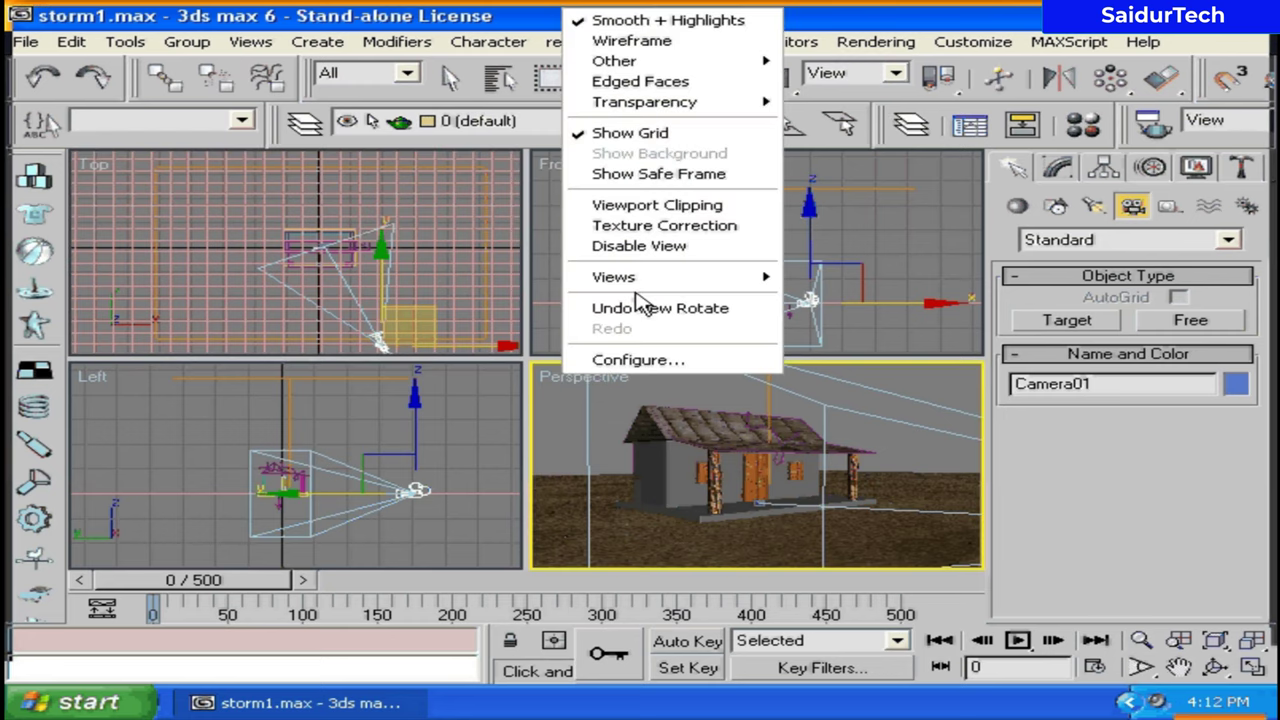
pyautogui.moveTo(613, 277)
pyautogui.click(826, 280)
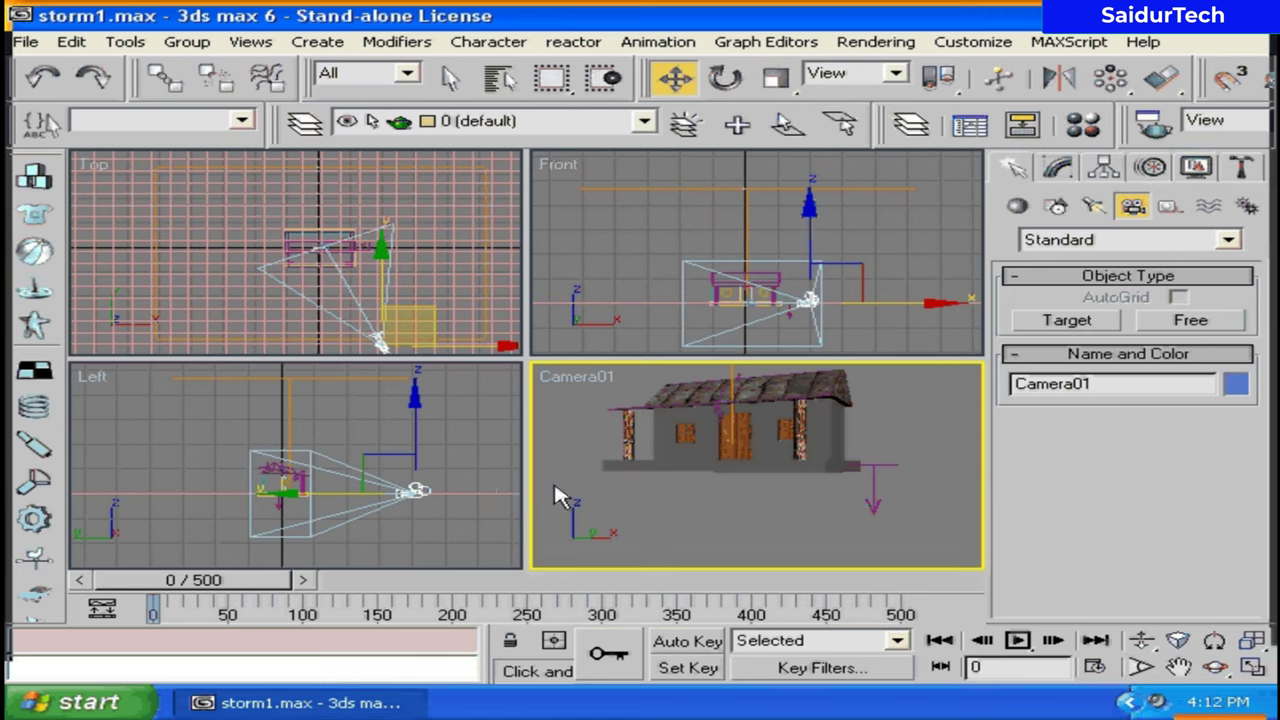
pyautogui.click(418, 468)
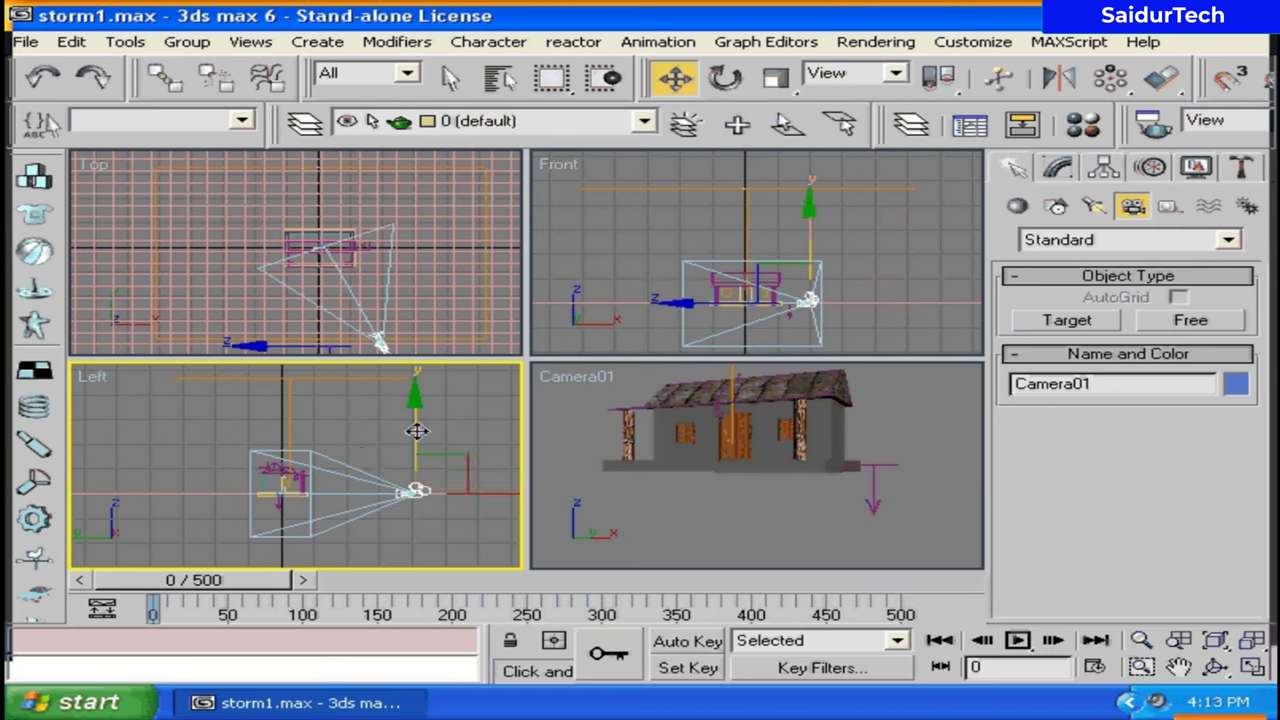
pyautogui.moveTo(417, 431)
pyautogui.mouseDown()
pyautogui.moveTo(418, 407)
pyautogui.moveTo(410, 416)
pyautogui.mouseUp()
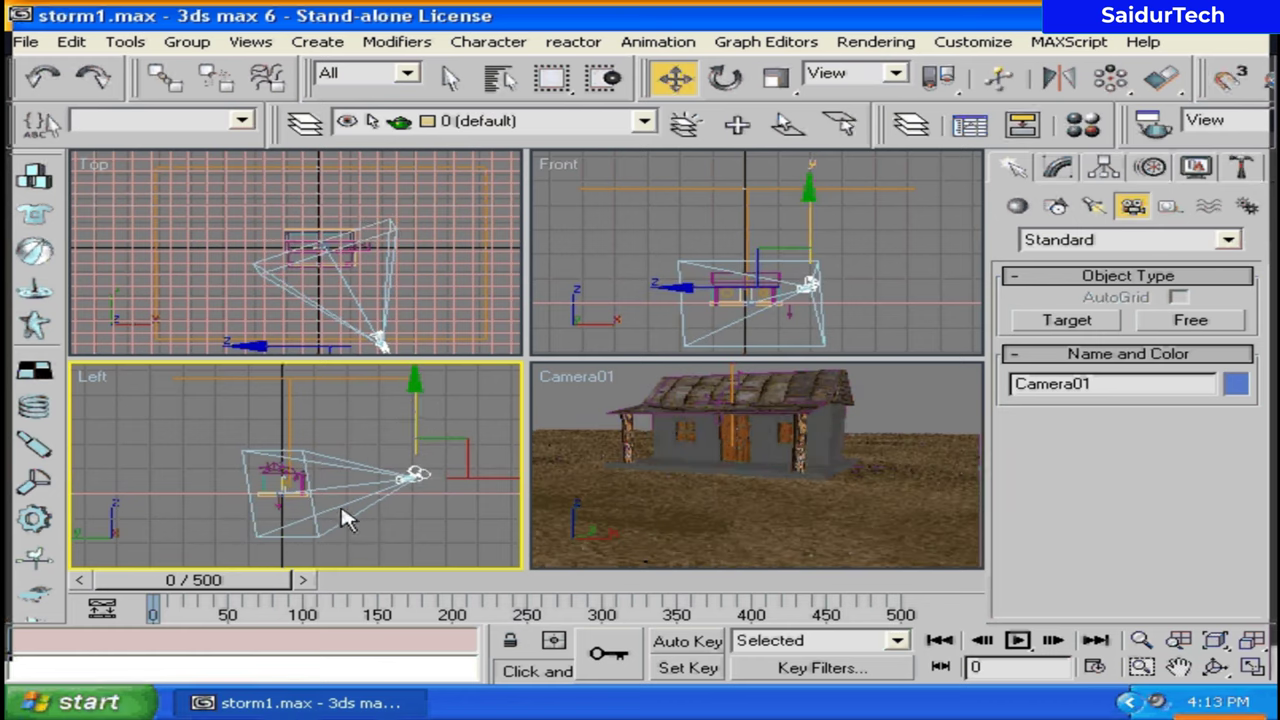
# Step: Select Camera01.Target and move it in the Left view to centre the house
pyautogui.press('h')
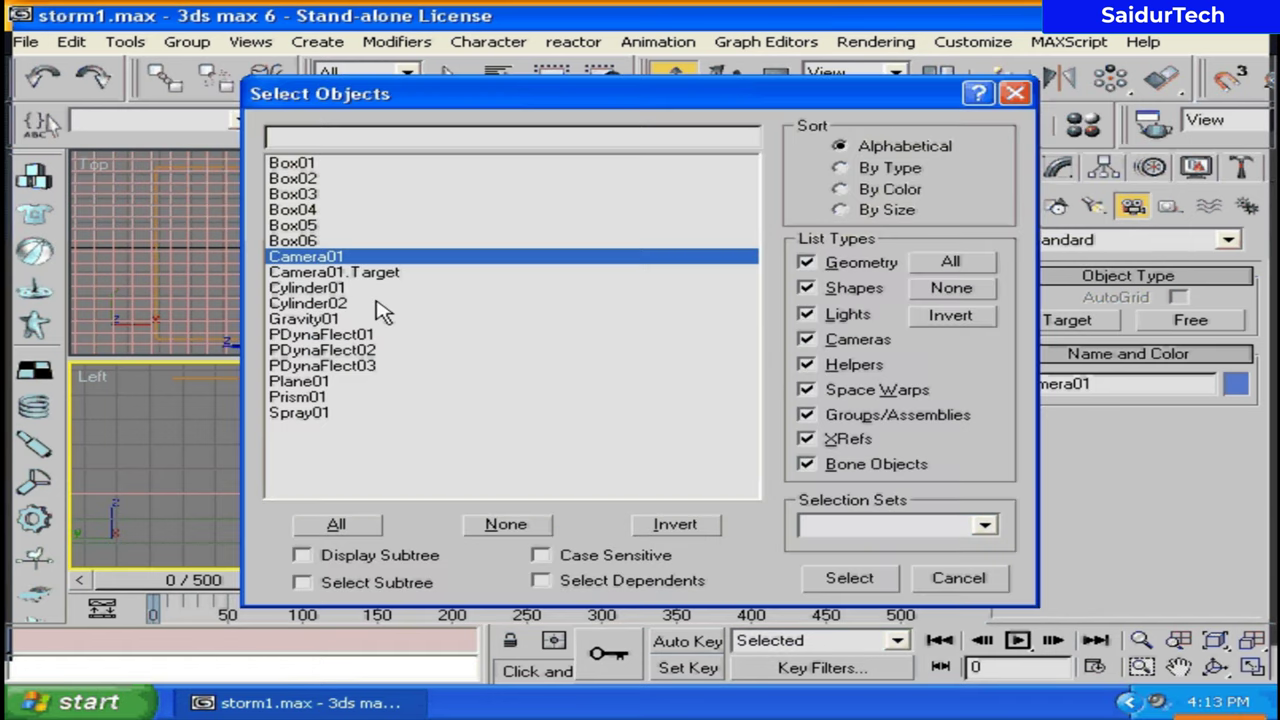
pyautogui.click(356, 276)
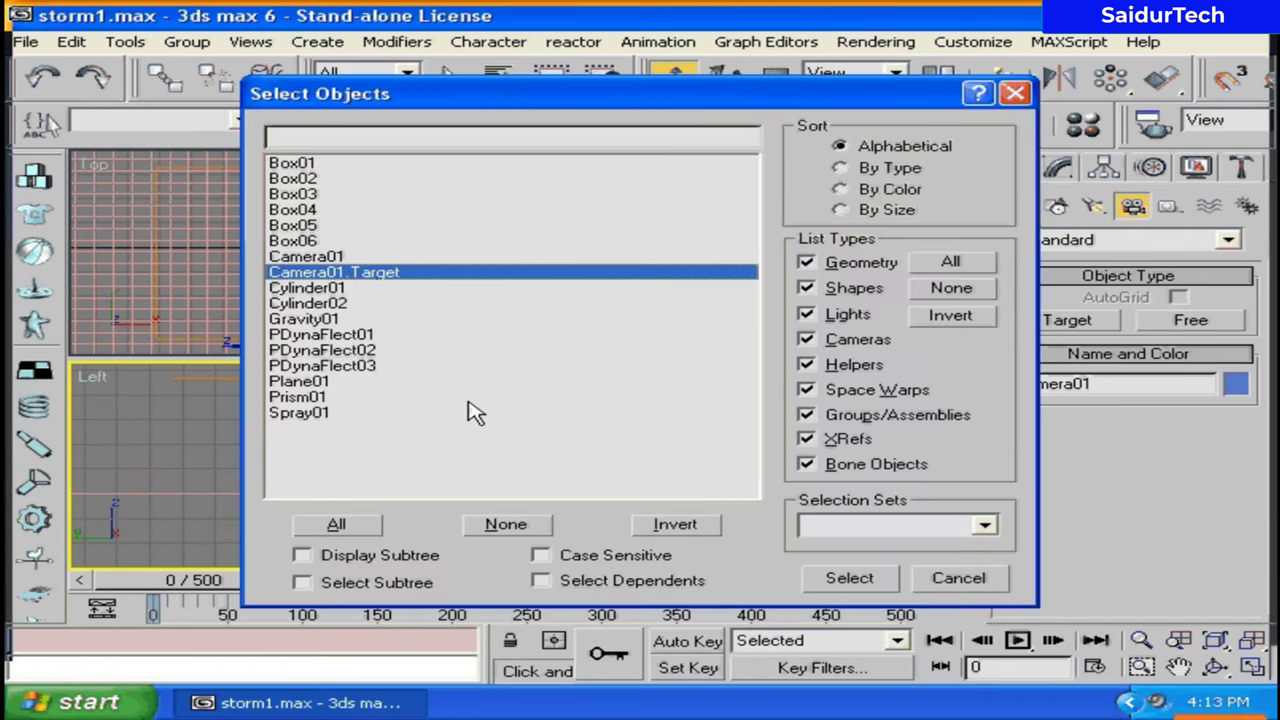
pyautogui.click(830, 578)
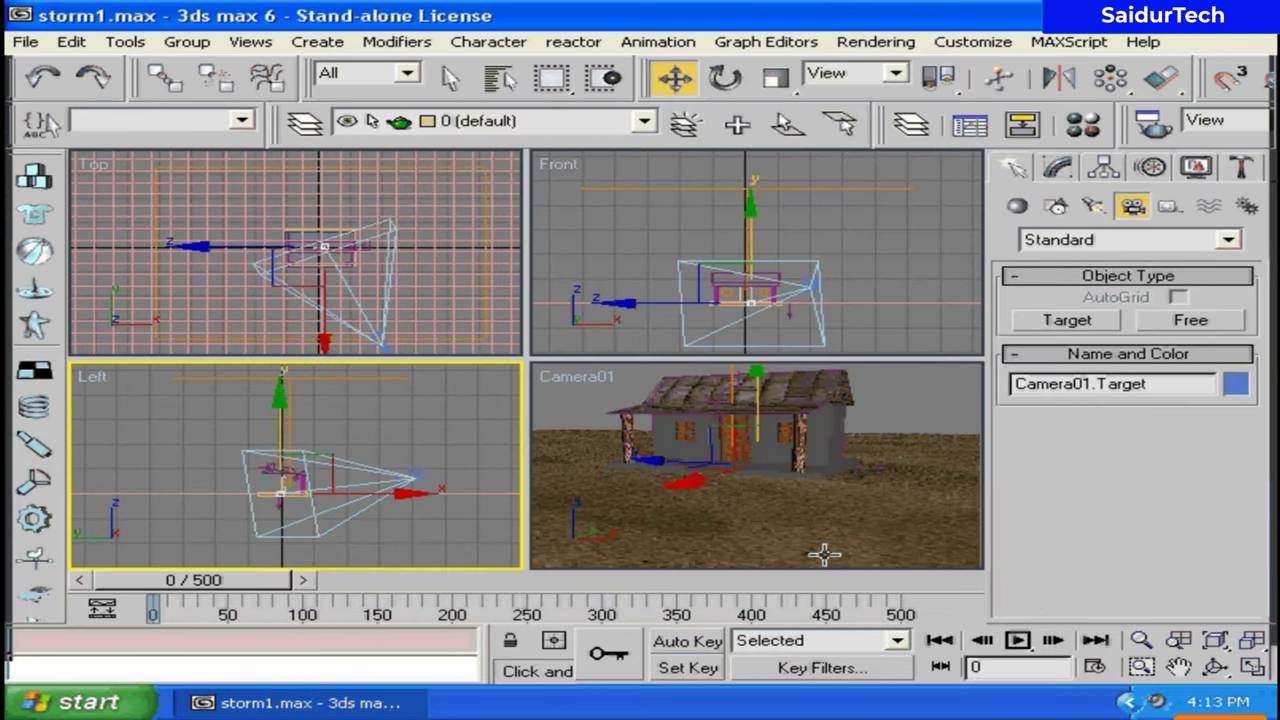
pyautogui.moveTo(277, 431); pyautogui.dragTo(312, 421)
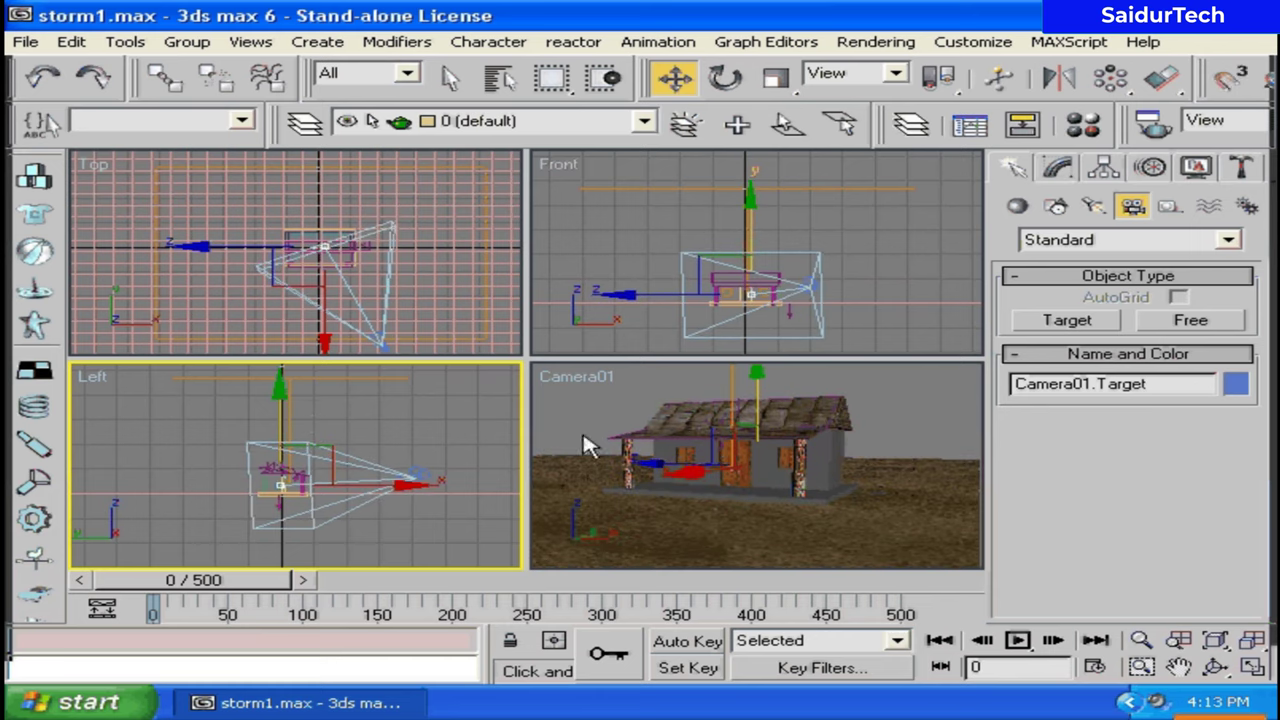
pyautogui.rightClick(898, 292)
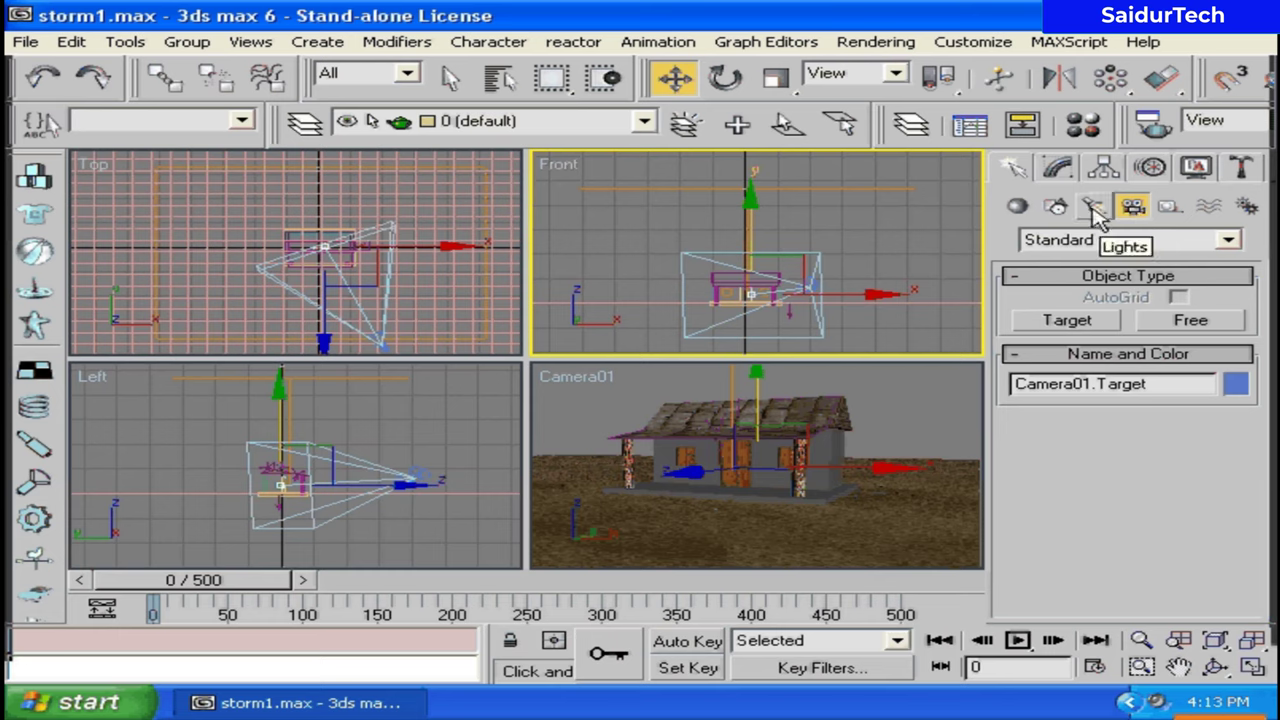
# Step: Draw a Target Direct light in the Front viewport shining down onto the house
pyautogui.click(1094, 205)
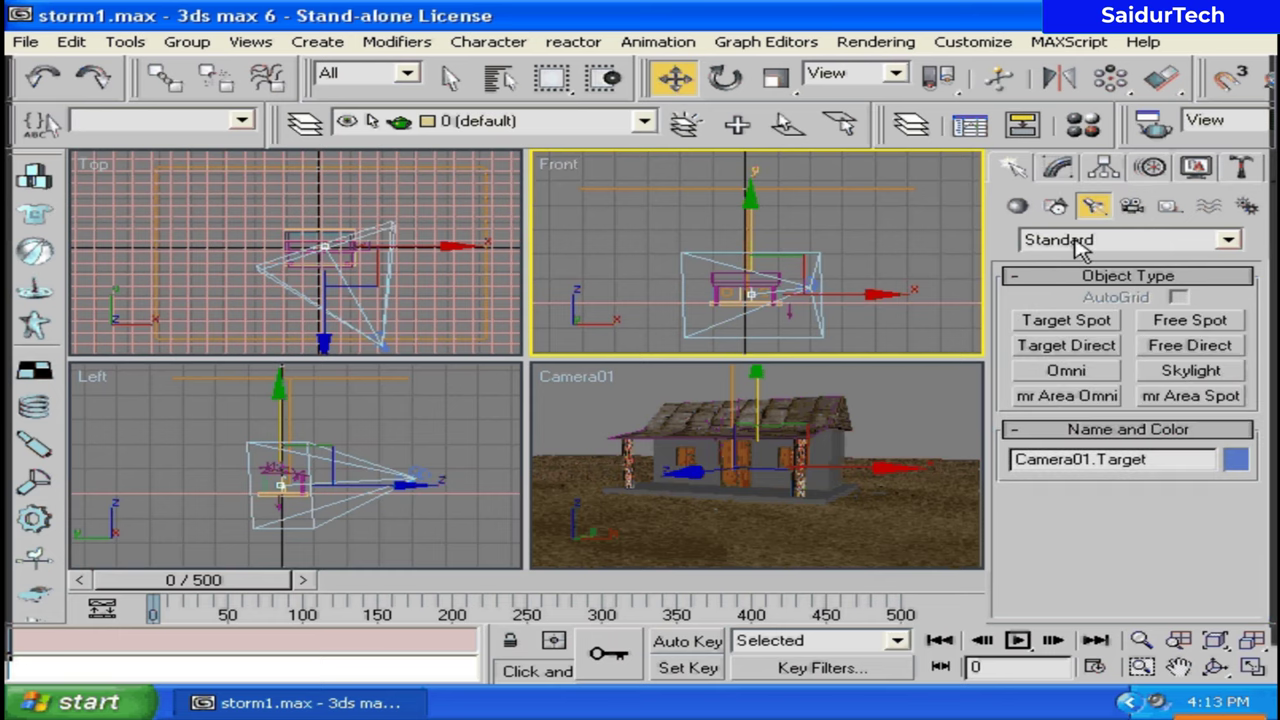
pyautogui.click(1085, 358)
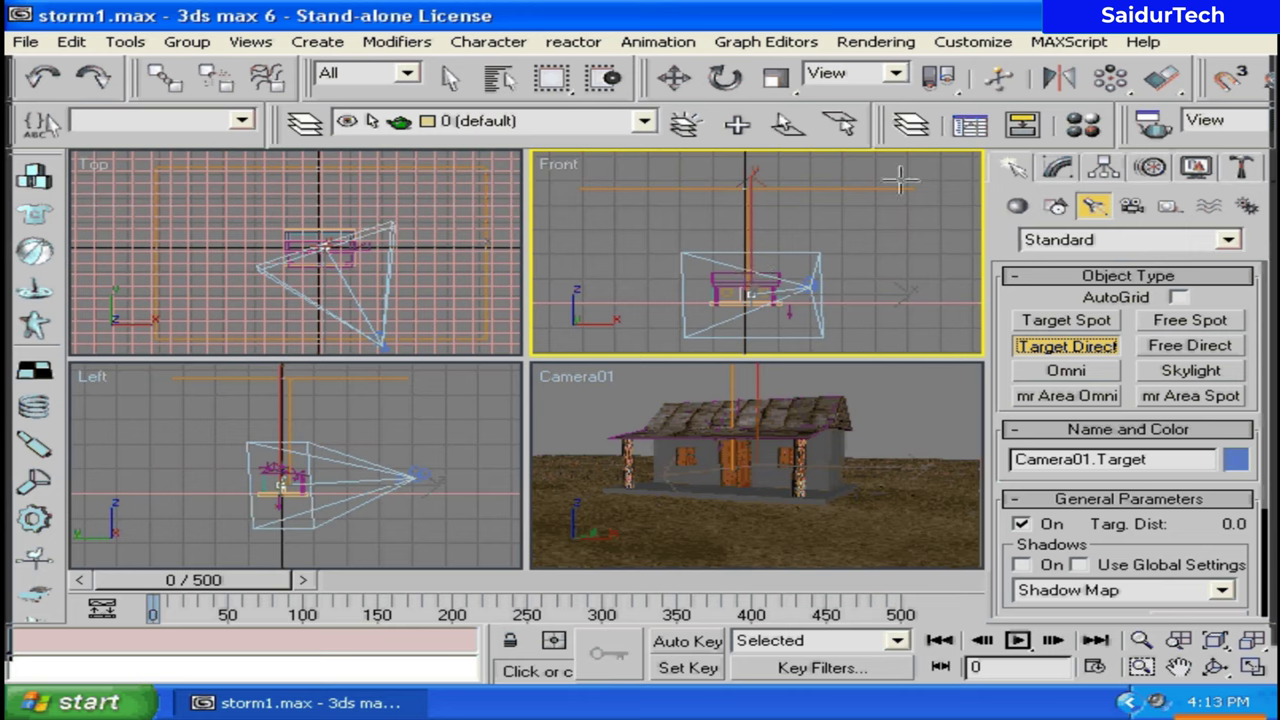
pyautogui.moveTo(900, 178)
pyautogui.mouseDown()
pyautogui.moveTo(810, 265)
pyautogui.moveTo(743, 302)
pyautogui.mouseUp()
pyautogui.rightClick(700, 272)
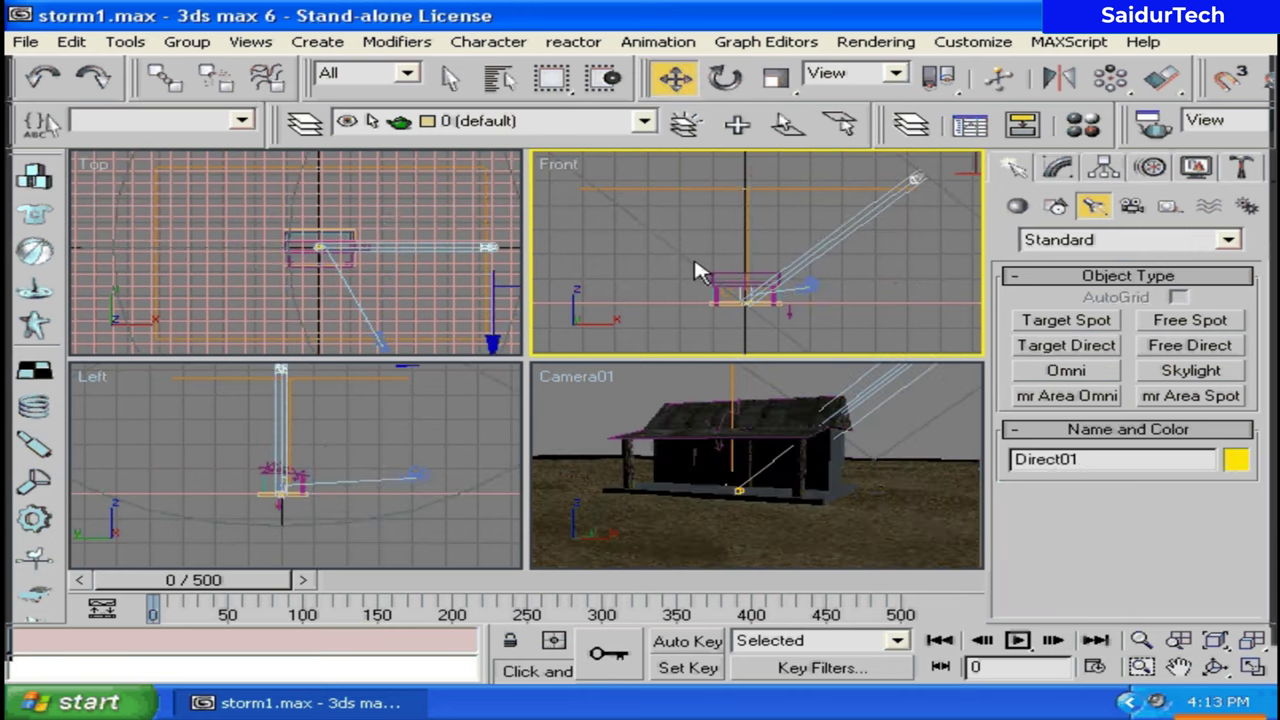
# Step: Zoom out the Top view and, with snap on, reposition Direct01 and its target across the house
pyautogui.rightClick(391, 291)
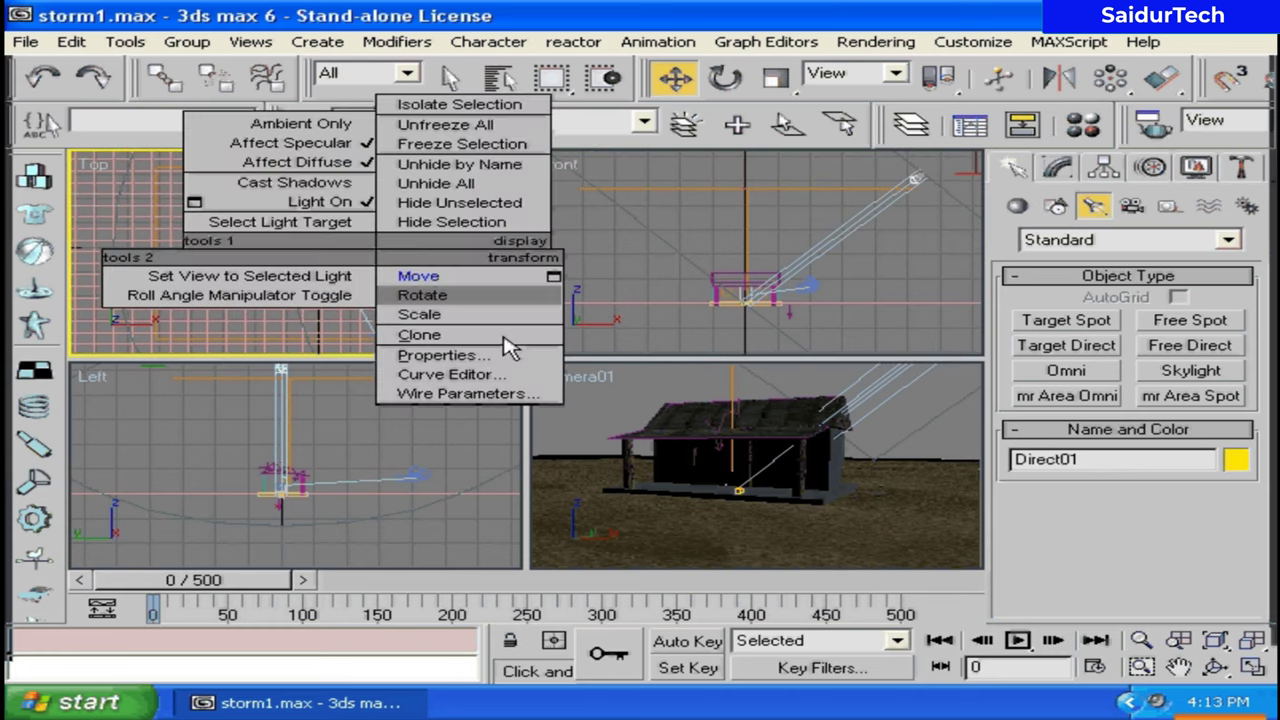
pyautogui.click(1140, 640)
pyautogui.moveTo(313, 270); pyautogui.dragTo(313, 288)
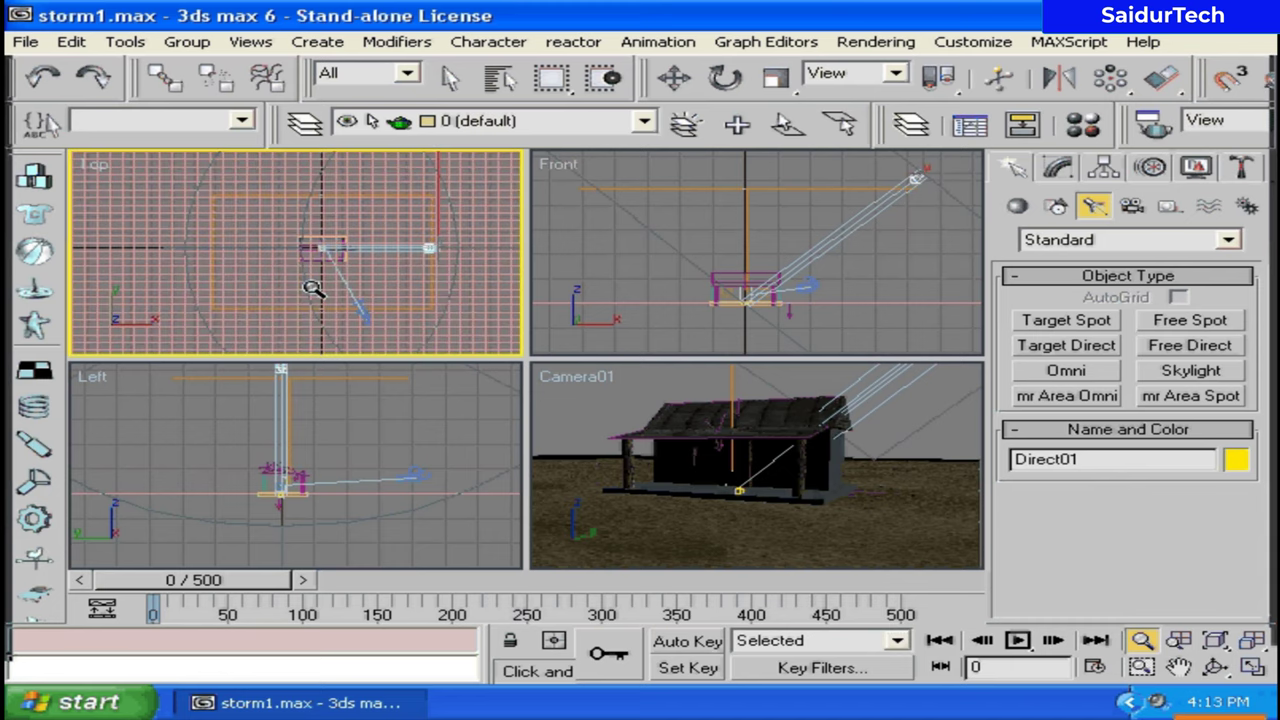
pyautogui.press('w')
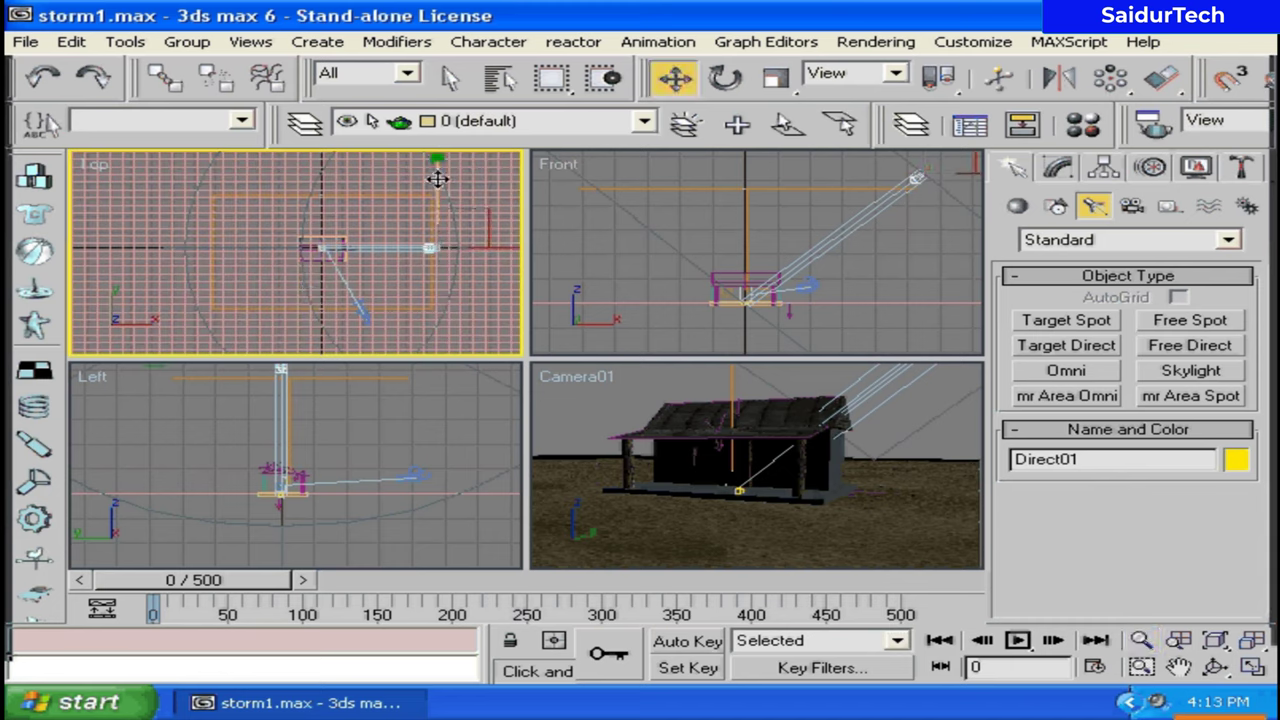
pyautogui.moveTo(437, 179); pyautogui.dragTo(418, 236)
pyautogui.press('s')
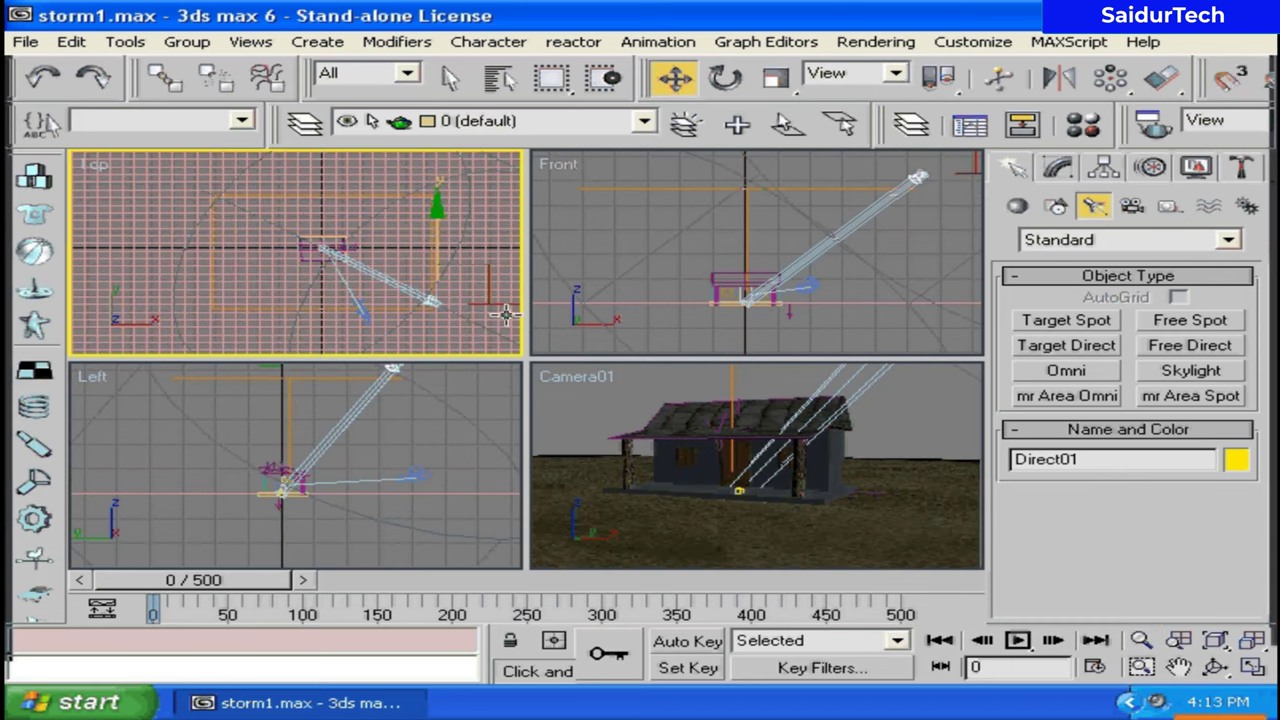
pyautogui.moveTo(505, 314)
pyautogui.mouseDown()
pyautogui.moveTo(448, 312)
pyautogui.moveTo(345, 245)
pyautogui.moveTo(357, 245)
pyautogui.mouseUp()
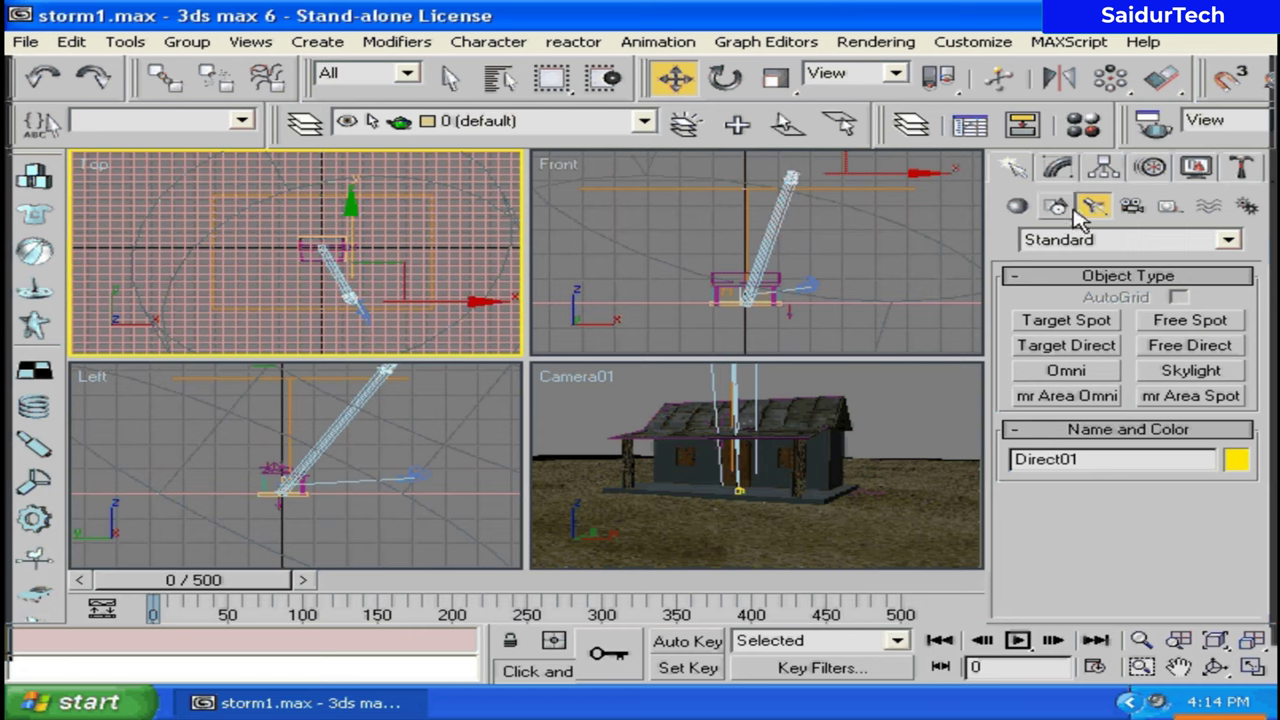
# Step: Keep Direct01's multiplier at 0.7 and whiten its colour to pale blue (210, 241, 255)
pyautogui.click(1058, 166)
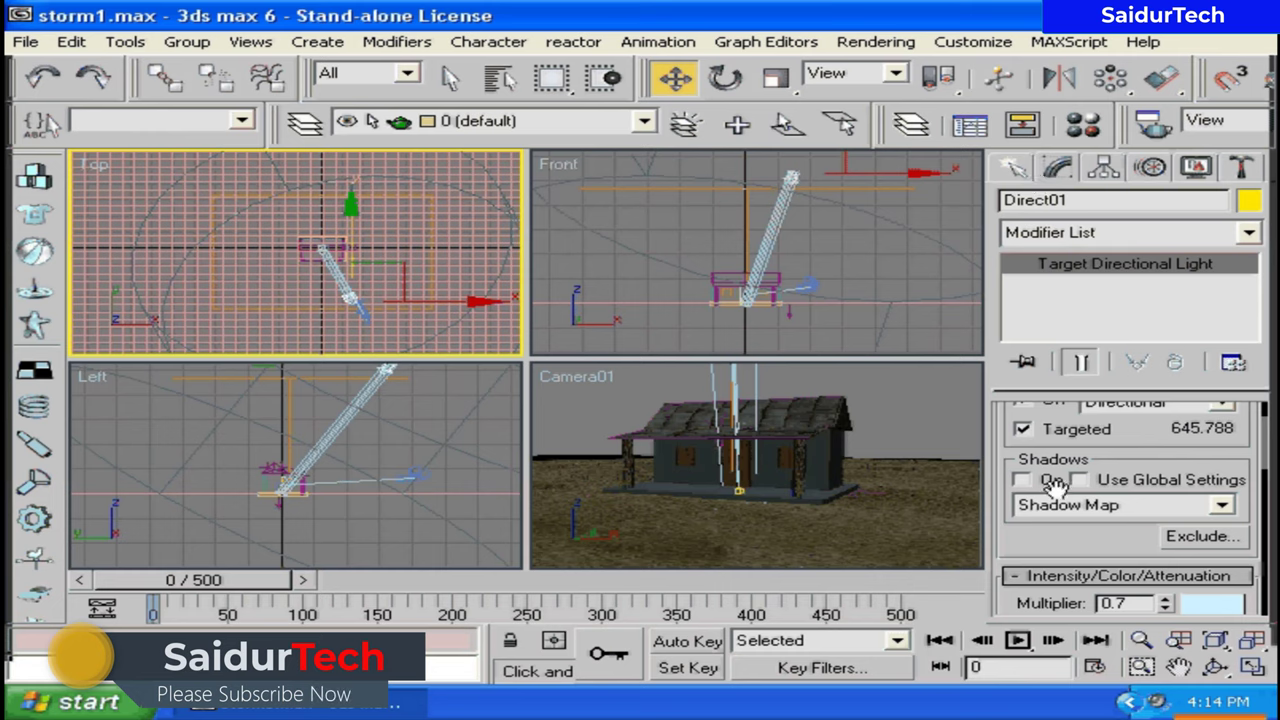
pyautogui.scroll(-1, 1155, 450)
pyautogui.moveTo(1155, 450)
pyautogui.mouseDown()
pyautogui.moveTo(1146, 543)
pyautogui.moveTo(1154, 417)
pyautogui.mouseUp()
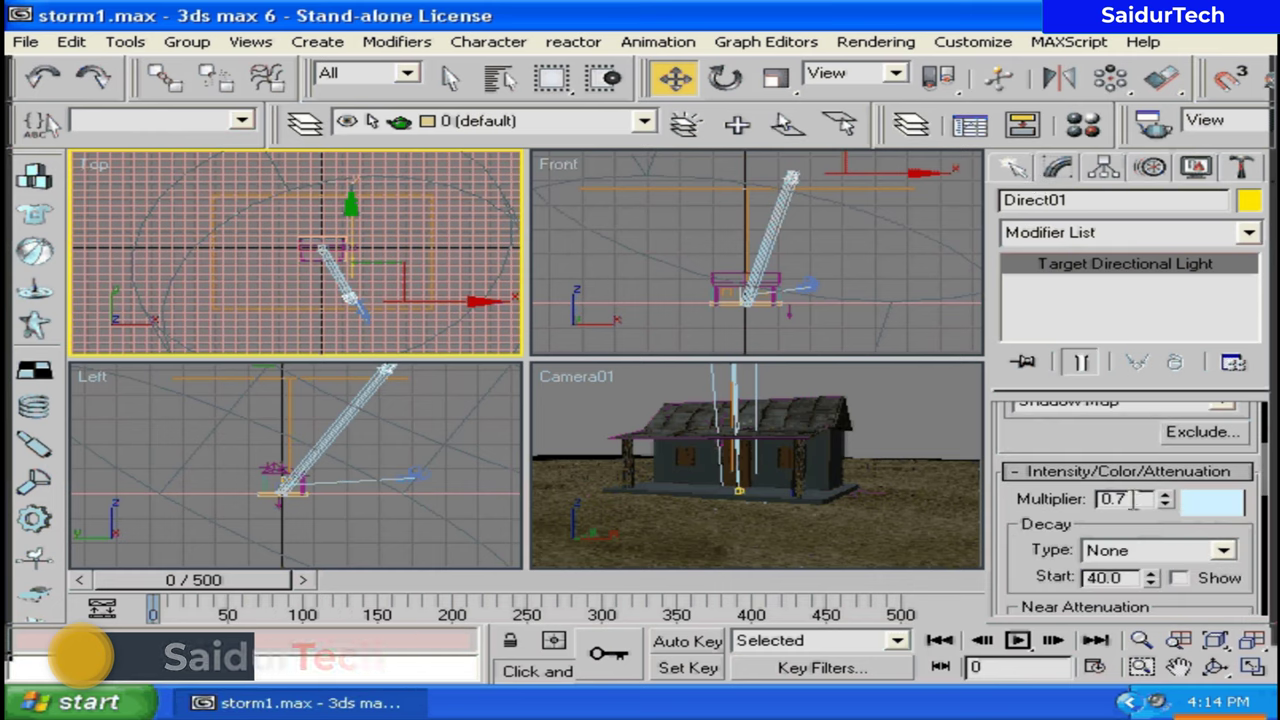
pyautogui.doubleClick(1125, 498)
pyautogui.write('0.7')
pyautogui.press('Return')
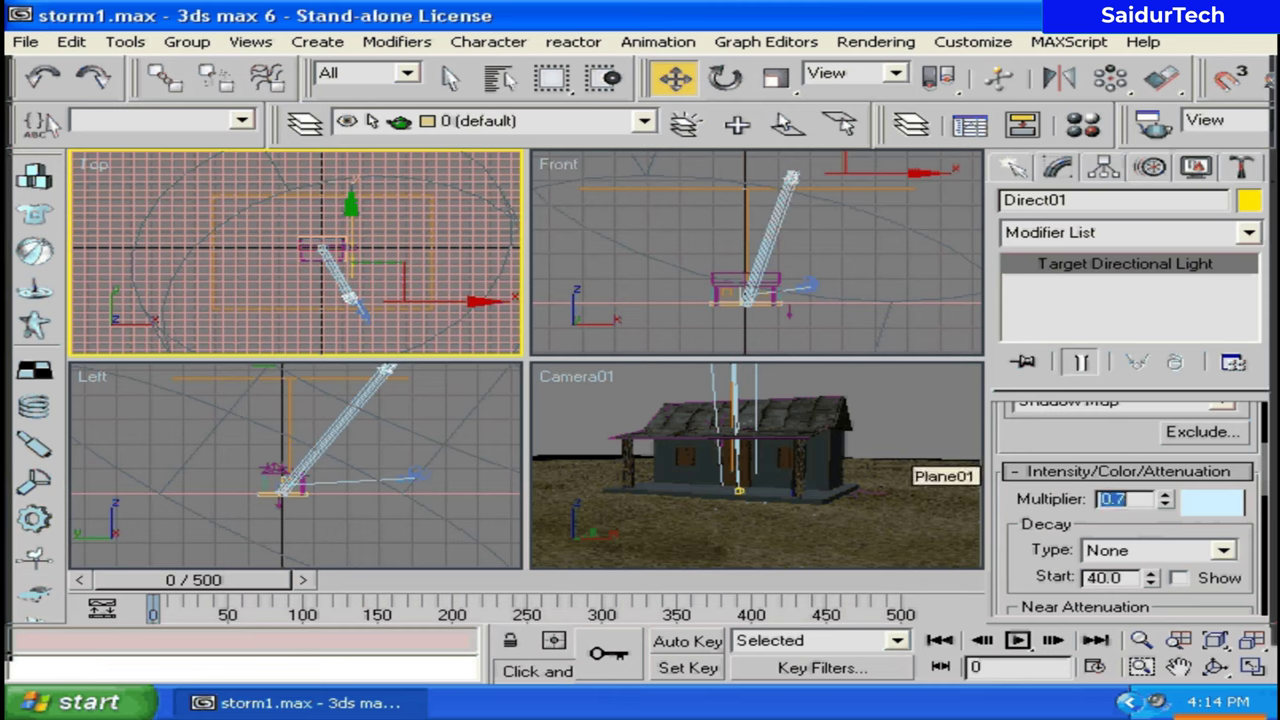
pyautogui.click(1212, 501)
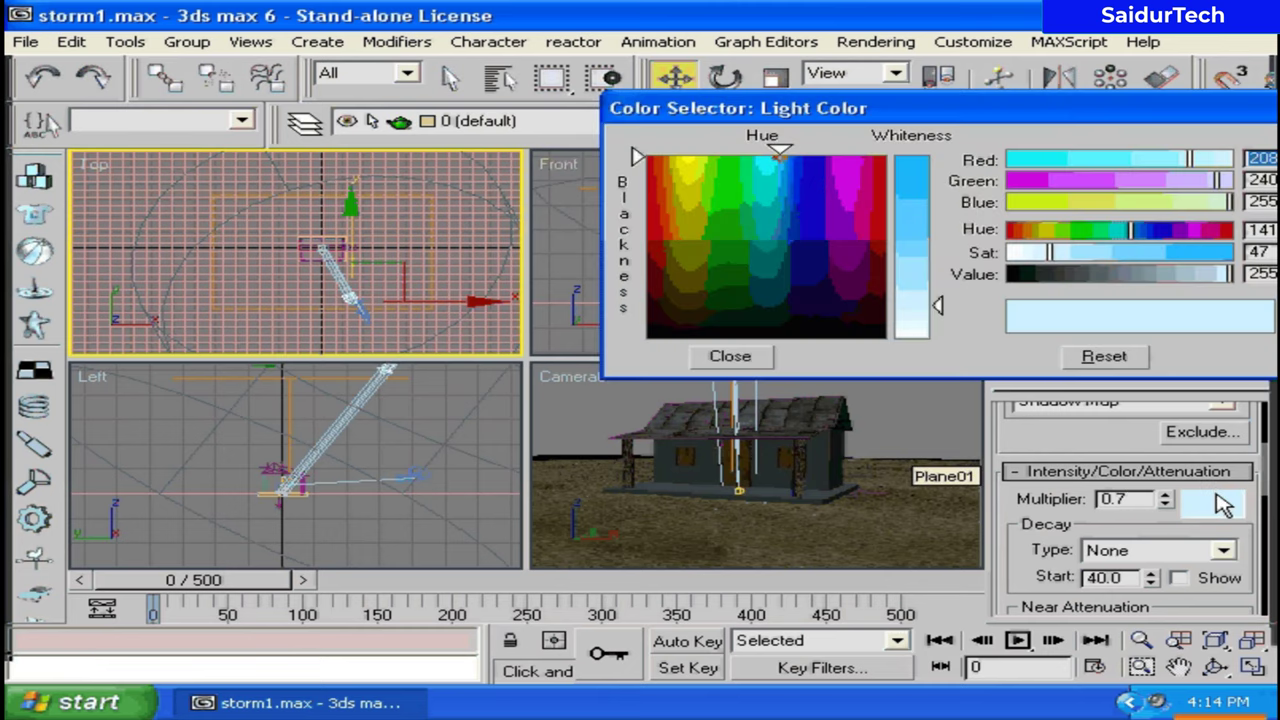
pyautogui.moveTo(930, 318); pyautogui.dragTo(930, 306)
pyautogui.click(768, 356)
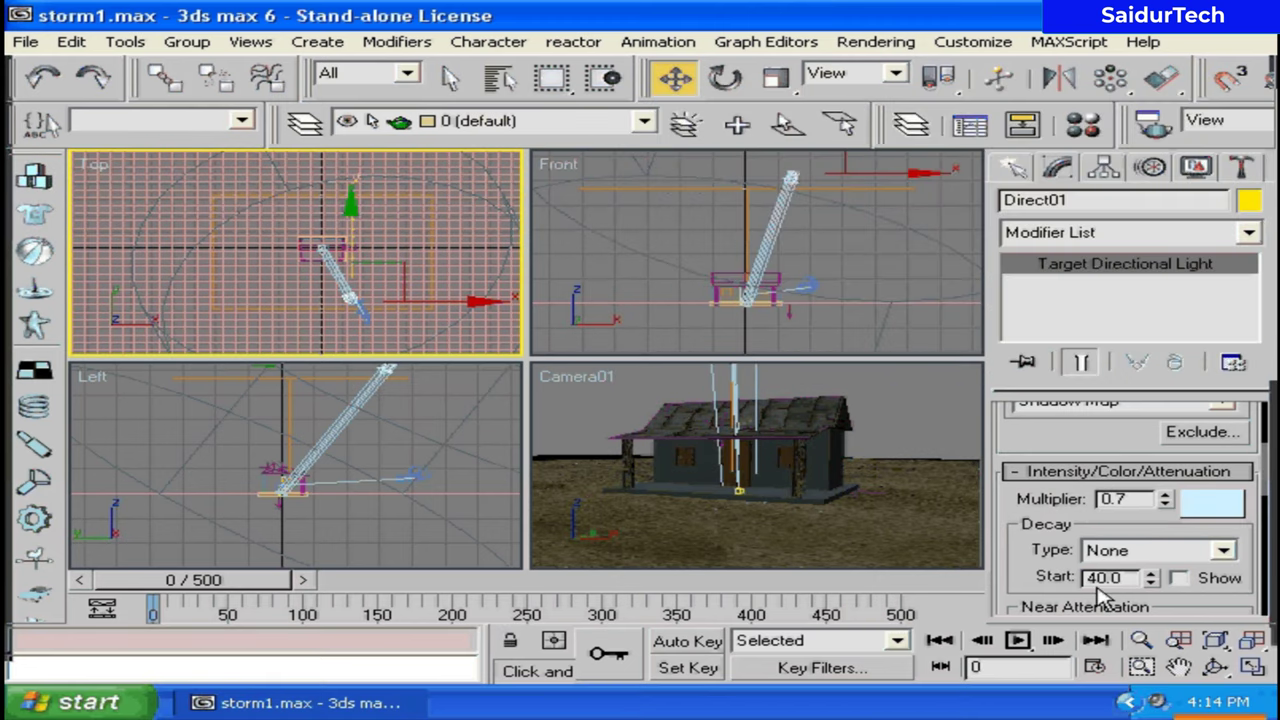
# Step: Turn on Overshoot for Direct01 and return to the Create Lights panel
pyautogui.moveTo(1100, 597); pyautogui.dragTo(1046, 328)
pyautogui.scroll(-2, 1130, 490)
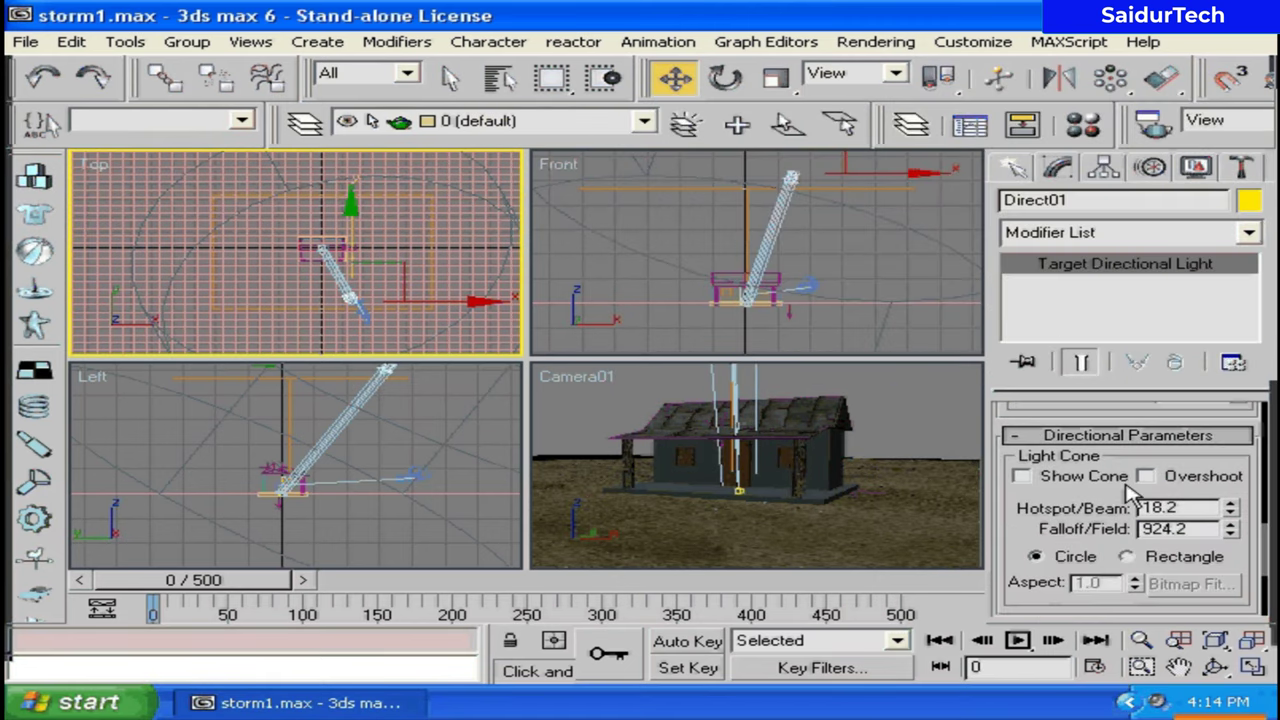
pyautogui.moveTo(1127, 485); pyautogui.dragTo(1110, 500)
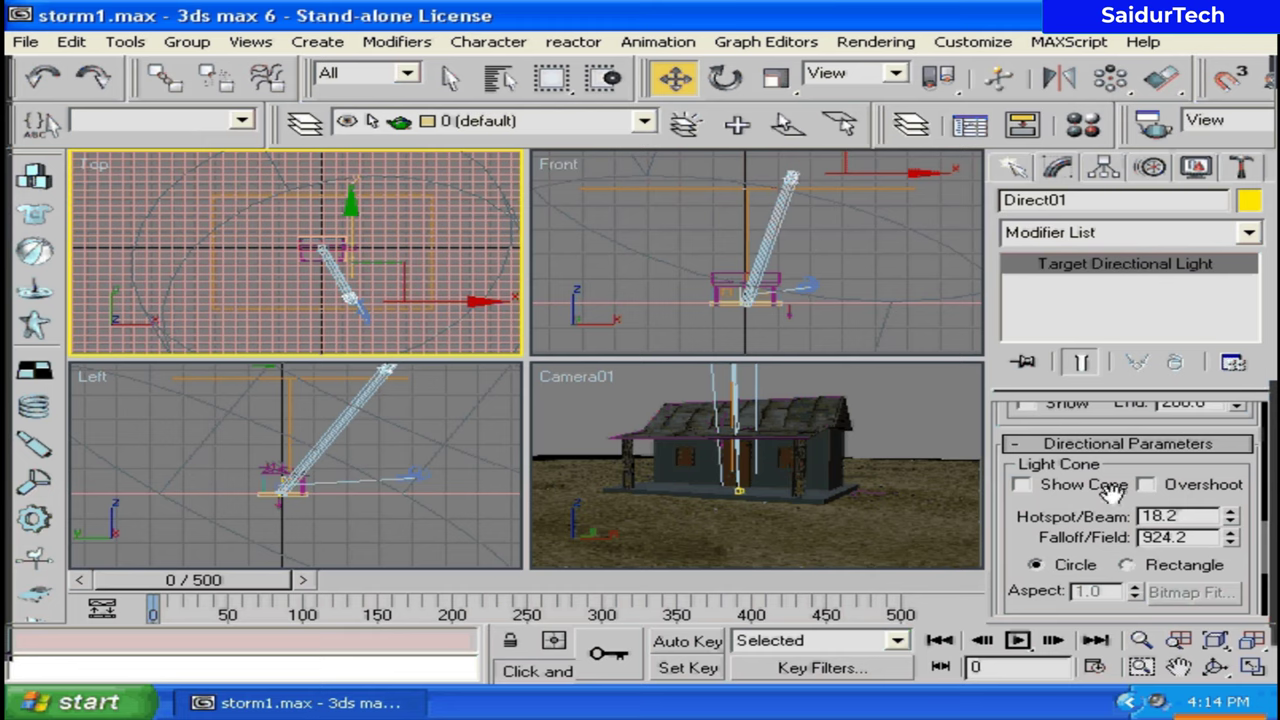
pyautogui.click(1180, 486)
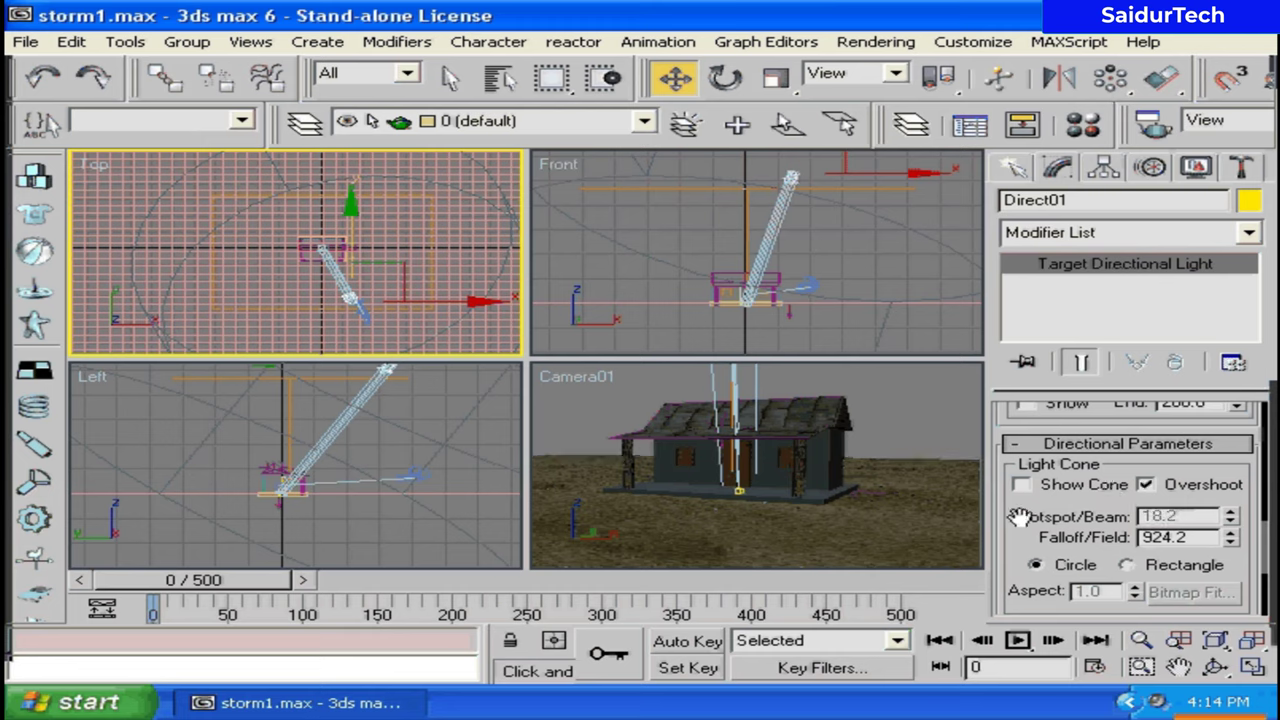
pyautogui.moveTo(1018, 516)
pyautogui.mouseDown()
pyautogui.moveTo(1026, 364)
pyautogui.moveTo(988, 622)
pyautogui.mouseUp()
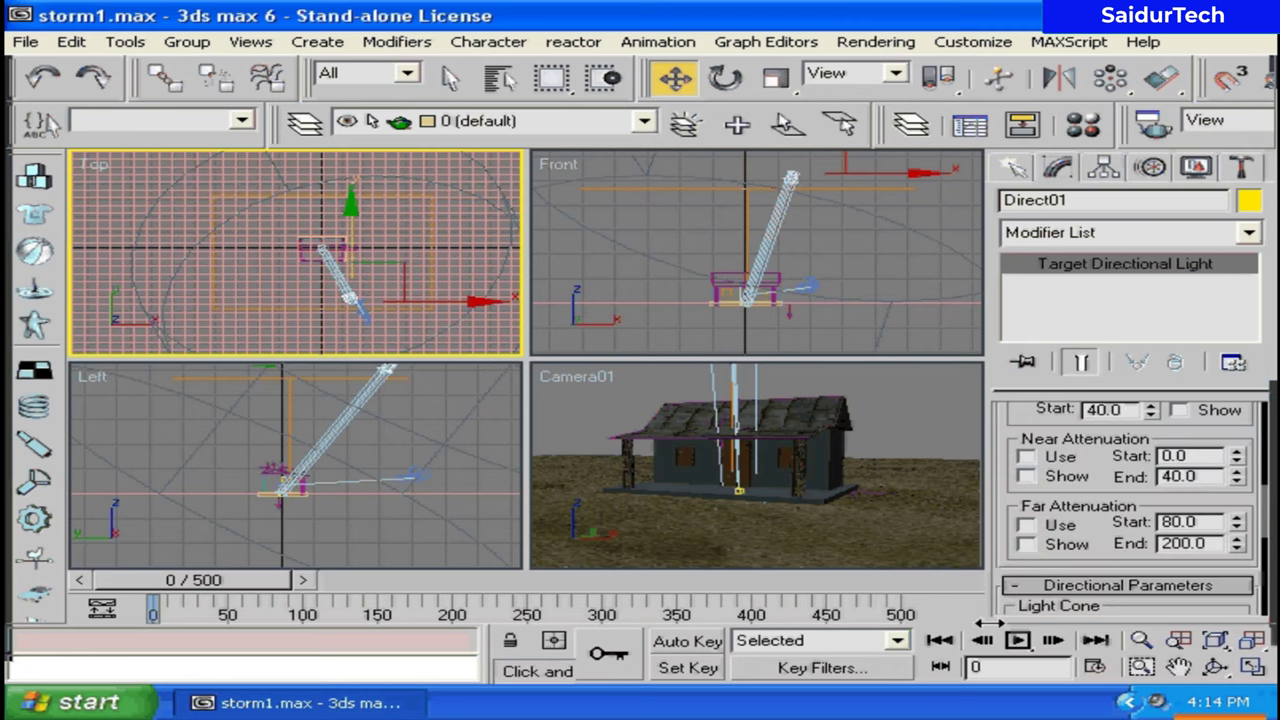
# Step: Place an omni light near the house in the Top view and raise it high in the Left view
pyautogui.click(1026, 169)
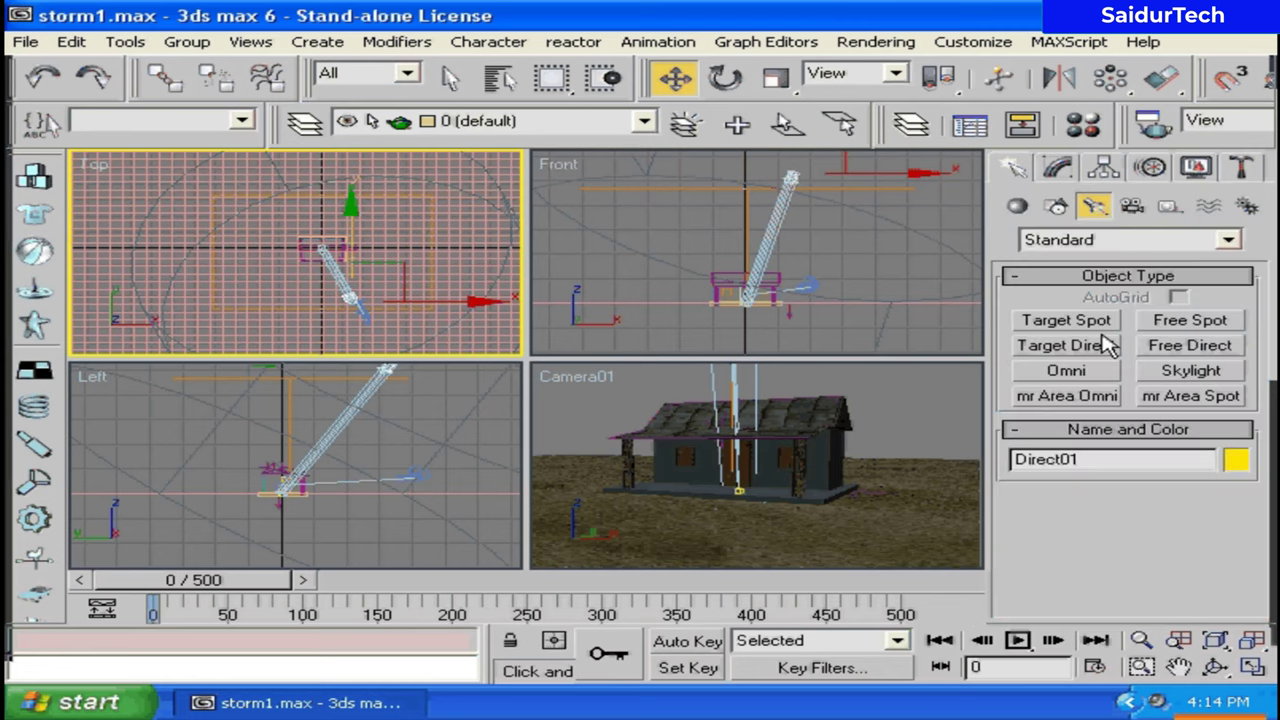
pyautogui.click(1070, 373)
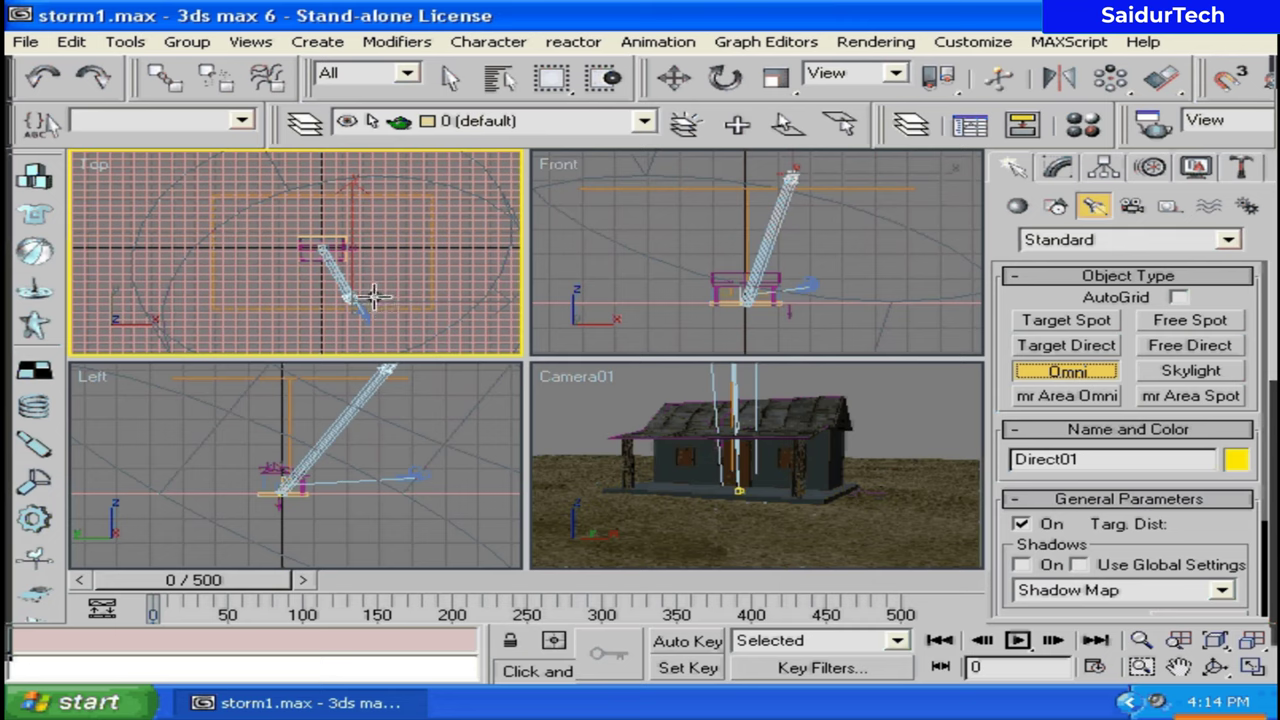
pyautogui.click(382, 291)
pyautogui.press('w')
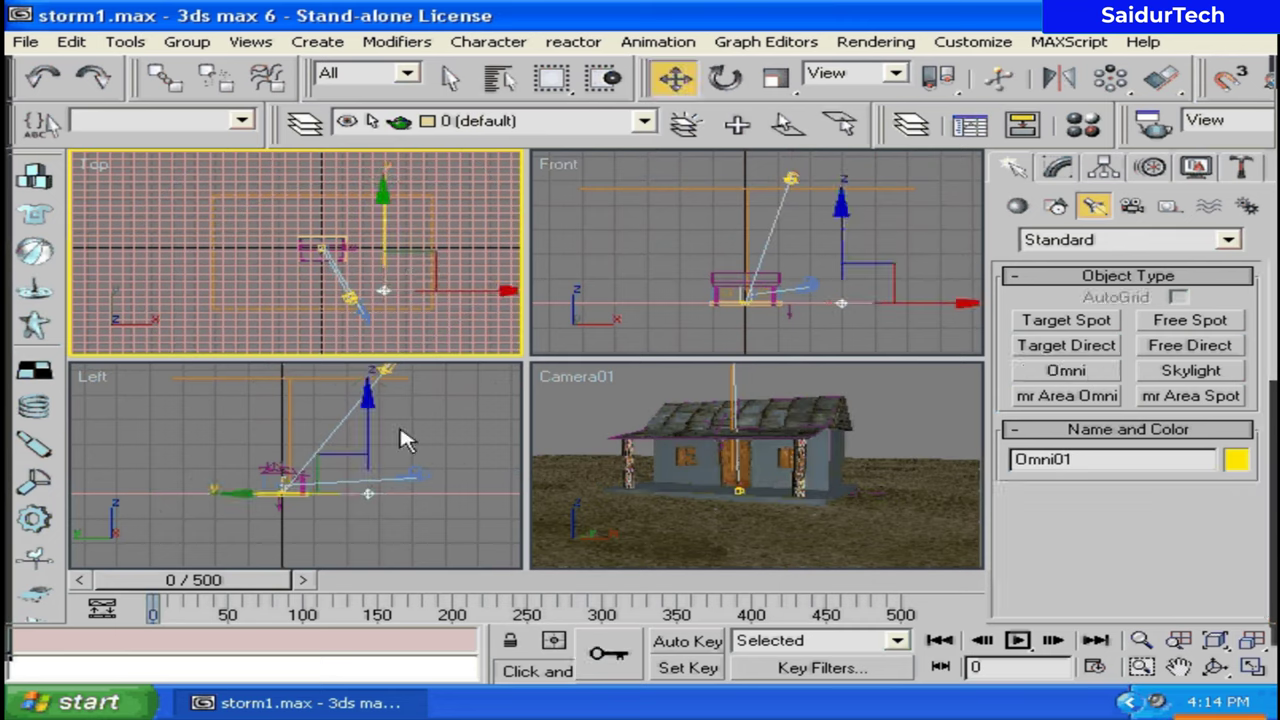
pyautogui.click(376, 421)
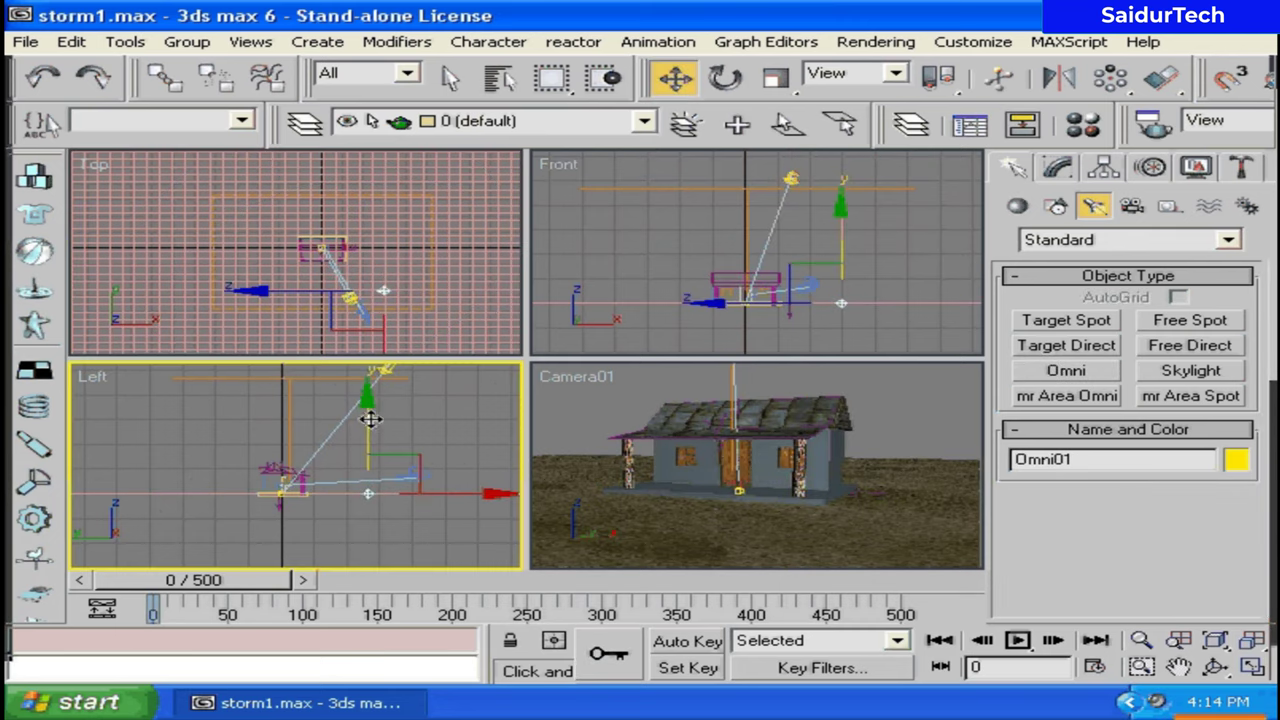
pyautogui.moveTo(369, 431); pyautogui.dragTo(383, 305)
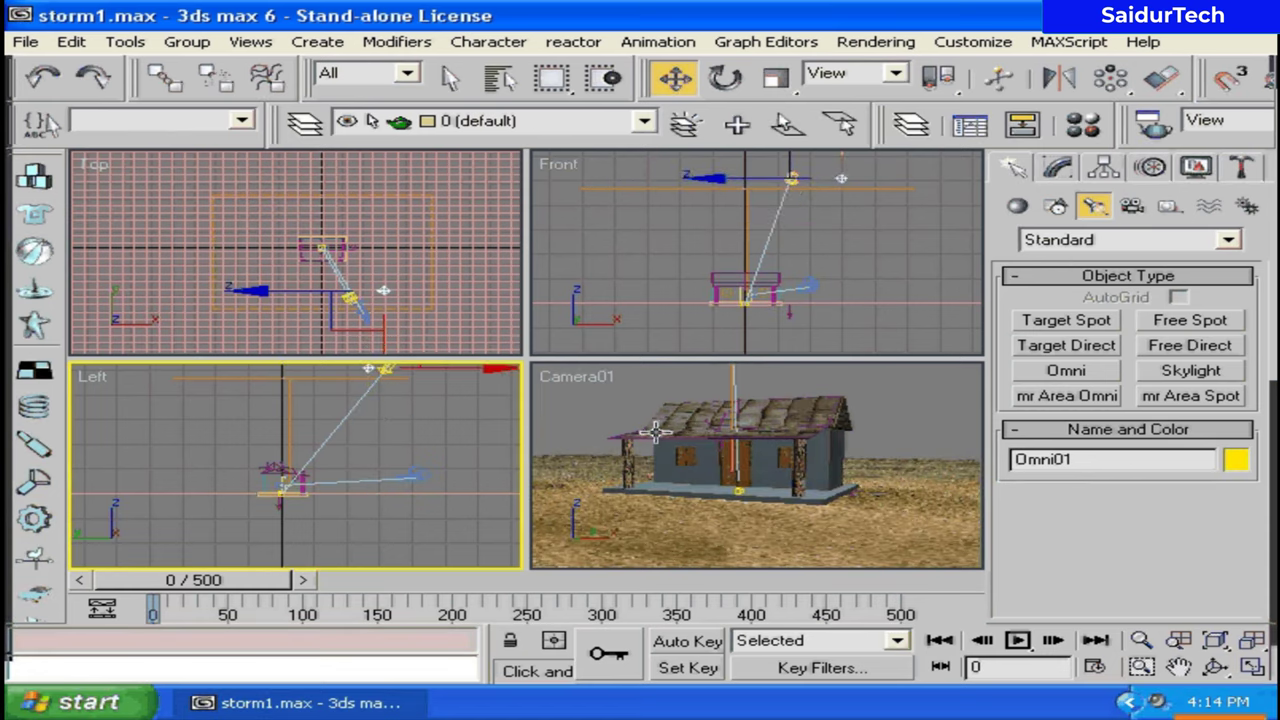
# Step: Turn on shadows for Omni01 in the Modify panel, keeping its colour unchanged
pyautogui.click(1062, 170)
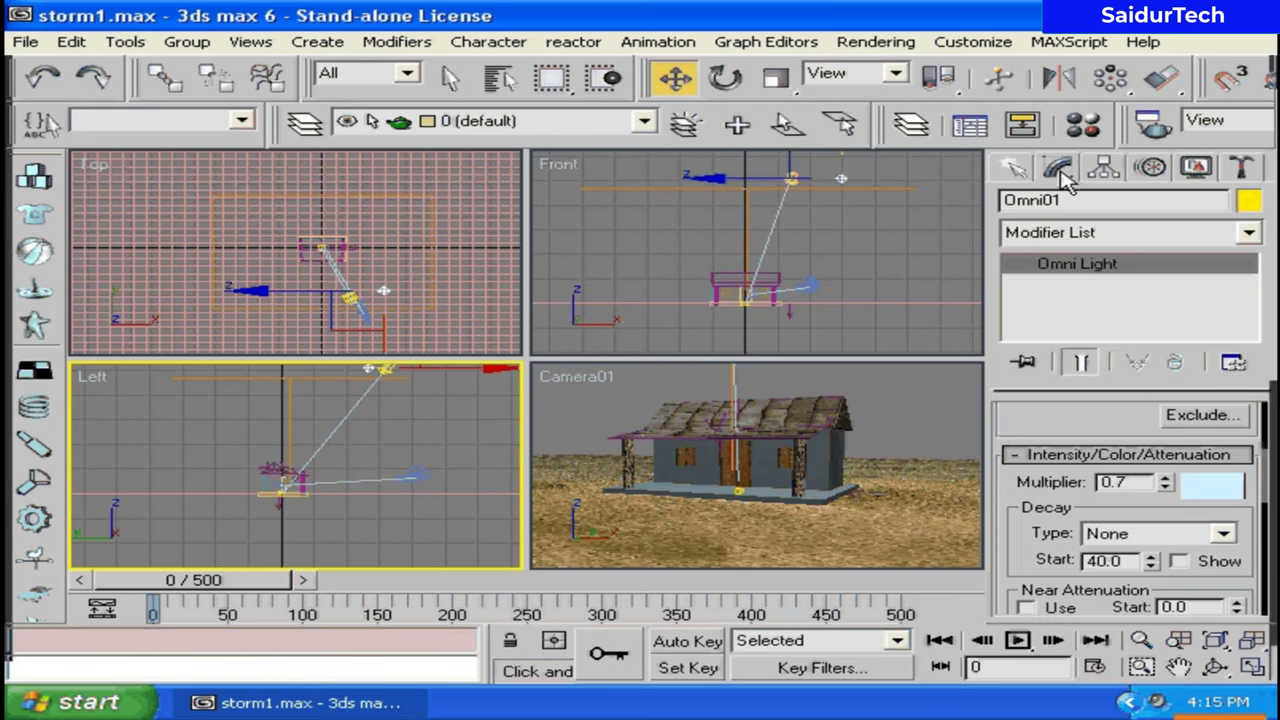
pyautogui.moveTo(1121, 427); pyautogui.dragTo(1204, 514)
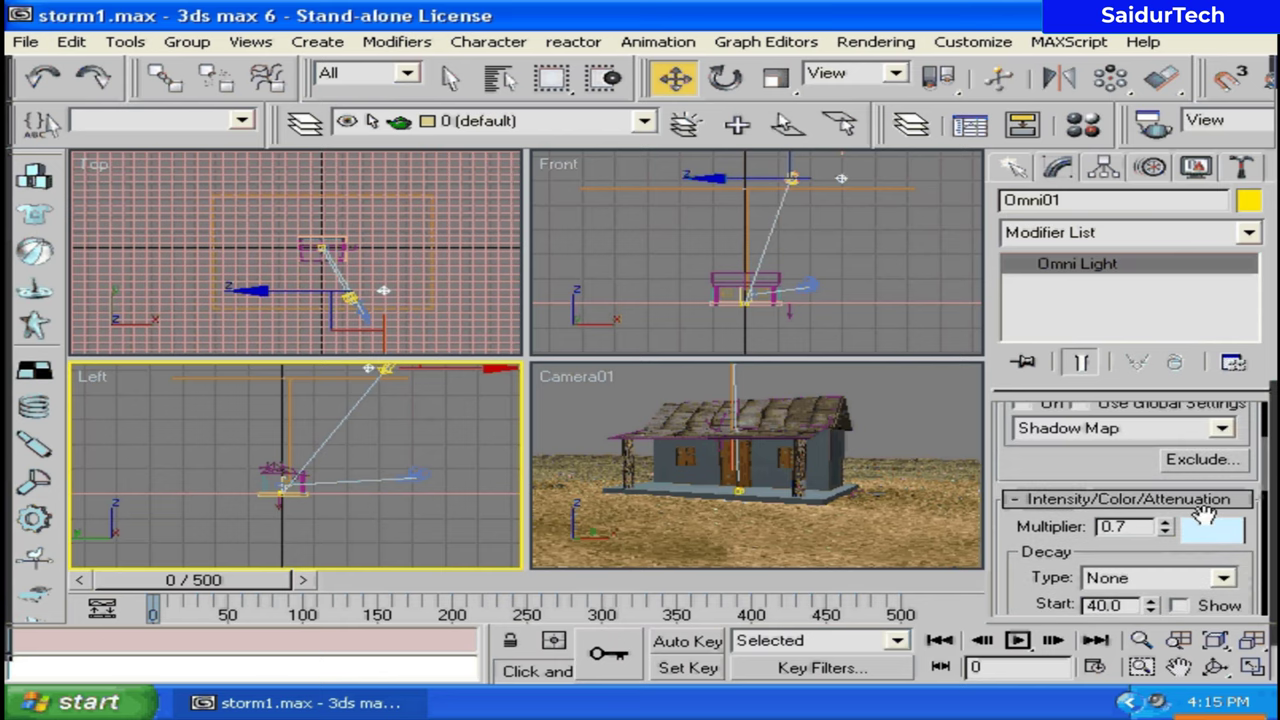
pyautogui.click(1208, 526)
pyautogui.click(755, 356)
pyautogui.moveTo(1056, 476)
pyautogui.mouseDown()
pyautogui.moveTo(1075, 510)
pyautogui.moveTo(1063, 440)
pyautogui.mouseUp()
pyautogui.click(1046, 443)
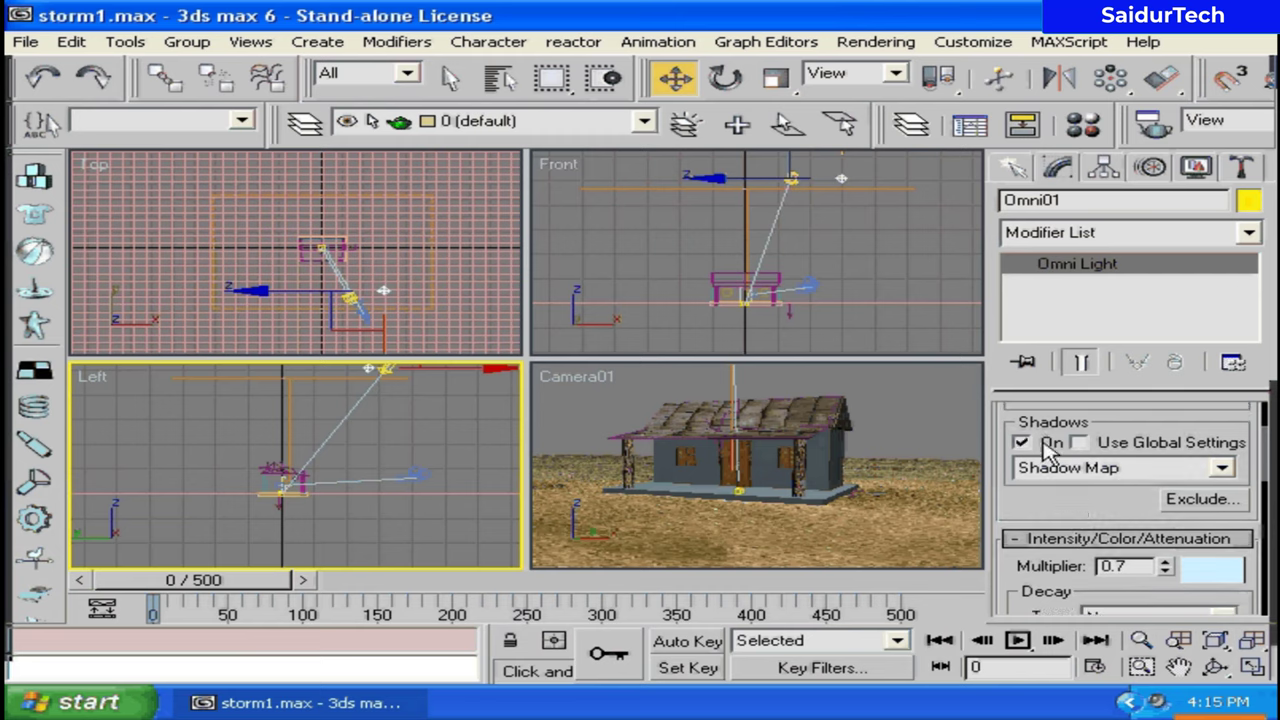
# Step: Set Omni01's intensity multiplier to 0.0 so the light starts switched off
pyautogui.moveTo(1056, 498); pyautogui.dragTo(1056, 418)
pyautogui.scroll(-2, 1102, 460)
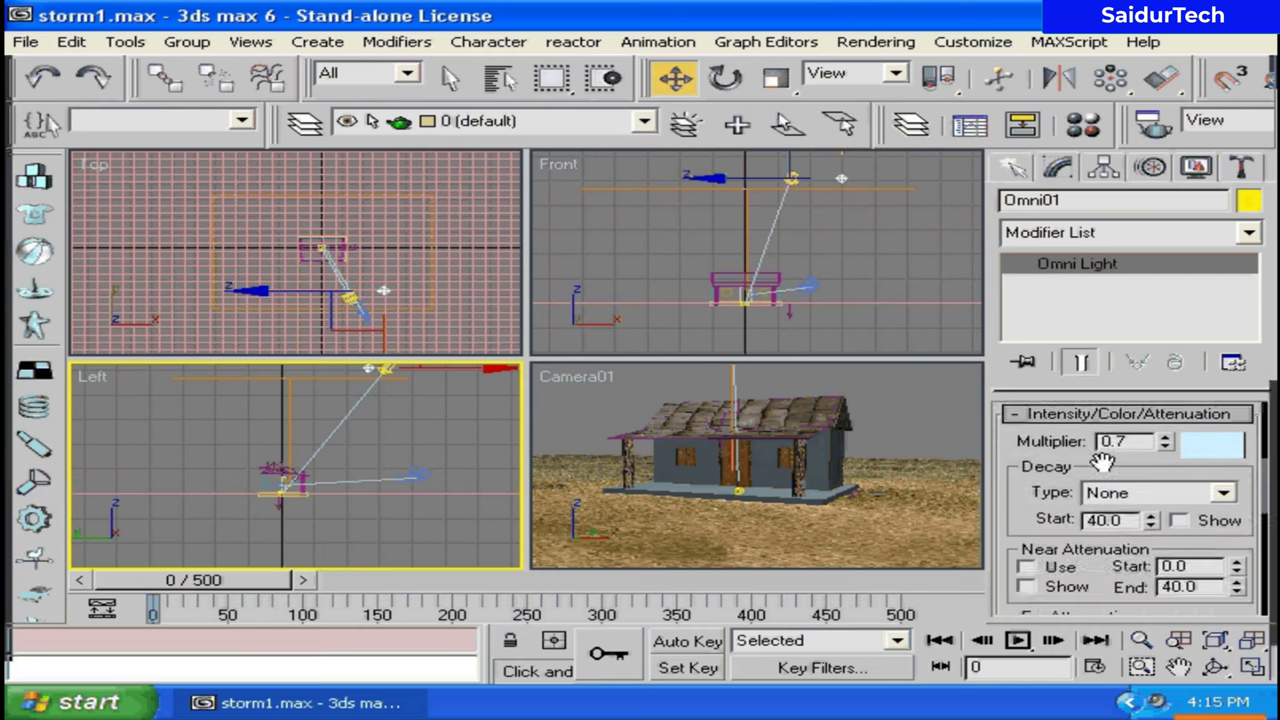
pyautogui.click(1118, 442)
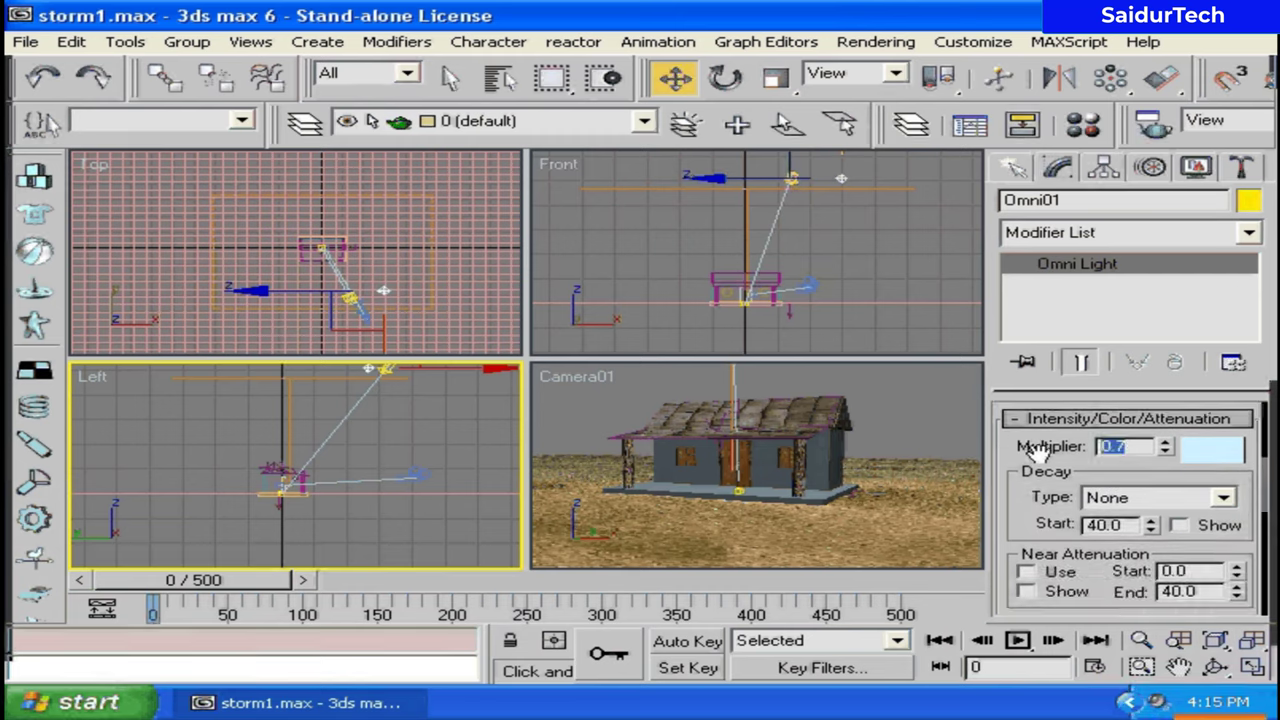
pyautogui.click(1128, 444)
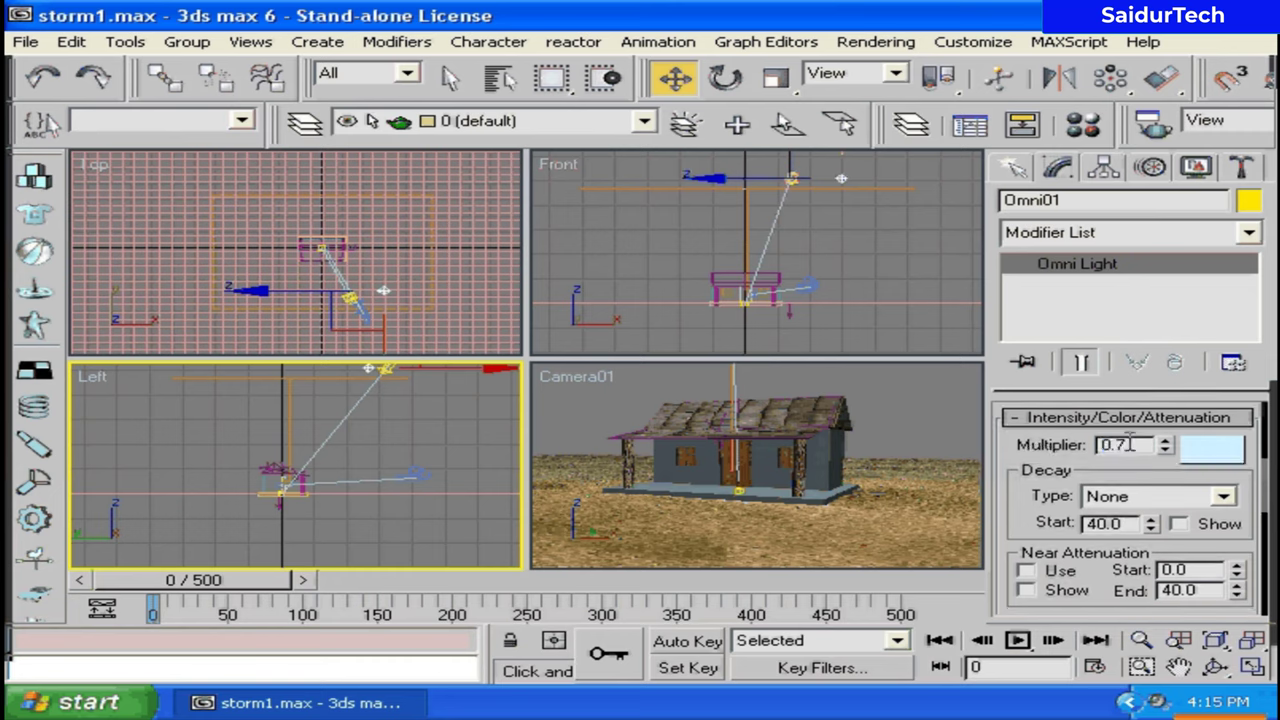
pyautogui.press('BackSpace')
pyautogui.press('BackSpace')
pyautogui.press('Return')
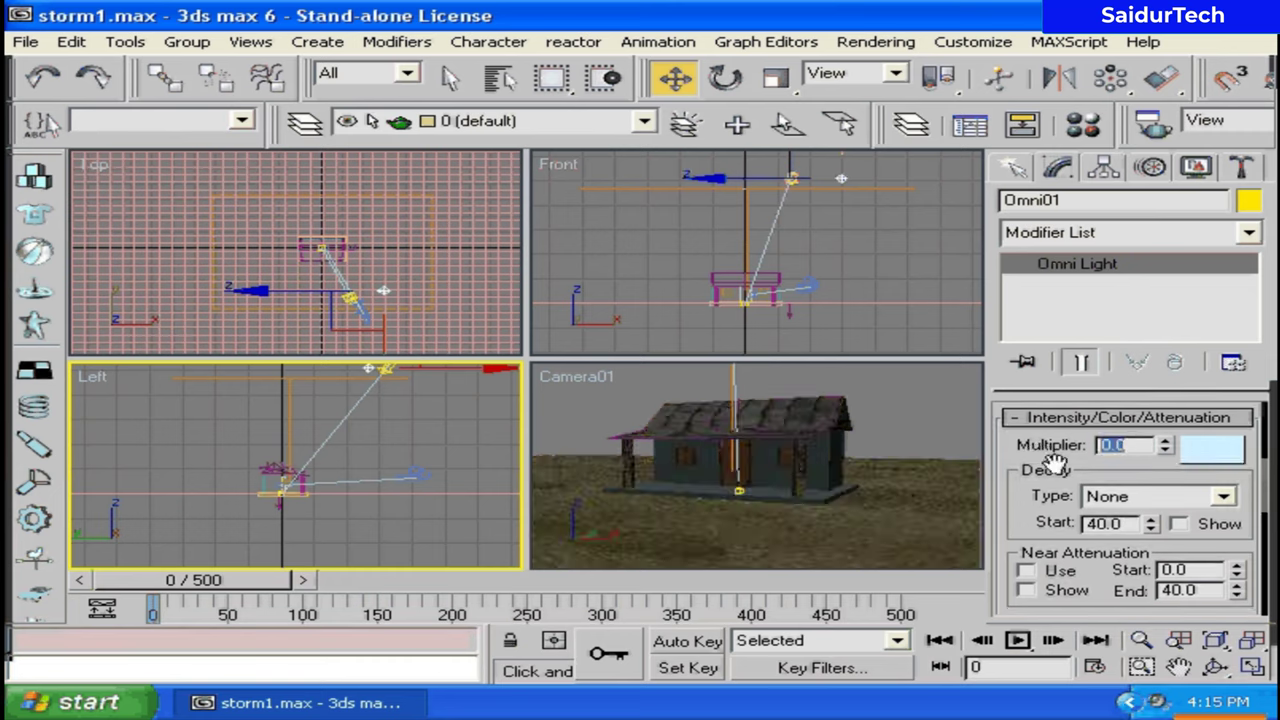
pyautogui.click(1033, 508)
pyautogui.moveTo(1033, 508)
pyautogui.mouseDown()
pyautogui.moveTo(1037, 440)
pyautogui.moveTo(1027, 520)
pyautogui.mouseUp()
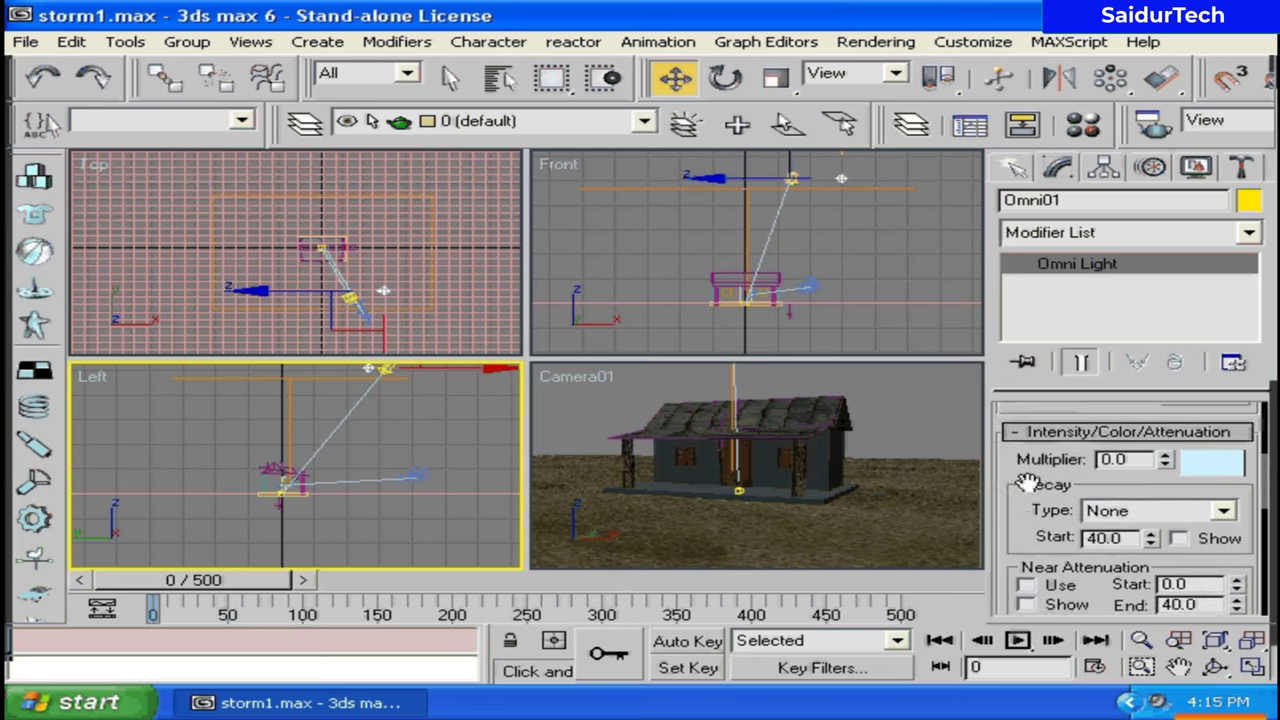
pyautogui.scroll(2, 1027, 482)
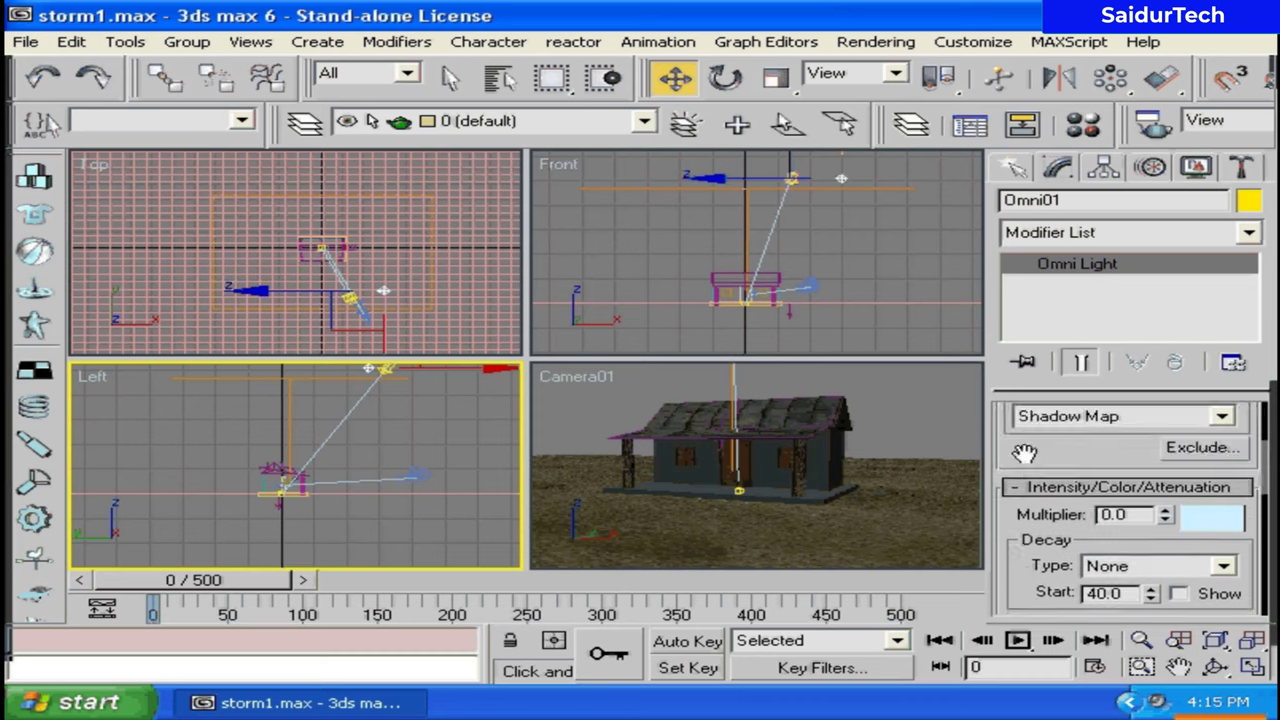
pyautogui.scroll(-1, 1038, 516)
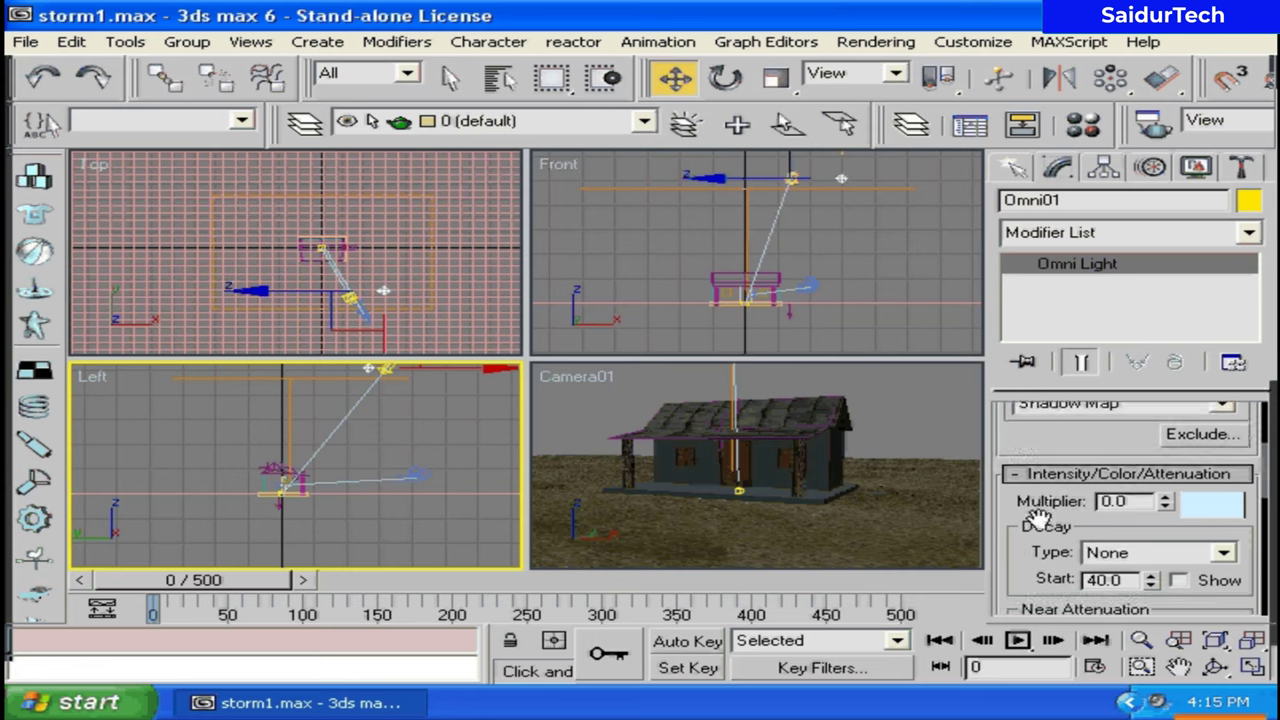
pyautogui.scroll(-5, 1038, 516)
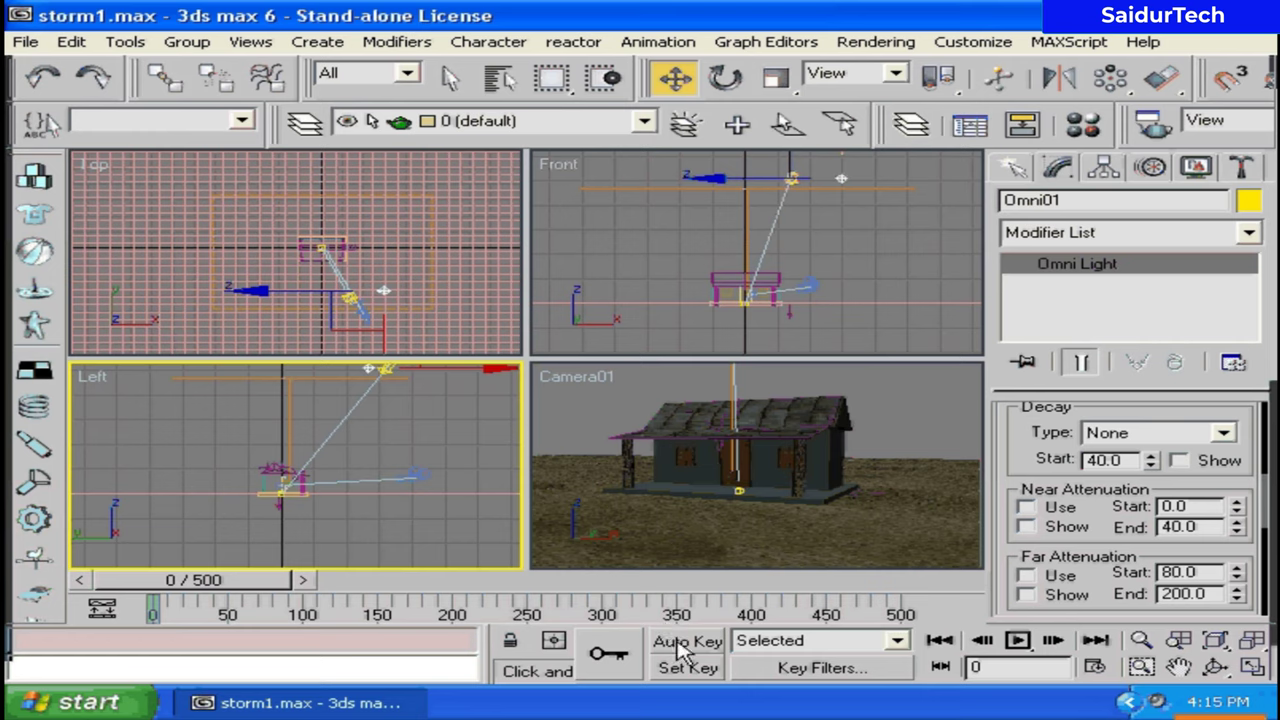
# Step: Turn on Auto Key and advance the time slider to frame 3
pyautogui.click(683, 645)
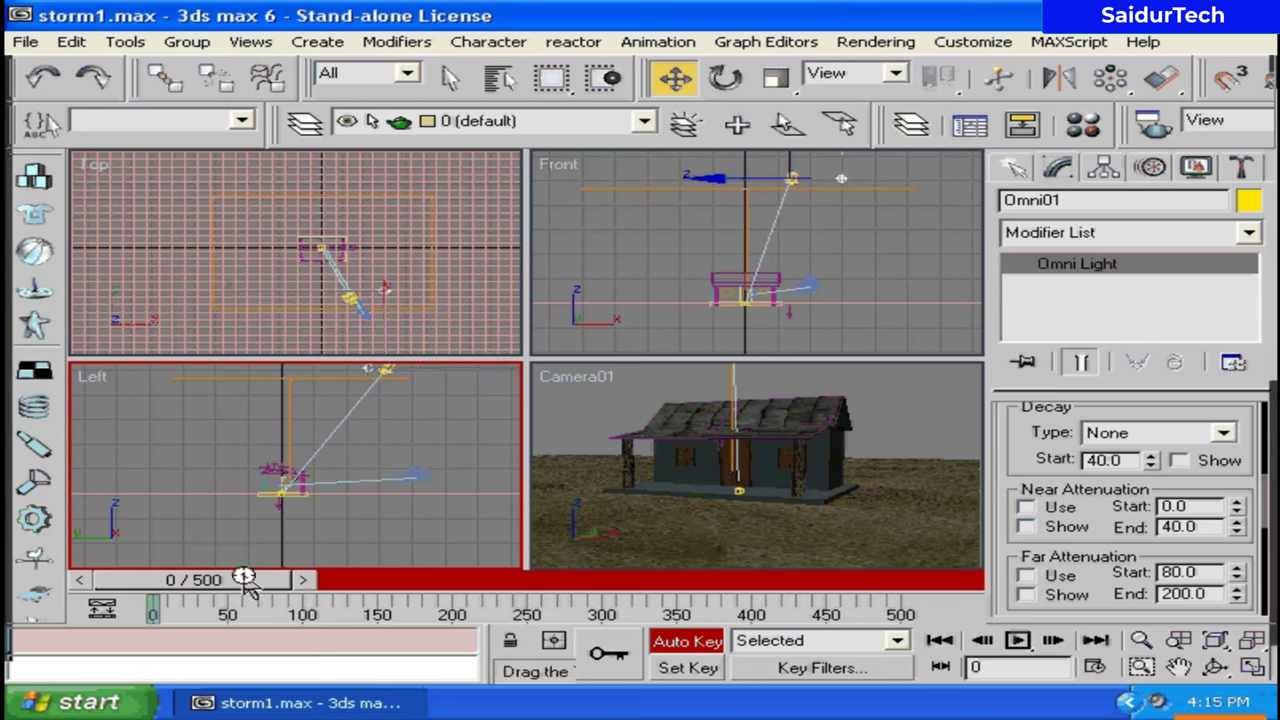
pyautogui.moveTo(244, 578)
pyautogui.mouseDown()
pyautogui.moveTo(253, 584)
pyautogui.moveTo(242, 583)
pyautogui.mouseUp()
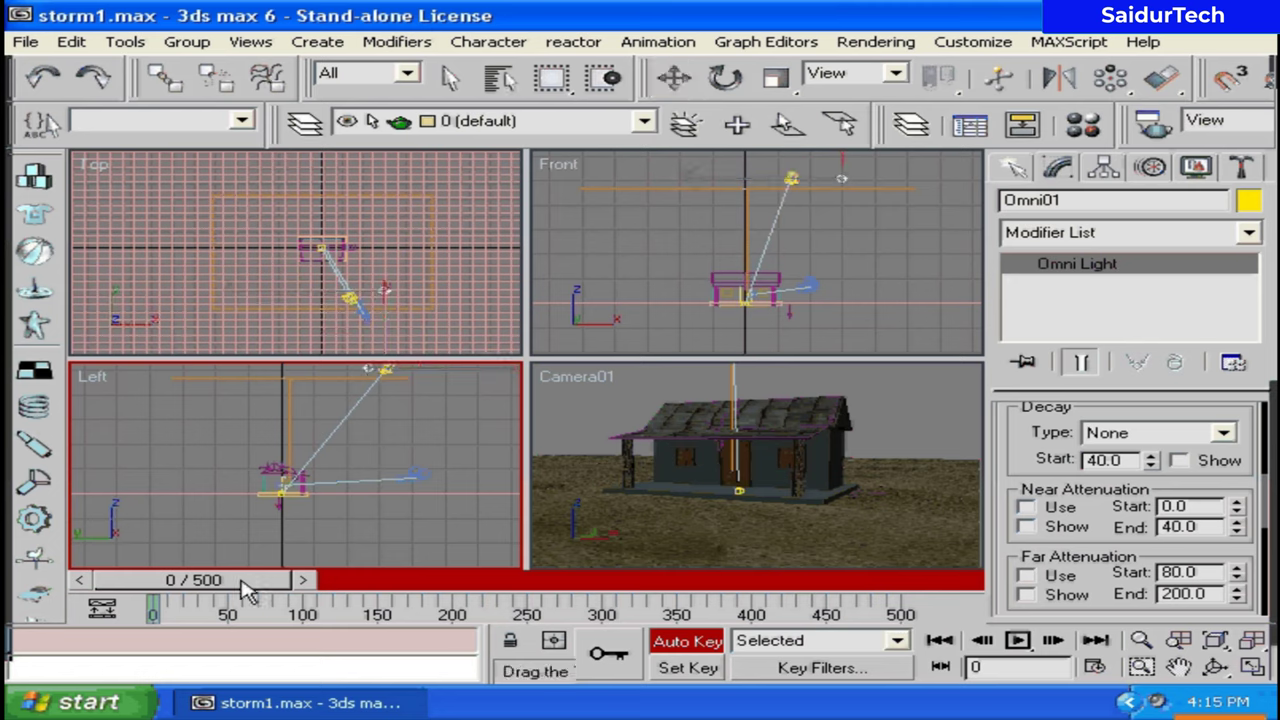
pyautogui.press('w')
pyautogui.click(302, 580)
pyautogui.click(305, 581)
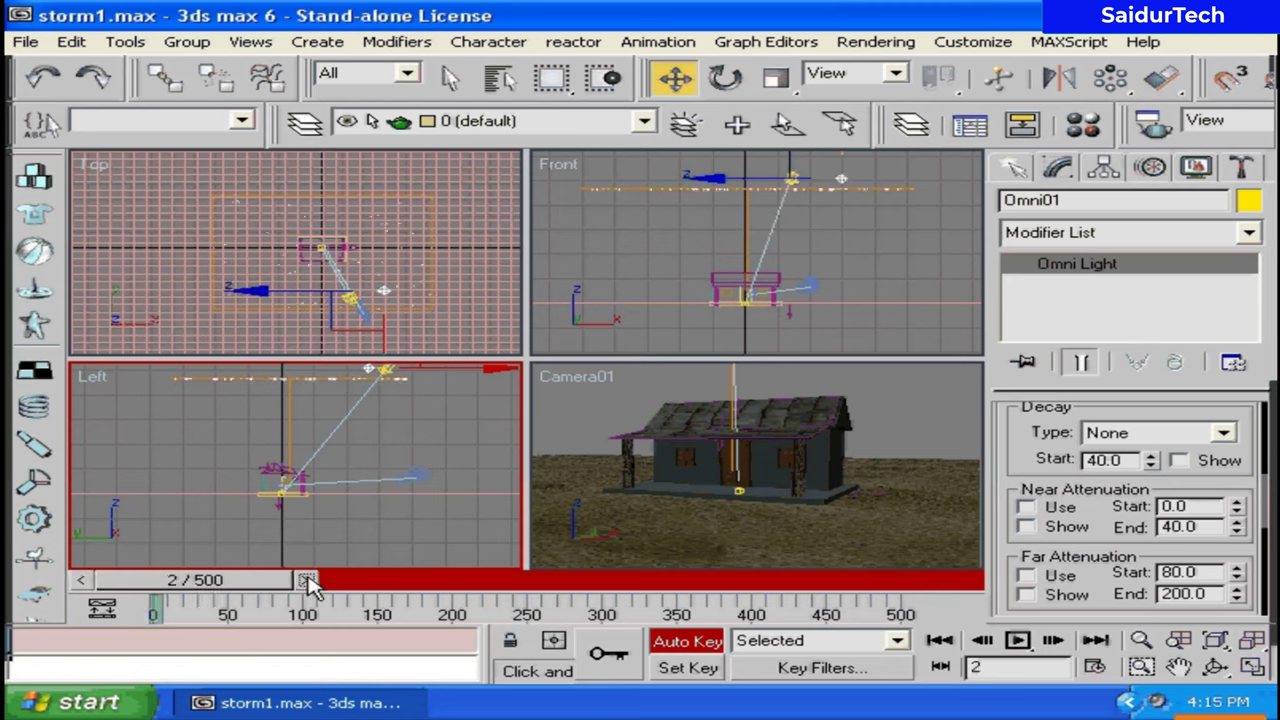
pyautogui.click(307, 582)
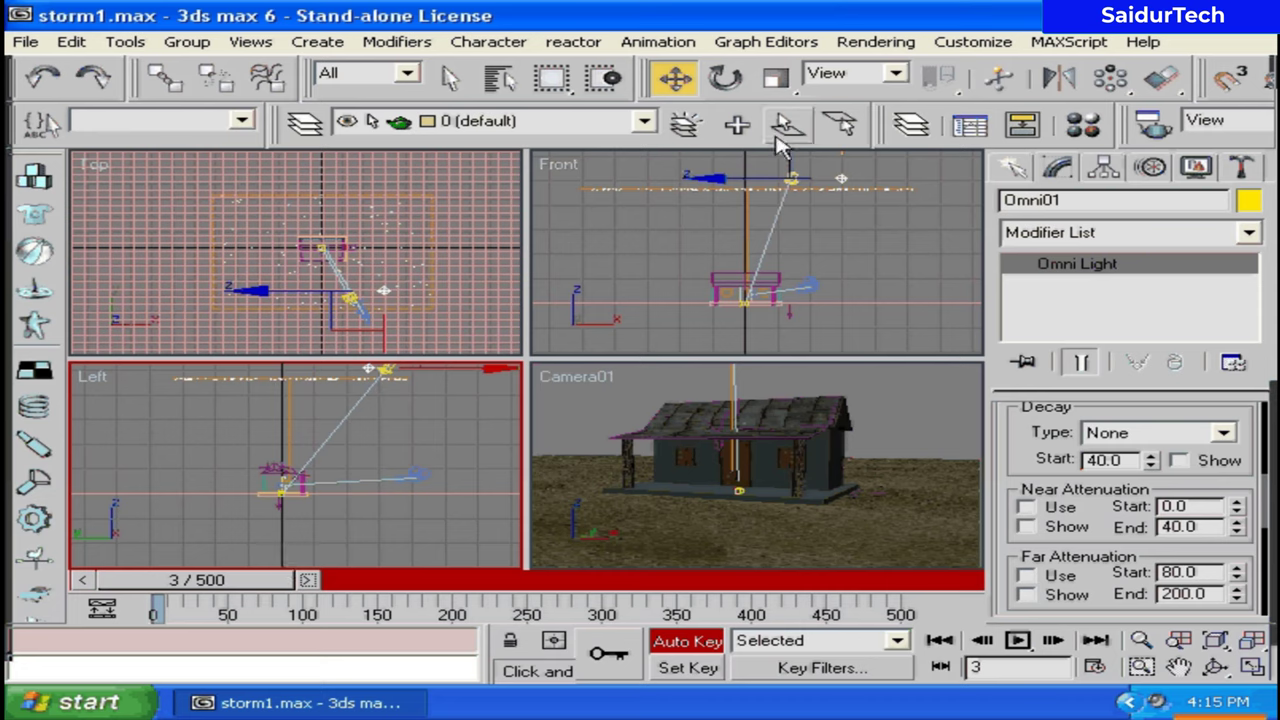
# Step: Key Omni01's multiplier at 0.8 on frame 3
pyautogui.moveTo(1052, 460); pyautogui.dragTo(886, 393)
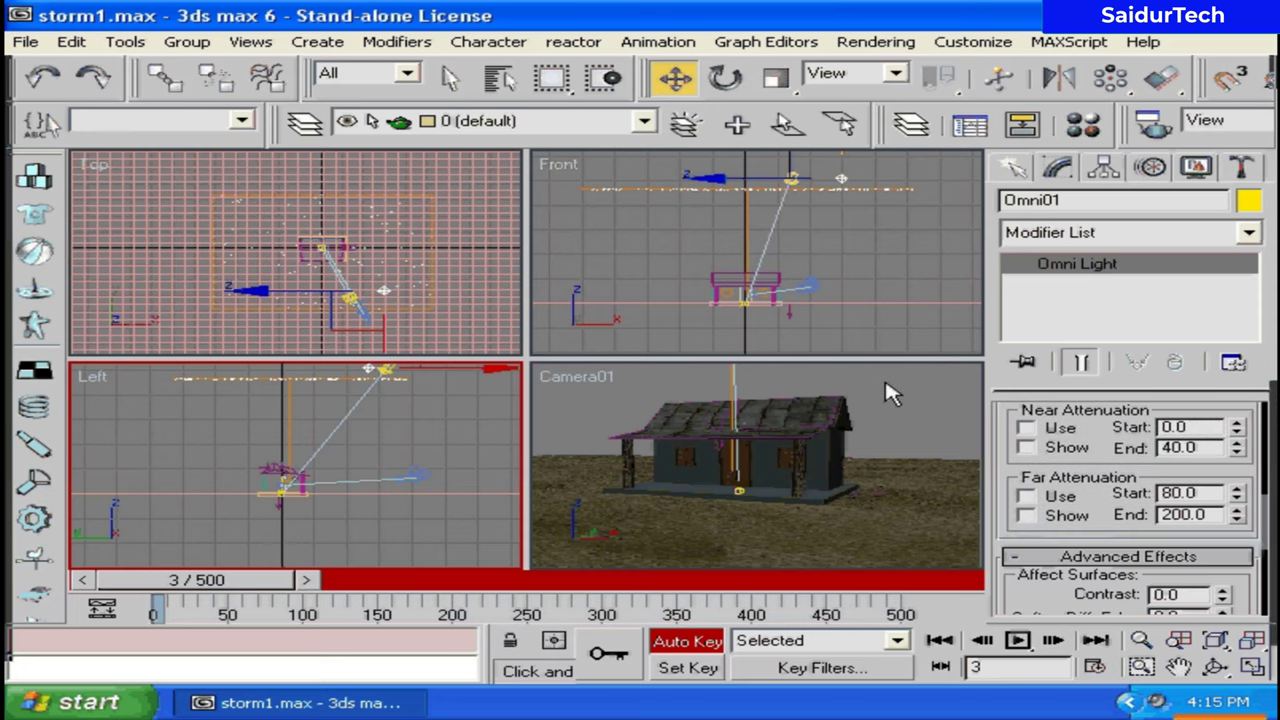
pyautogui.moveTo(1100, 466); pyautogui.dragTo(1100, 410)
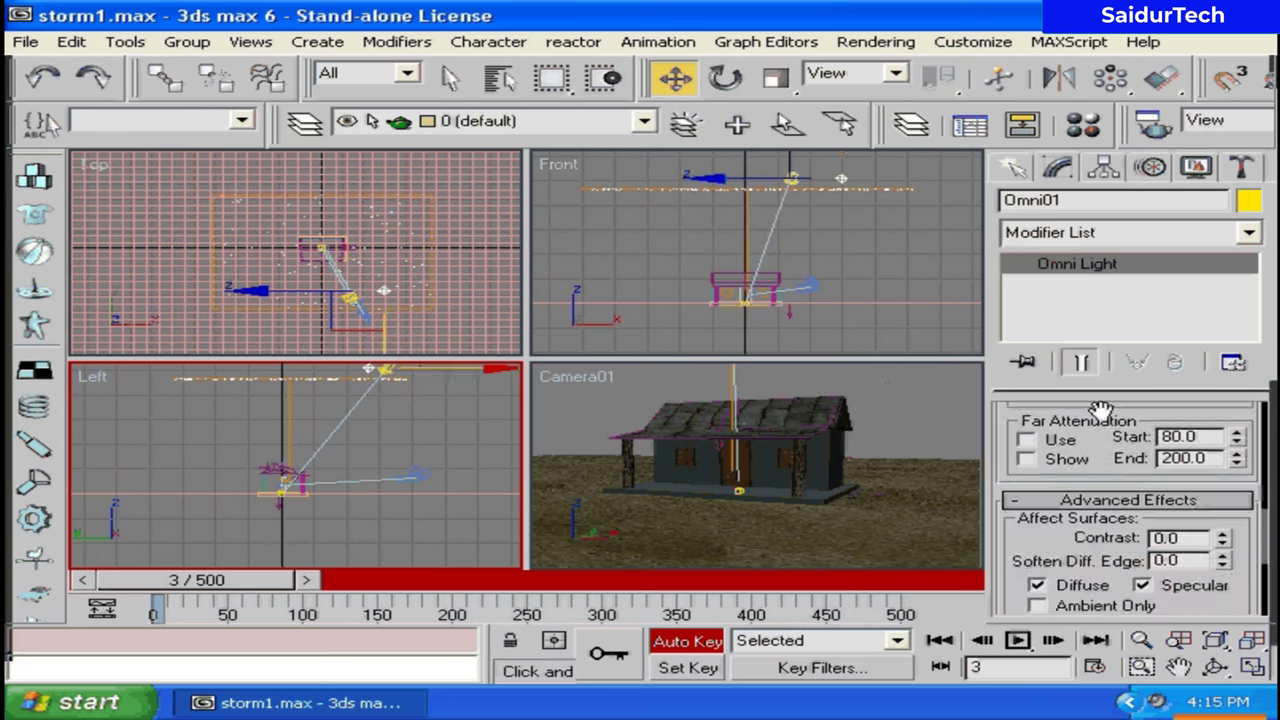
pyautogui.scroll(-2, 1047, 490)
pyautogui.moveTo(1047, 490)
pyautogui.mouseDown()
pyautogui.moveTo(1050, 445)
pyautogui.moveTo(1060, 662)
pyautogui.mouseUp()
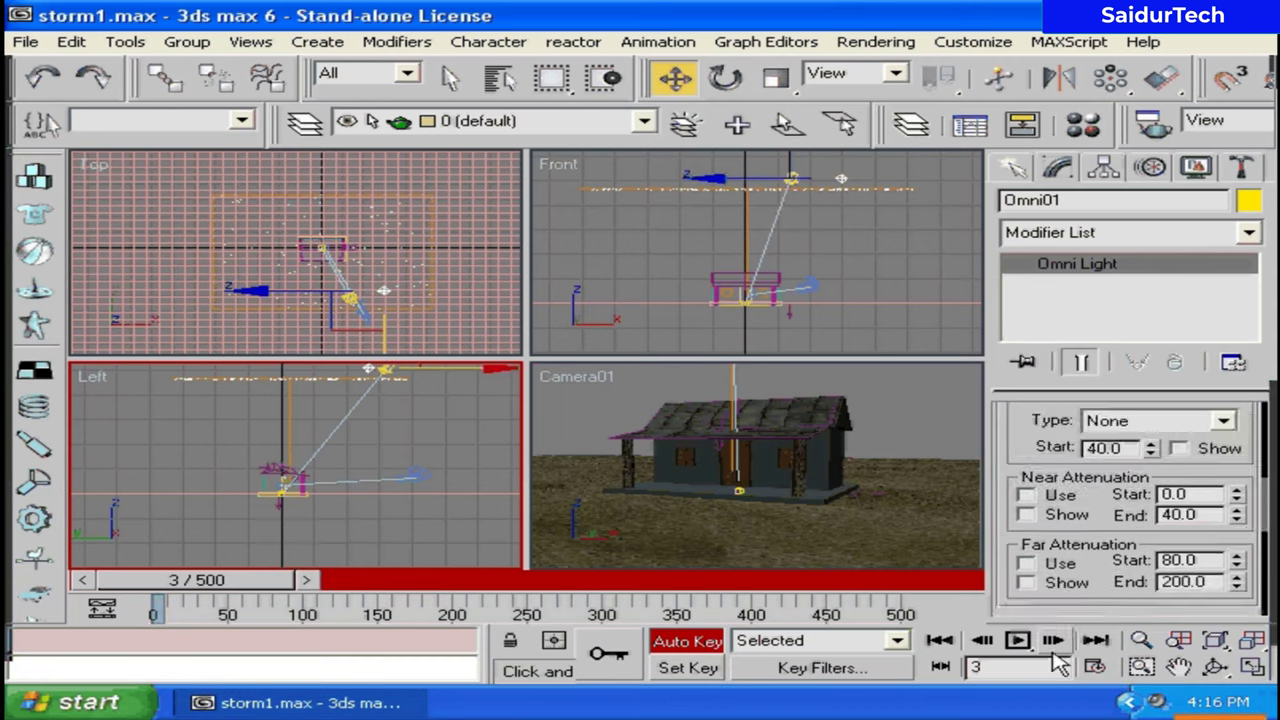
pyautogui.moveTo(1040, 452); pyautogui.dragTo(1040, 585)
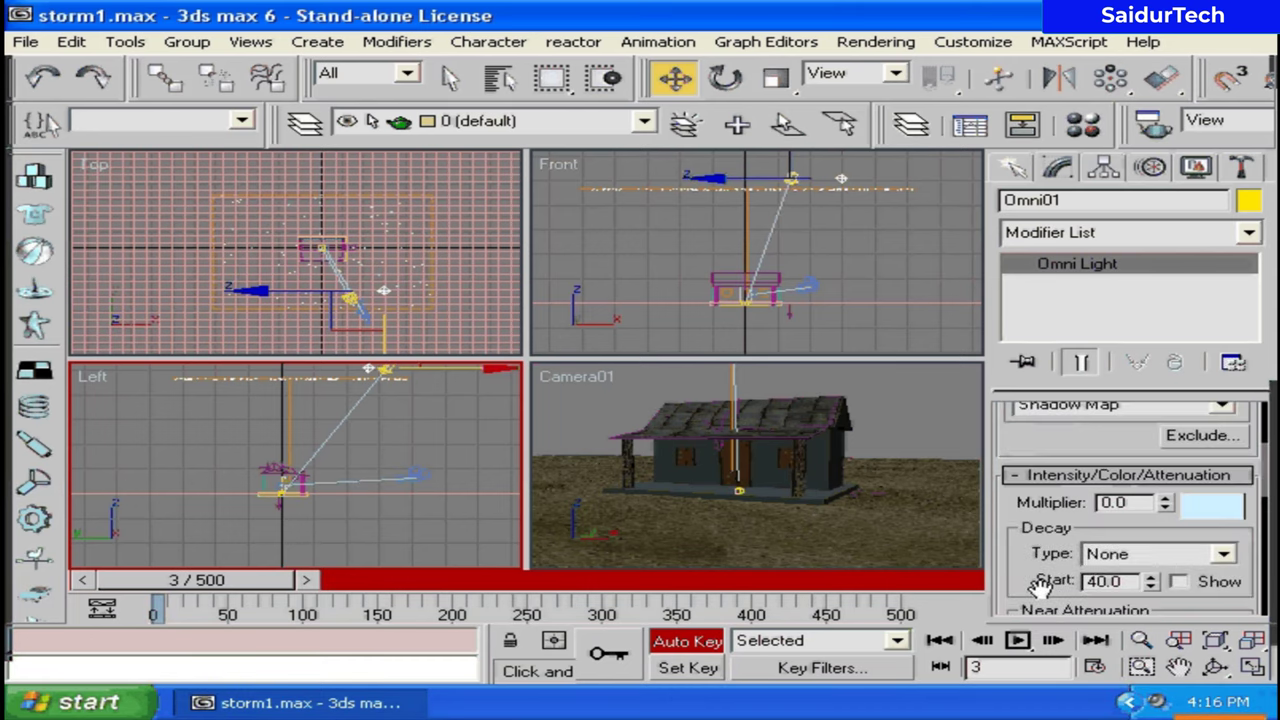
pyautogui.doubleClick(1133, 506)
pyautogui.write('0')
pyautogui.write('.8')
pyautogui.press('Return')
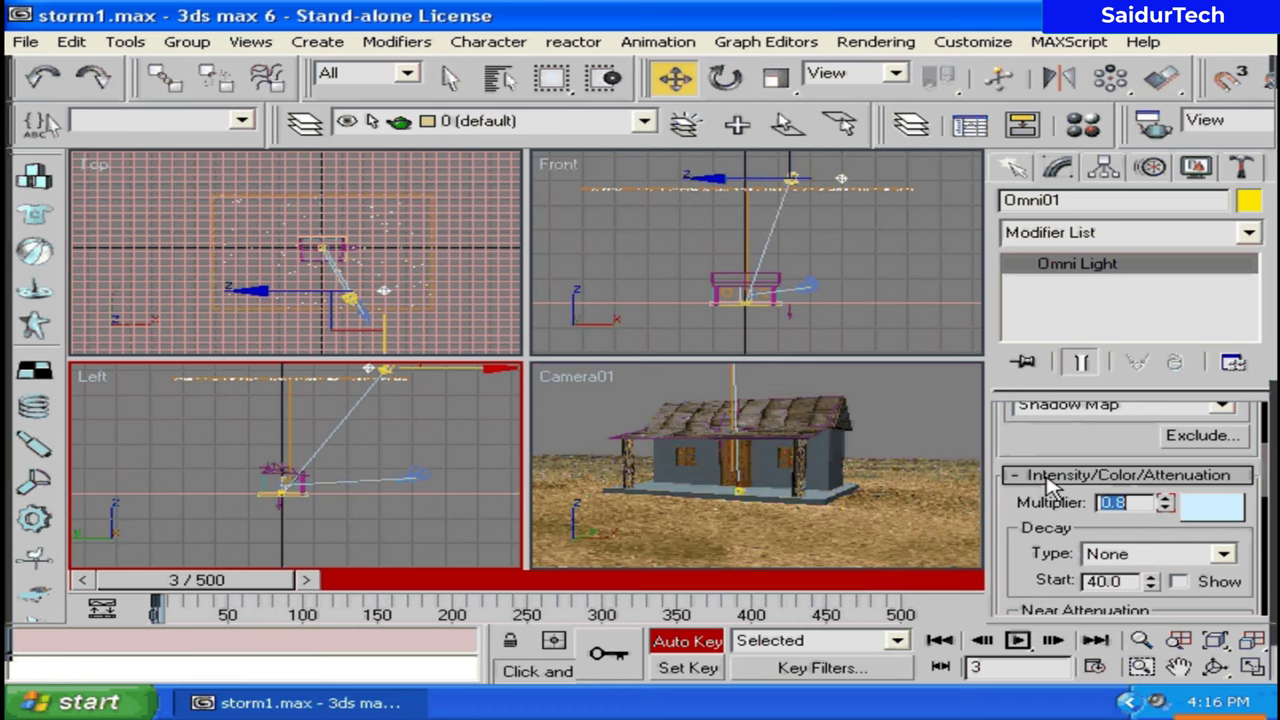
pyautogui.click(1043, 515)
# Step: Key Omni01's multiplier at 0.2 on frame 6
pyautogui.click(310, 583)
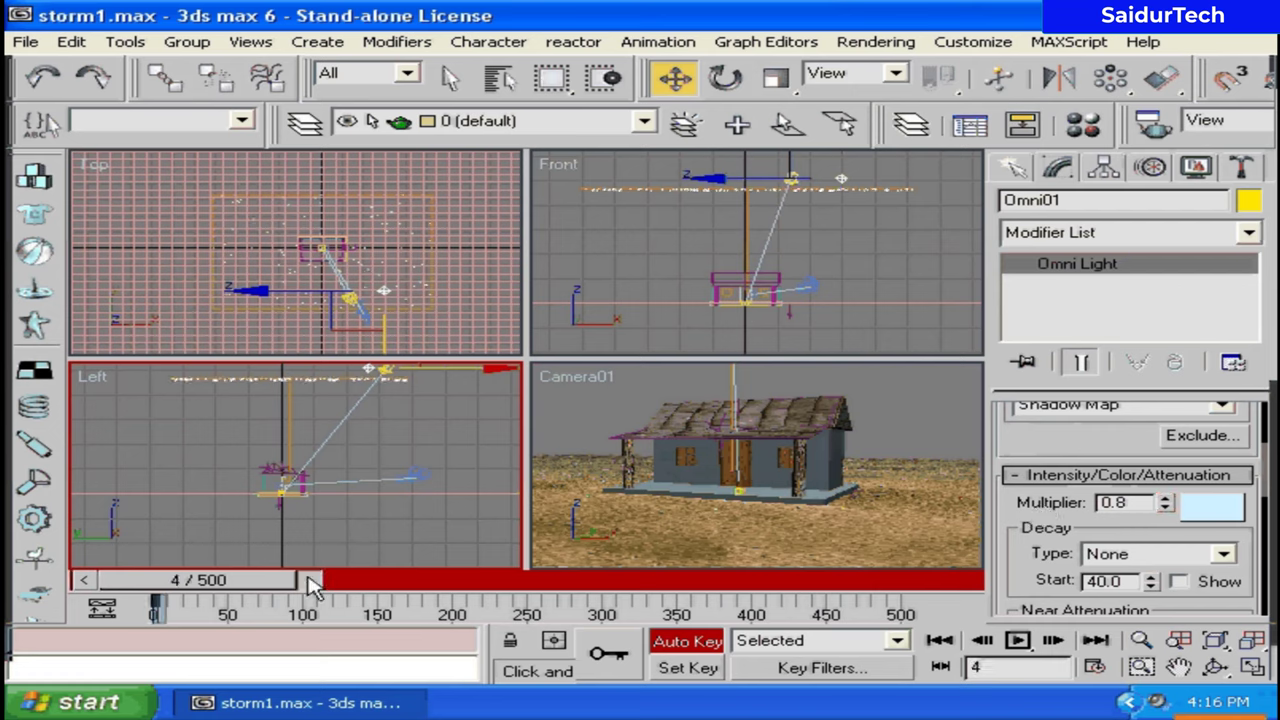
pyautogui.doubleClick(310, 583)
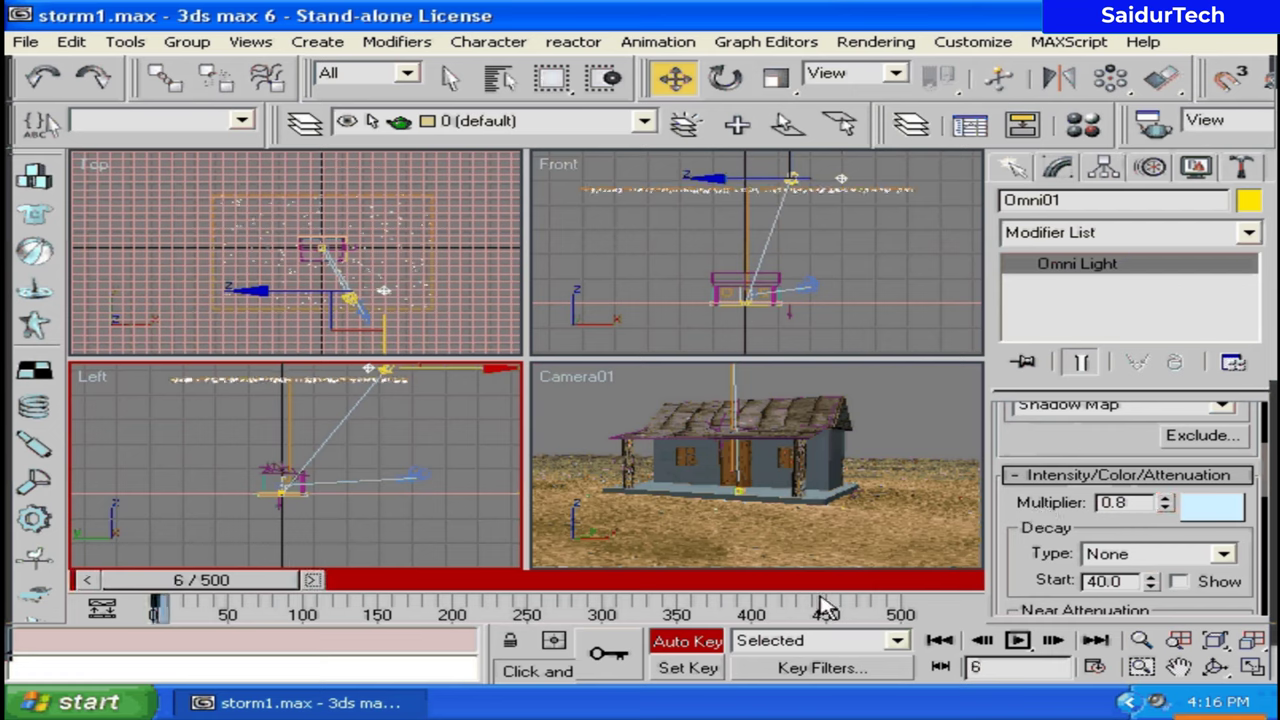
pyautogui.click(1145, 502)
pyautogui.press('BackSpace')
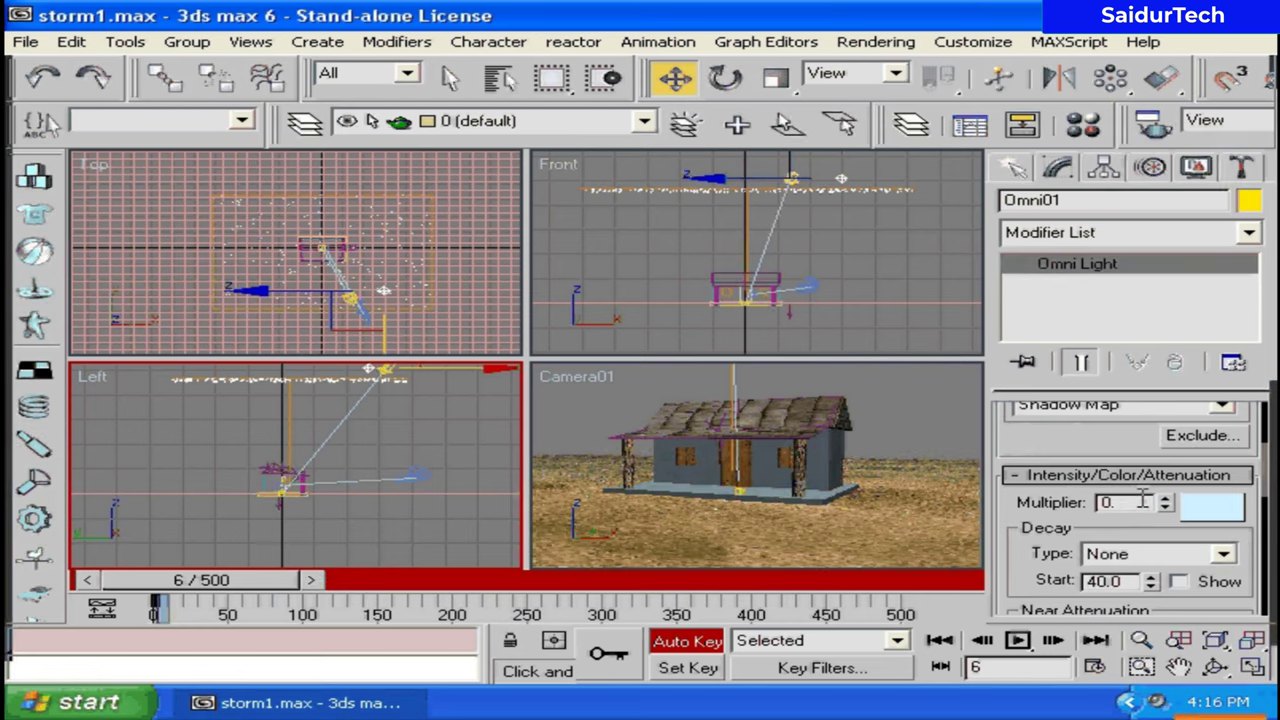
pyautogui.write('2')
pyautogui.press('Return')
pyautogui.click(217, 630)
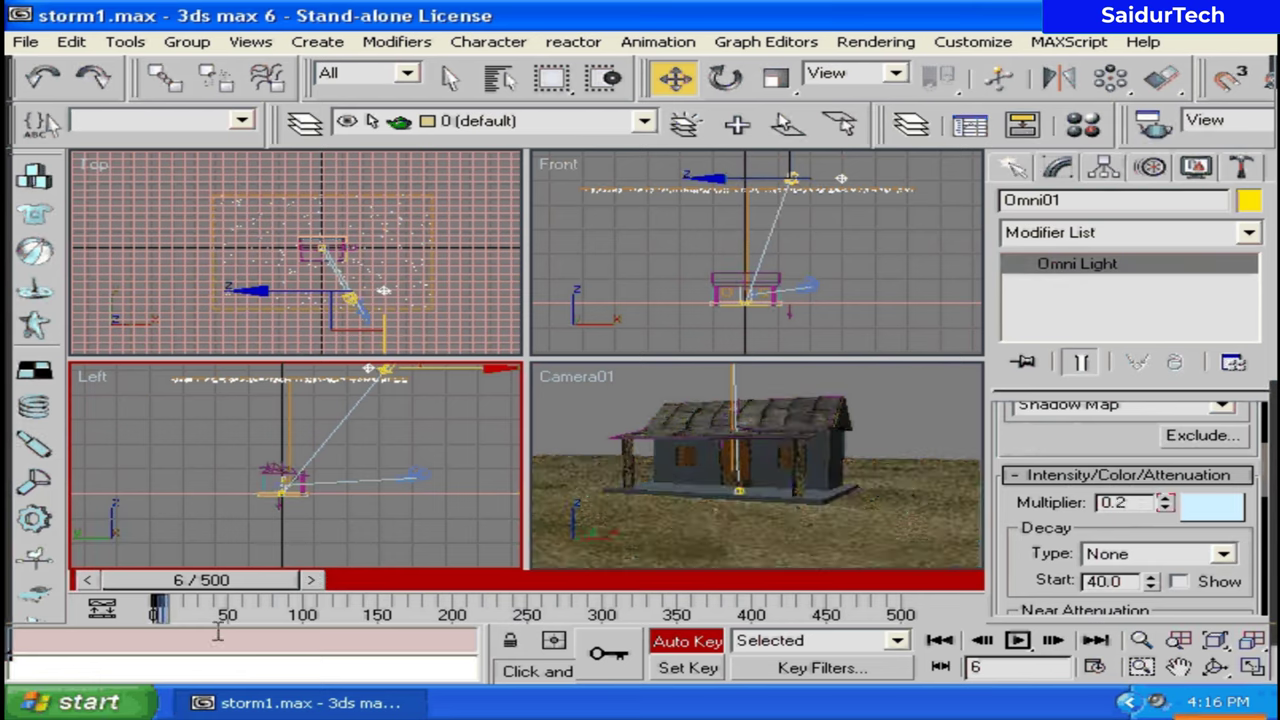
# Step: Key a 1.5 flash multiplier on frame 8
pyautogui.doubleClick(313, 580)
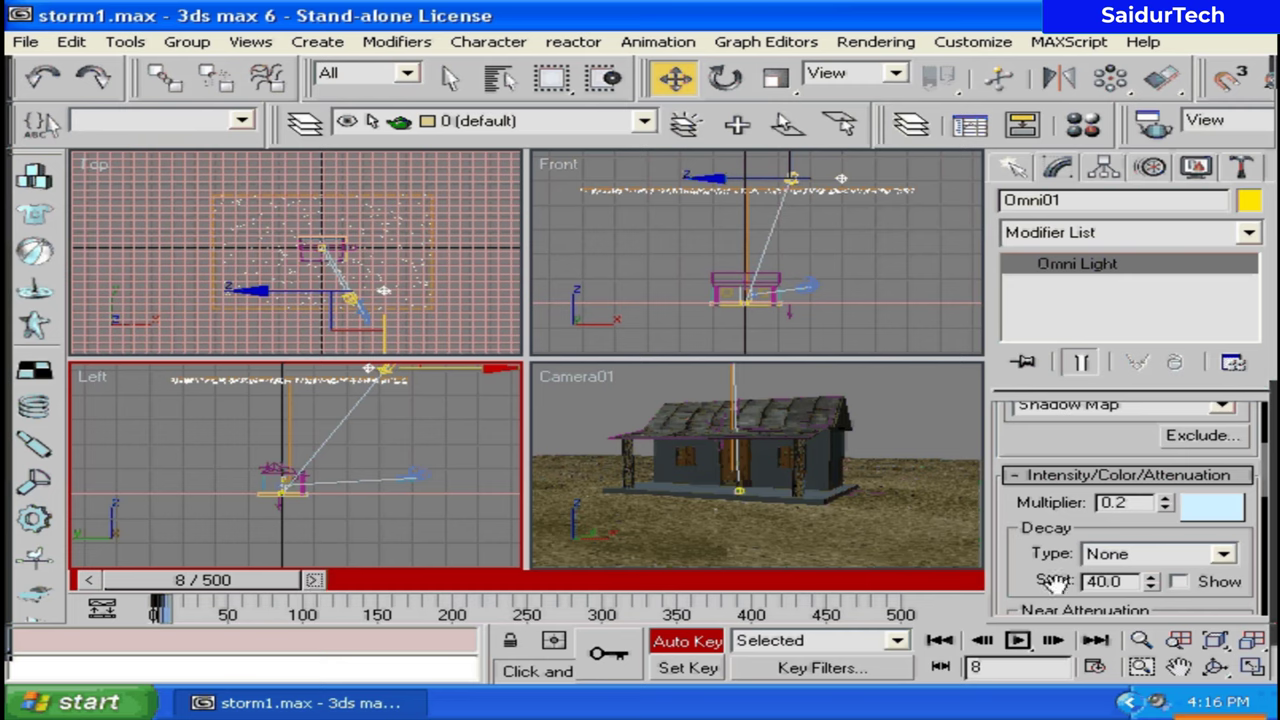
pyautogui.scroll(1, 1055, 583)
pyautogui.press('BackSpace')
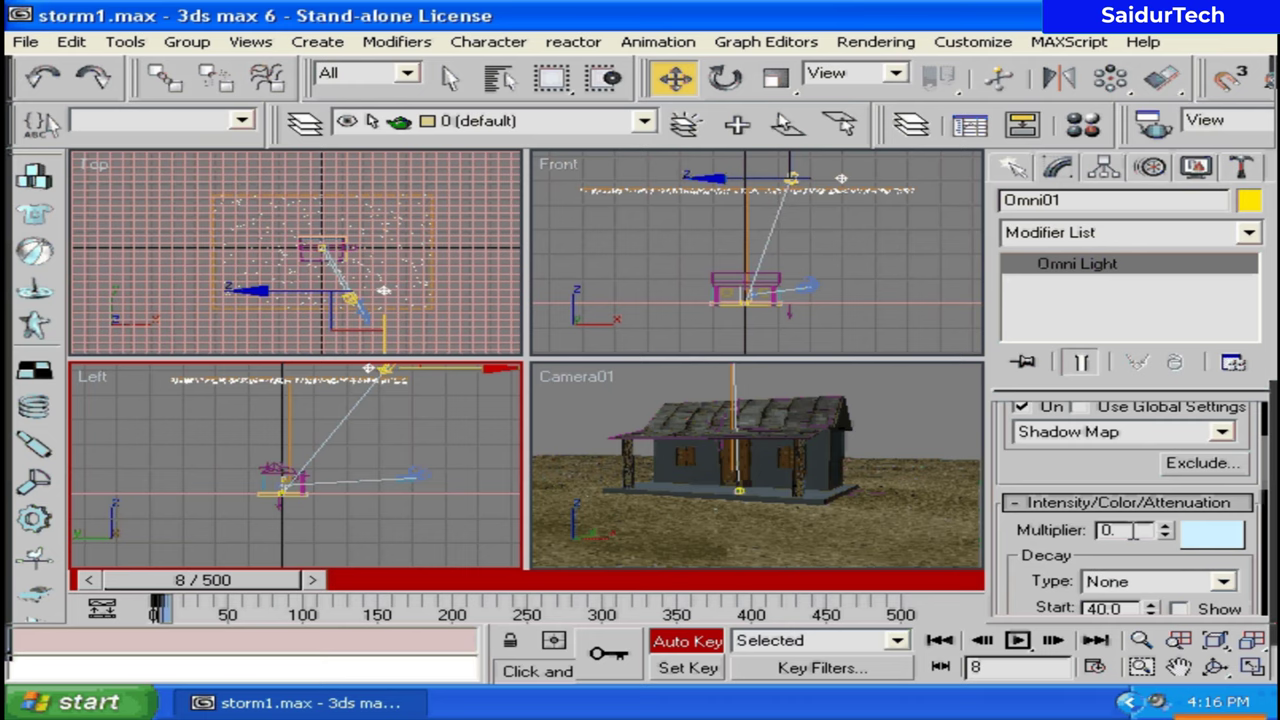
pyautogui.press('BackSpace')
pyautogui.press('BackSpace')
pyautogui.write('1.')
pyautogui.write('5')
pyautogui.press('Return')
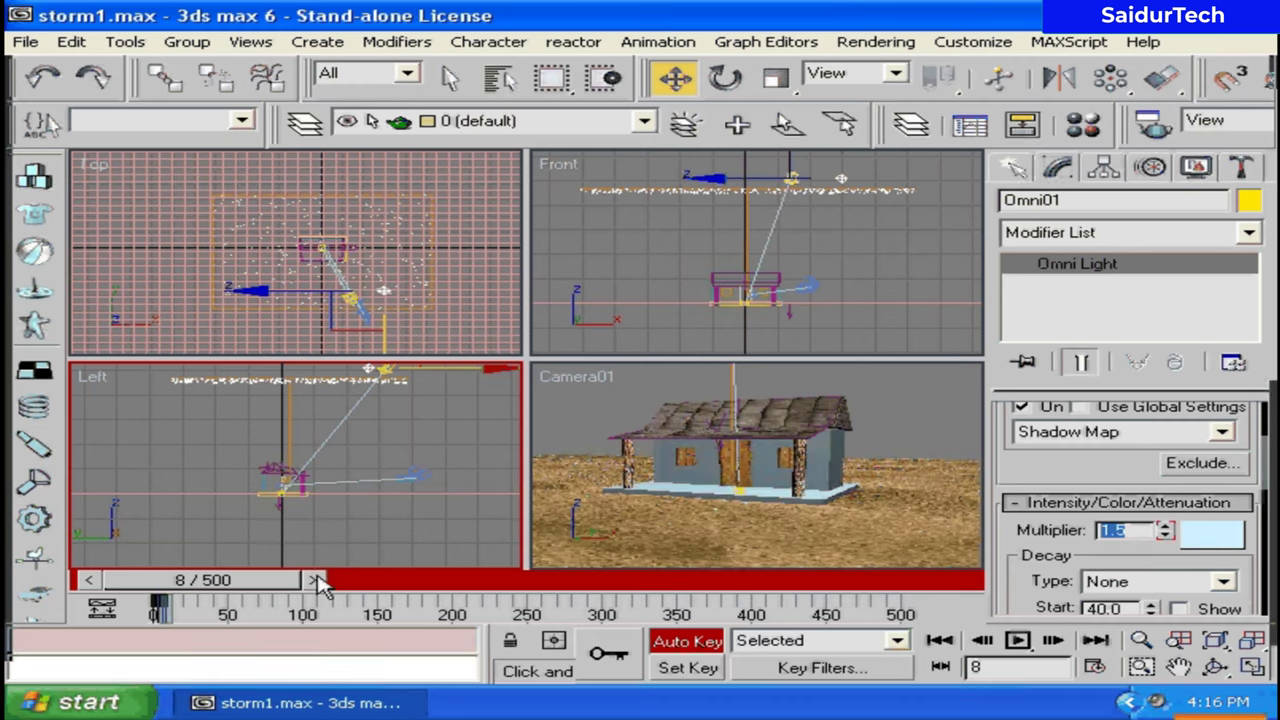
# Step: Black out the light with a 0.0 multiplier at frame 11, then move to frame 16
pyautogui.doubleClick(316, 580)
pyautogui.click(318, 580)
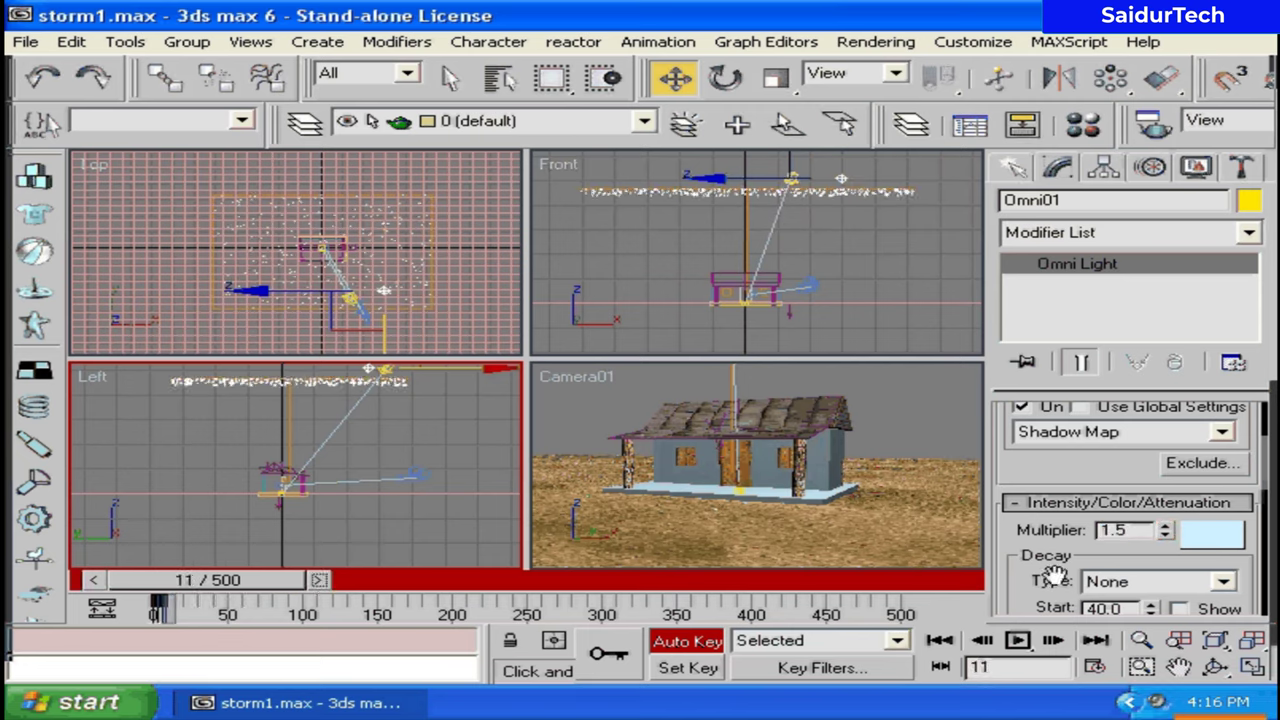
pyautogui.write('0')
pyautogui.press('Return')
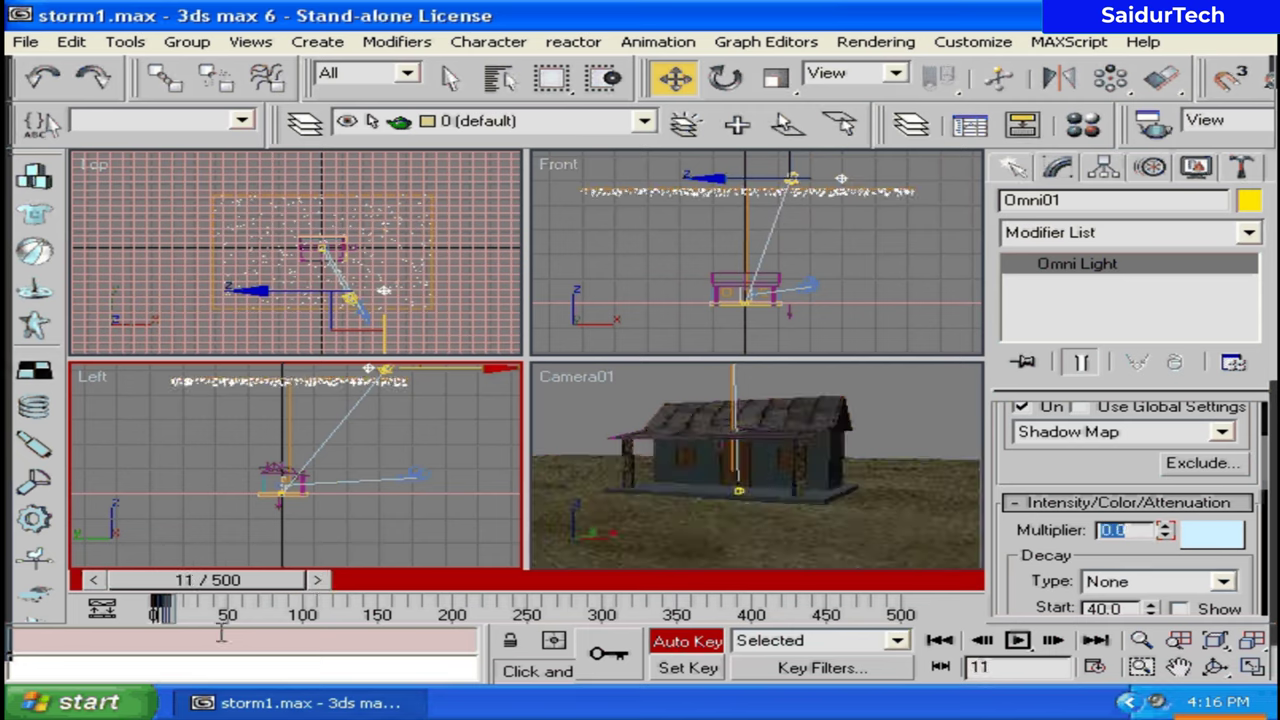
pyautogui.click(320, 580)
pyautogui.click(320, 580)
pyautogui.click(320, 580)
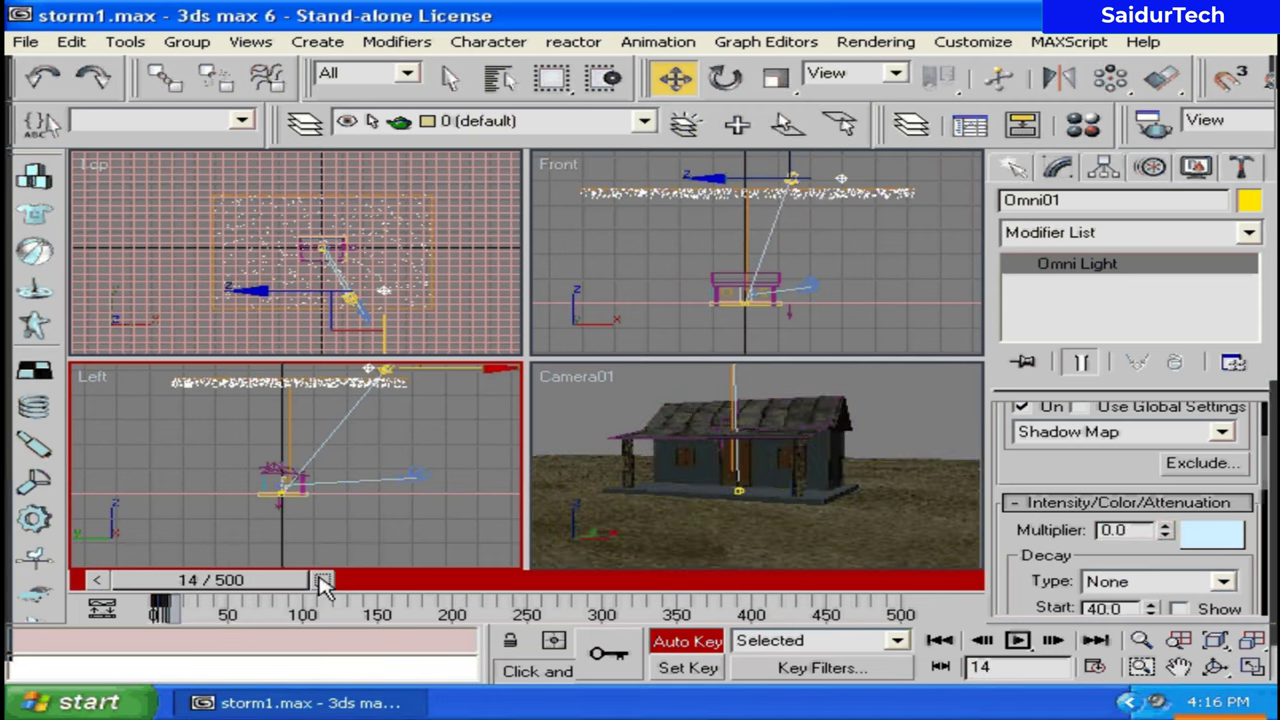
pyautogui.click(322, 580)
pyautogui.click(322, 580)
pyautogui.doubleClick(1115, 530)
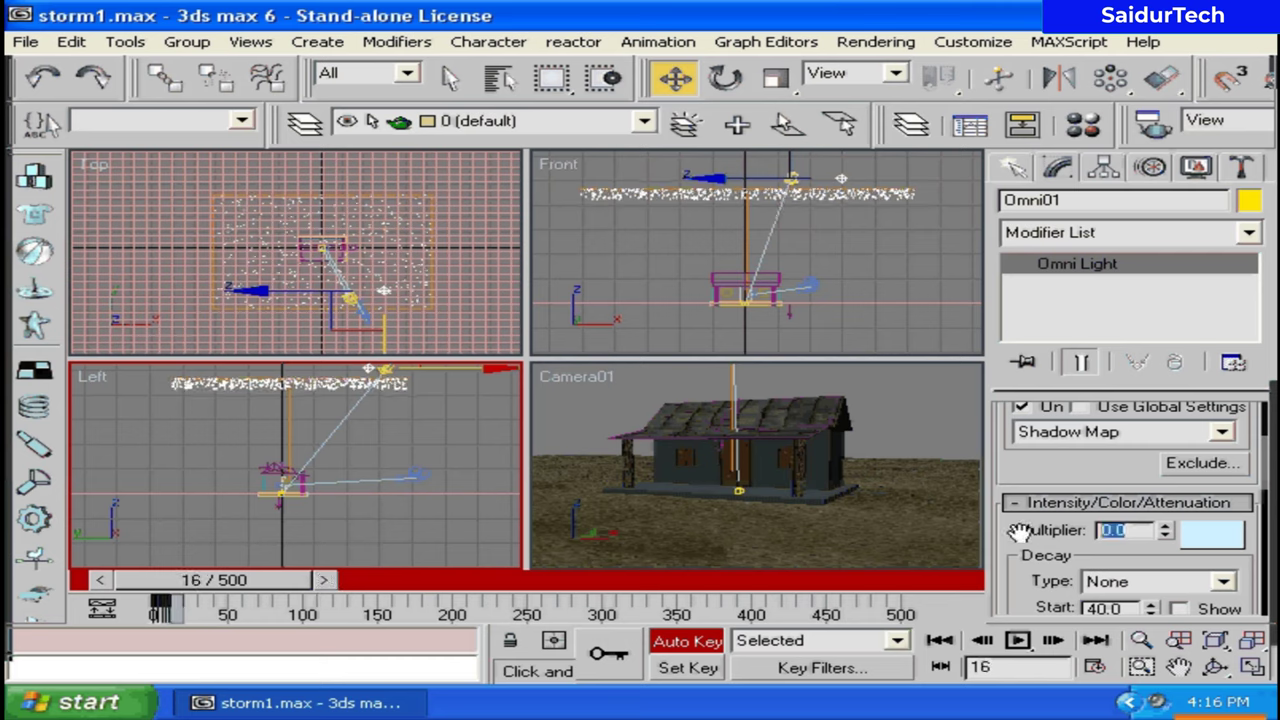
# Step: Key Omni01's multiplier at 1.0 on frame 16 and 0.9 on frame 18
pyautogui.write('0.')
pyautogui.press('BackSpace')
pyautogui.press('BackSpace')
pyautogui.write('1')
pyautogui.press('Return')
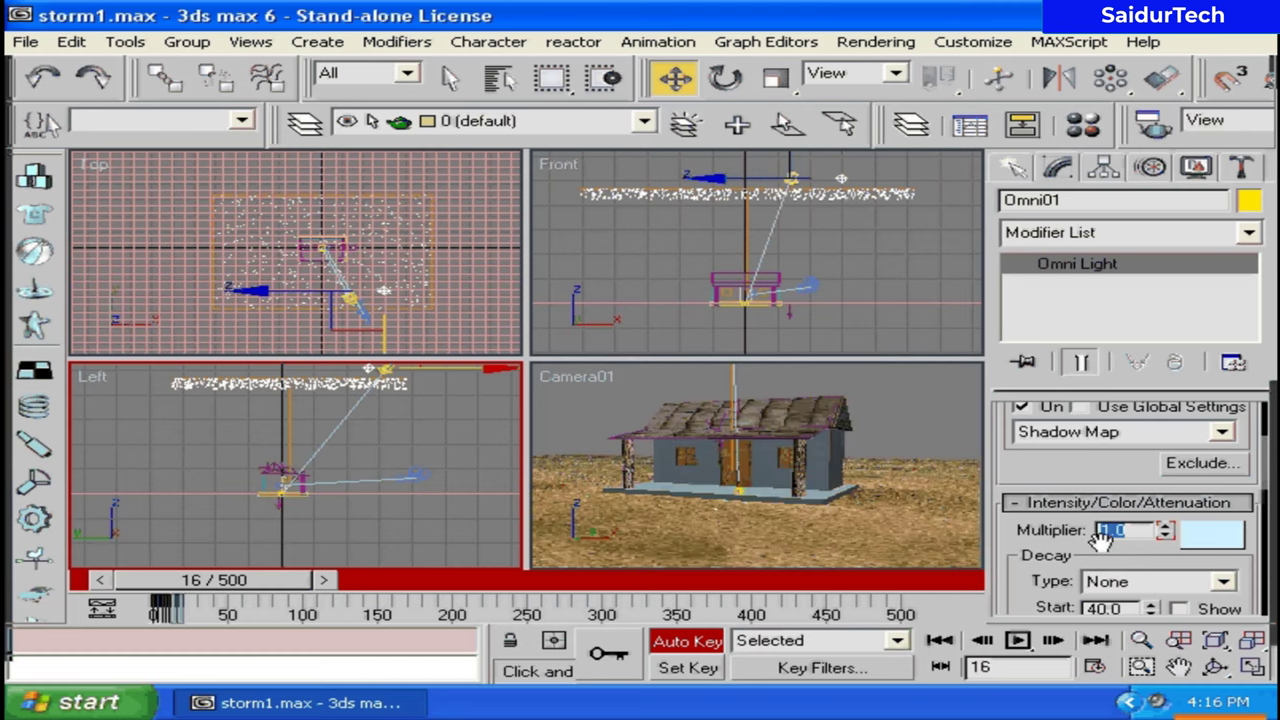
pyautogui.doubleClick(325, 581)
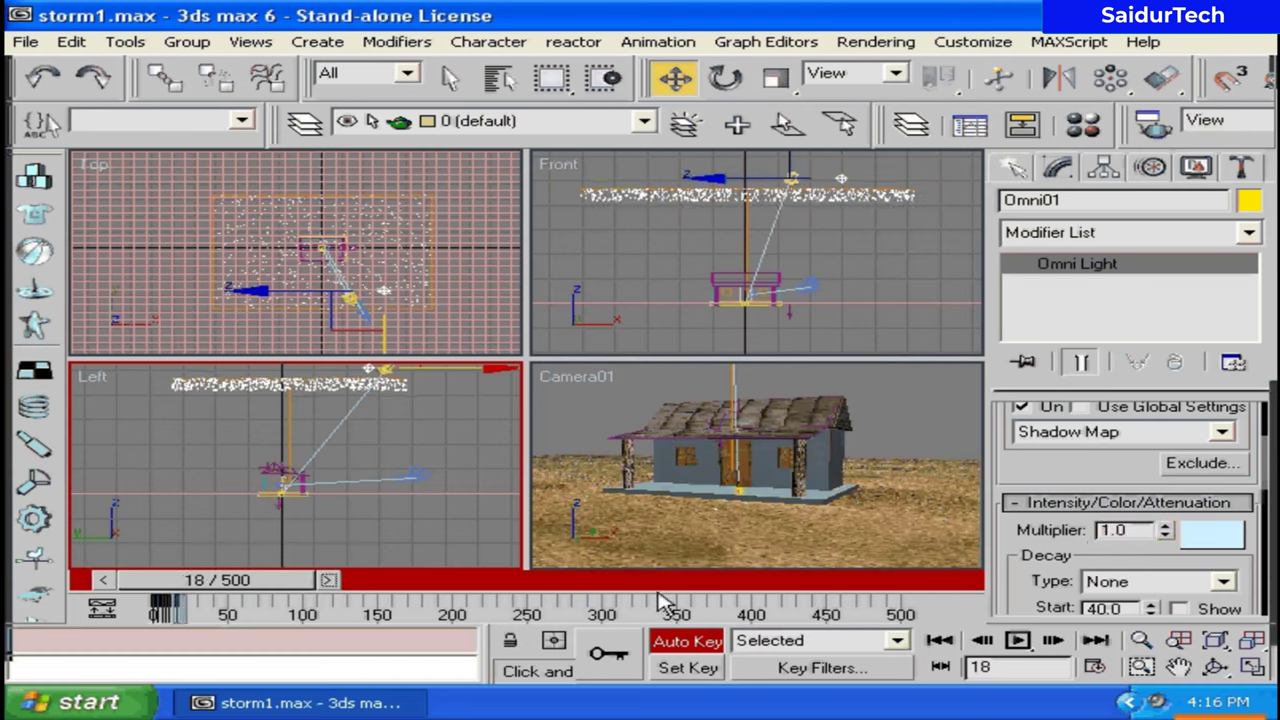
pyautogui.doubleClick(1140, 531)
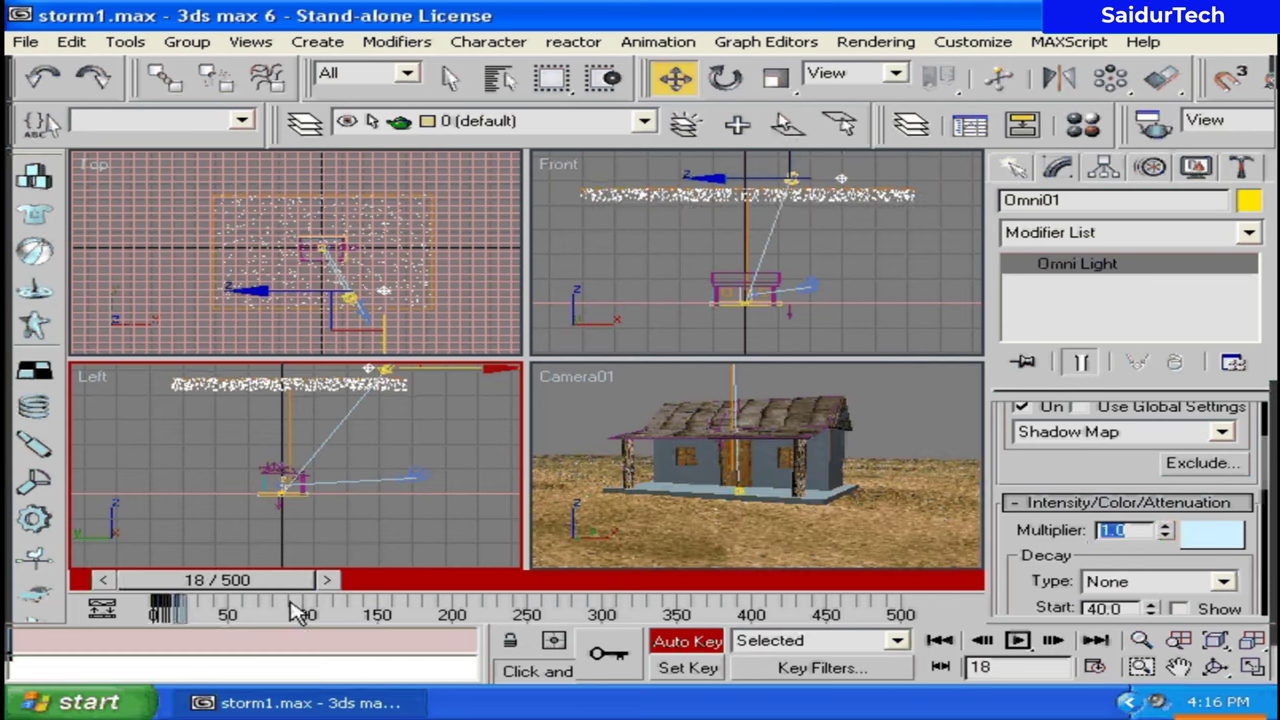
pyautogui.write('0')
pyautogui.press('Return')
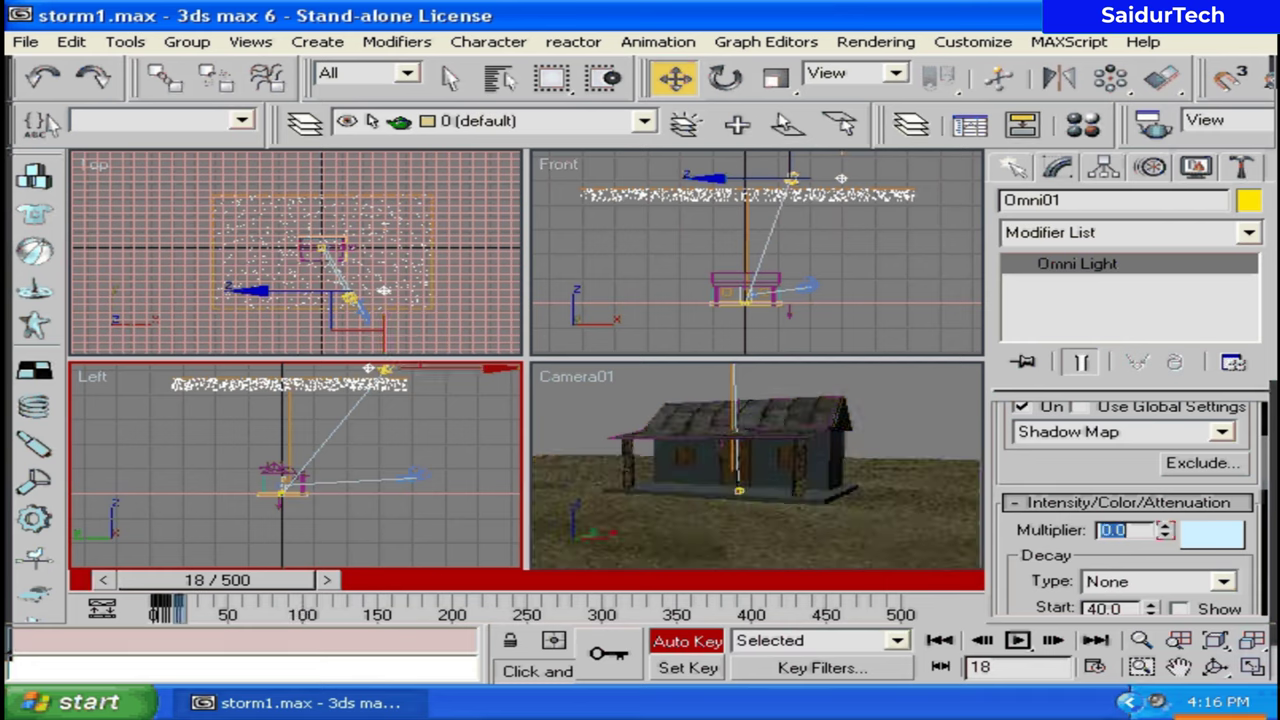
pyautogui.write('0.9')
pyautogui.press('Return')
# Step: Key the multiplier at 0.5 on frame 22 and 0.0 on frame 26
pyautogui.click(327, 581)
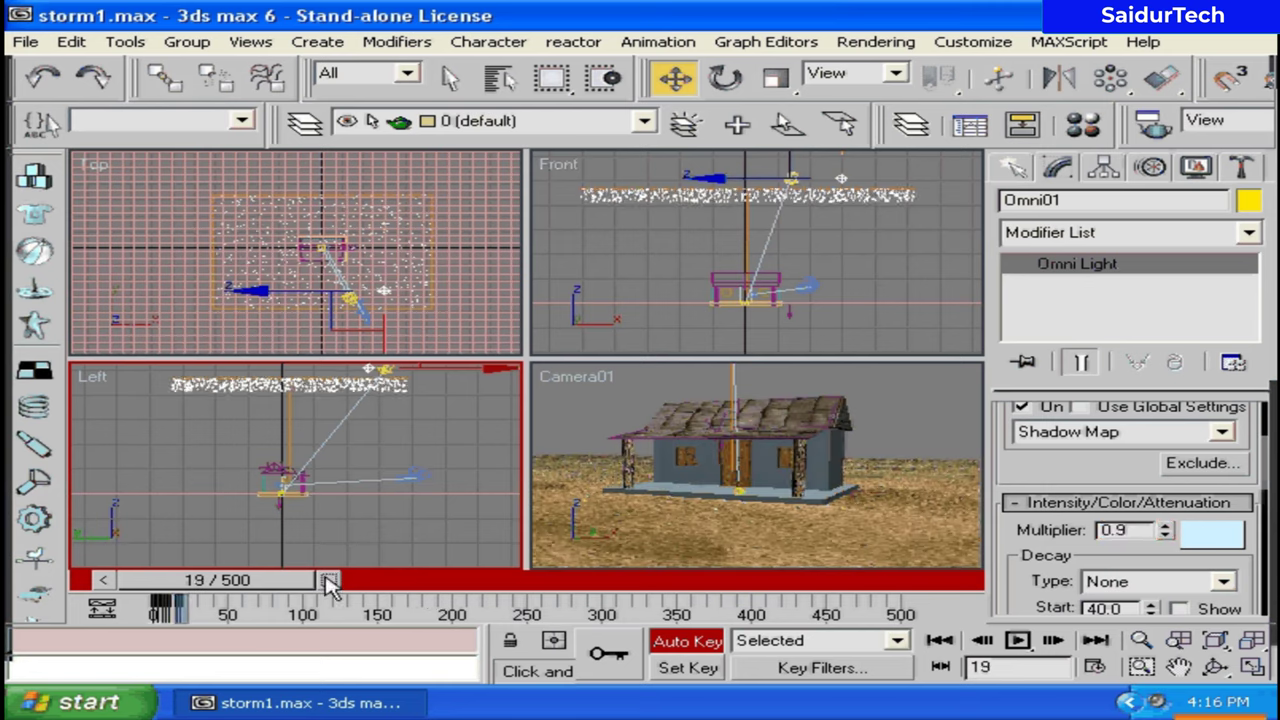
pyautogui.doubleClick(330, 582)
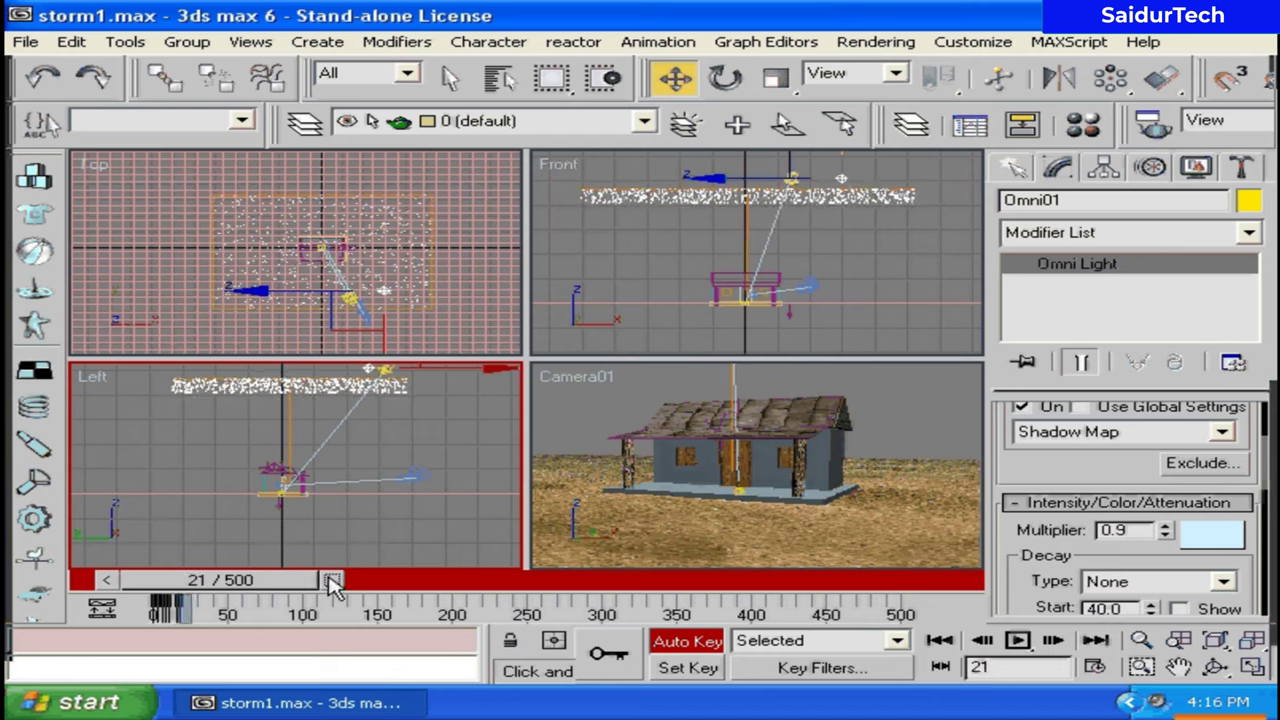
pyautogui.click(331, 581)
pyautogui.doubleClick(1105, 530)
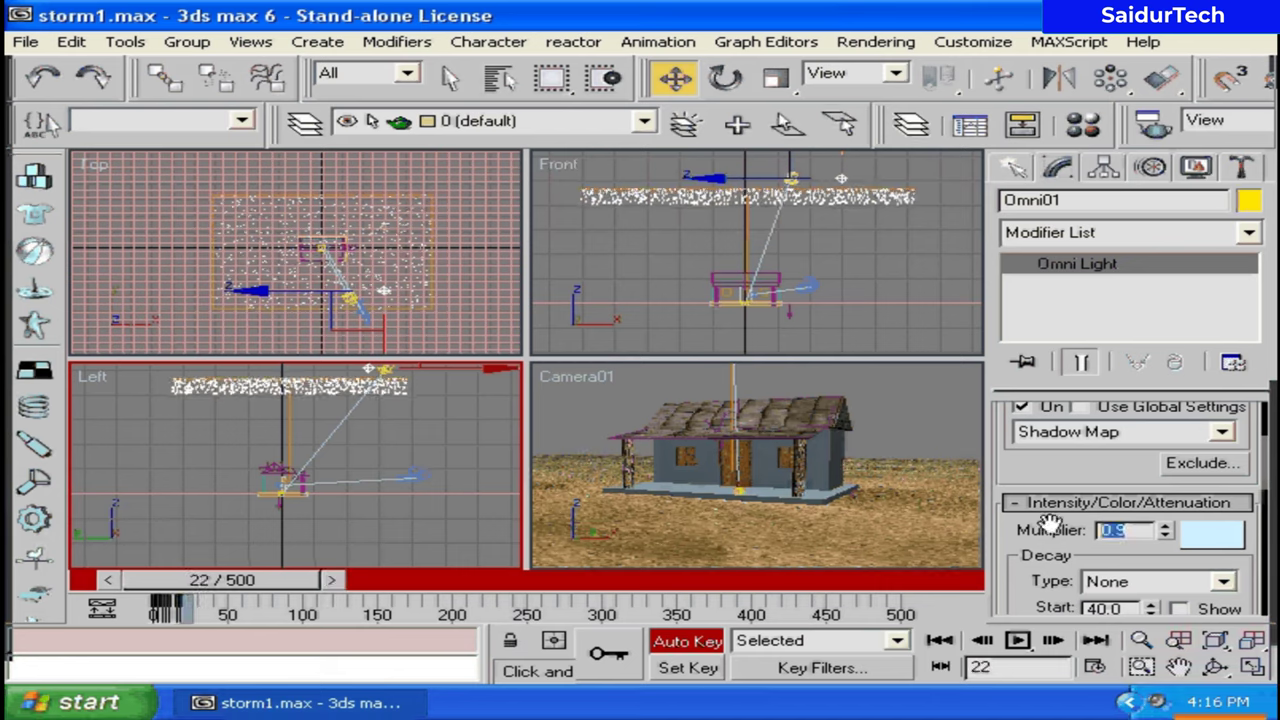
pyautogui.write('0.')
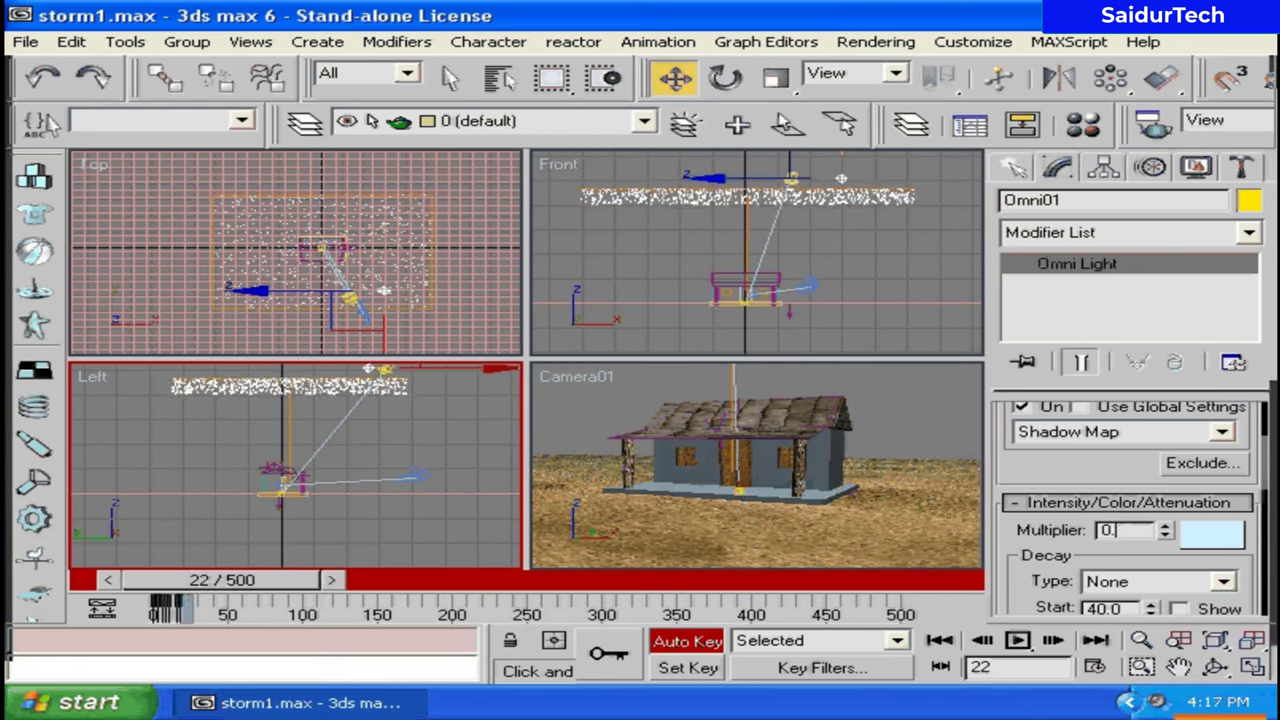
pyautogui.write('5')
pyautogui.press('Return')
pyautogui.click(334, 580)
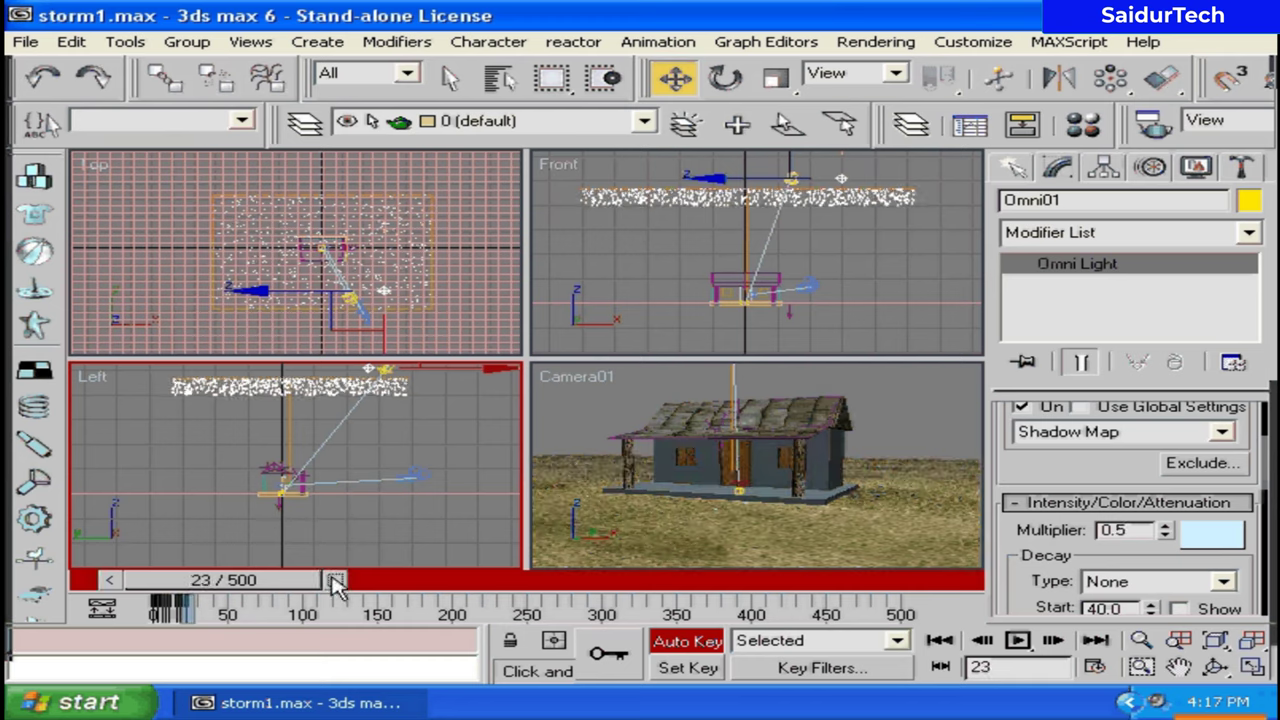
pyautogui.click(335, 580)
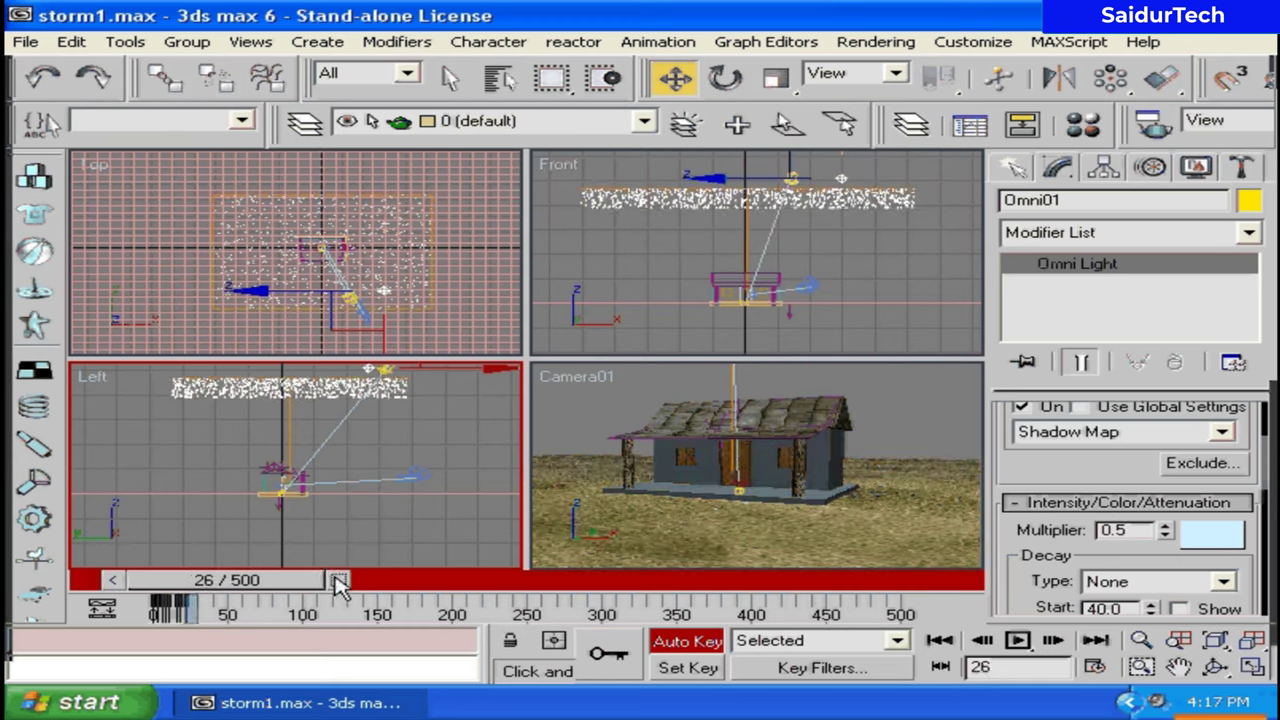
pyautogui.write('0')
pyautogui.press('Return')
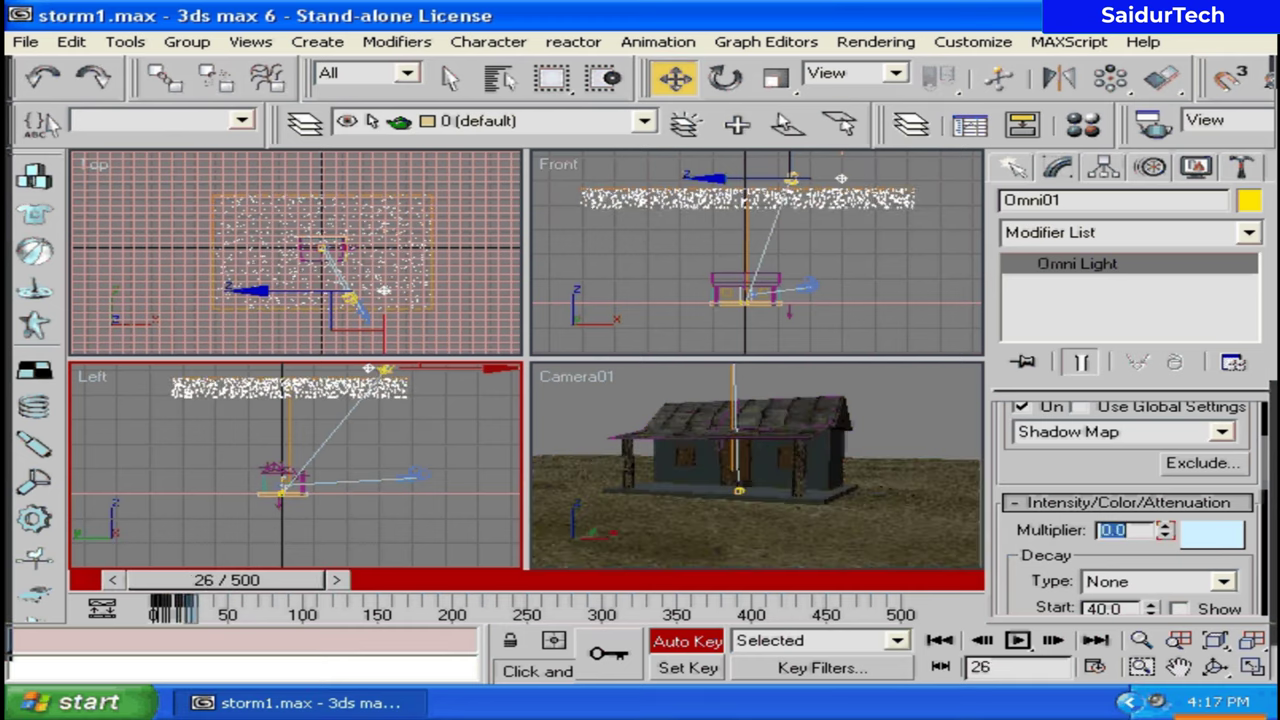
# Step: Scrub between frames 16 and 19 to preview the flash fading
pyautogui.moveTo(282, 582); pyautogui.dragTo(235, 590)
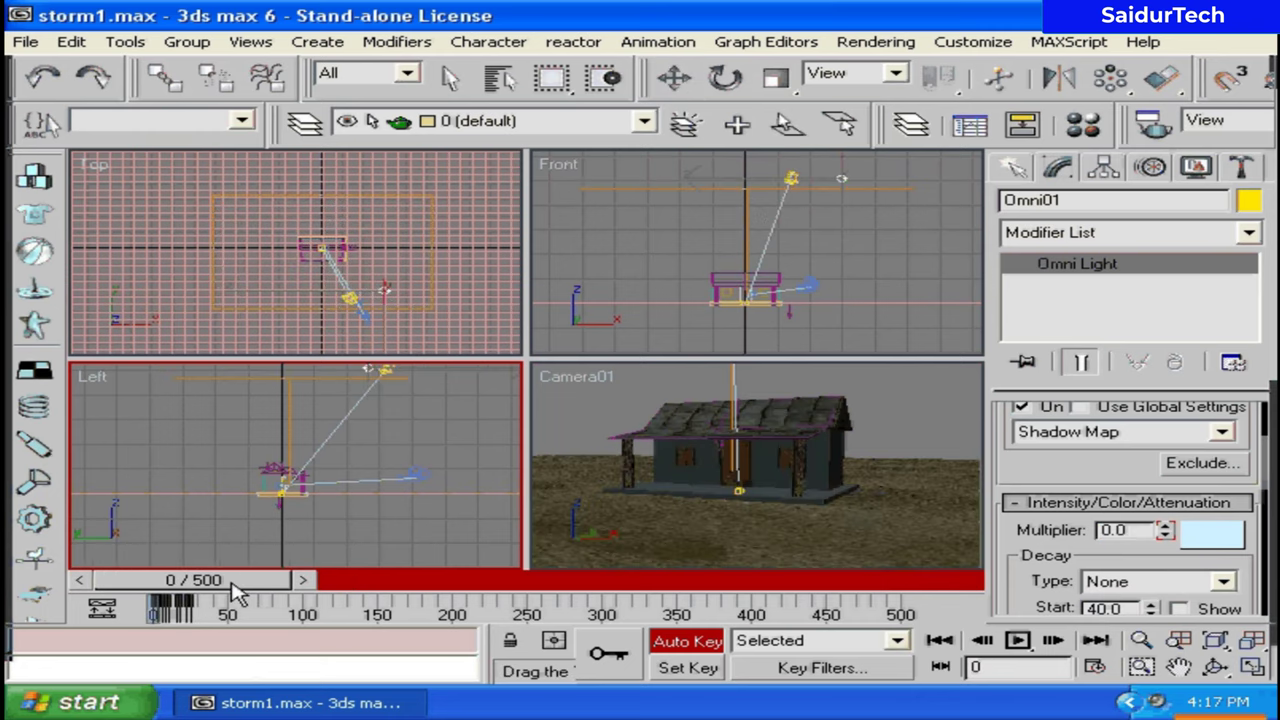
pyautogui.press('w')
pyautogui.click(255, 592)
pyautogui.moveTo(255, 592)
pyautogui.mouseDown()
pyautogui.moveTo(306, 594)
pyautogui.moveTo(294, 594)
pyautogui.mouseUp()
pyautogui.press('w')
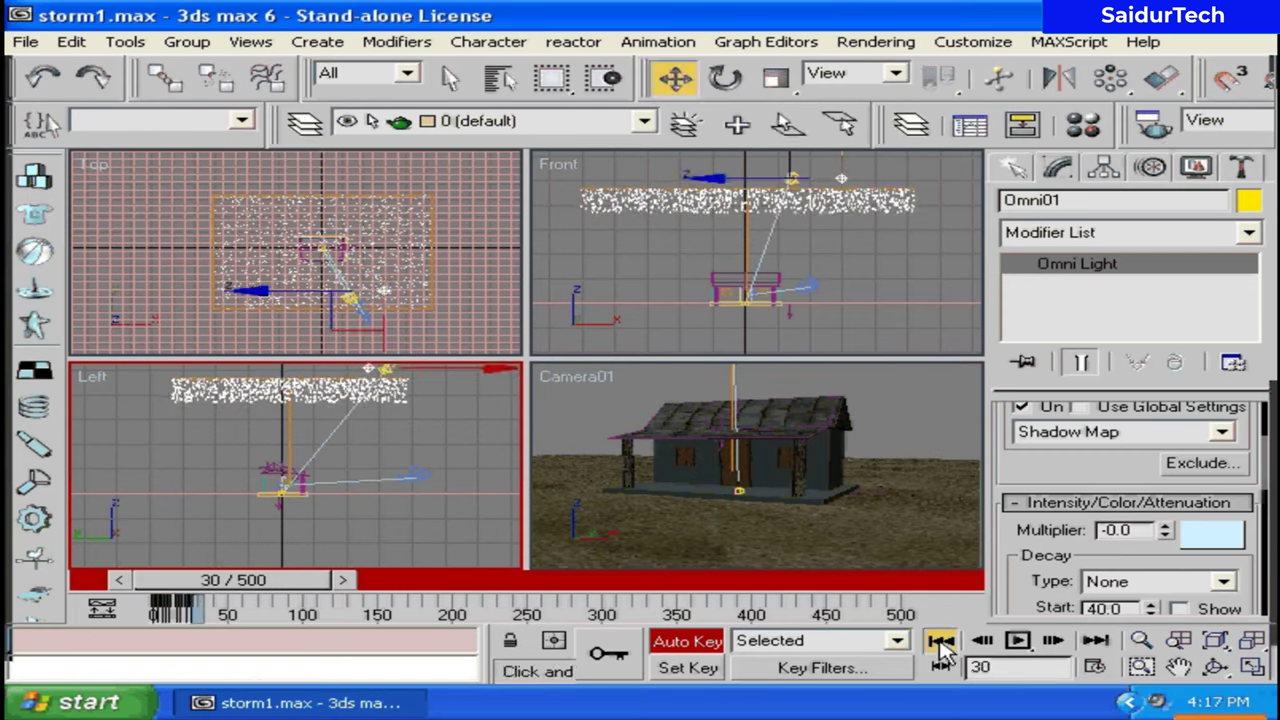
pyautogui.click(940, 641)
pyautogui.click(1016, 641)
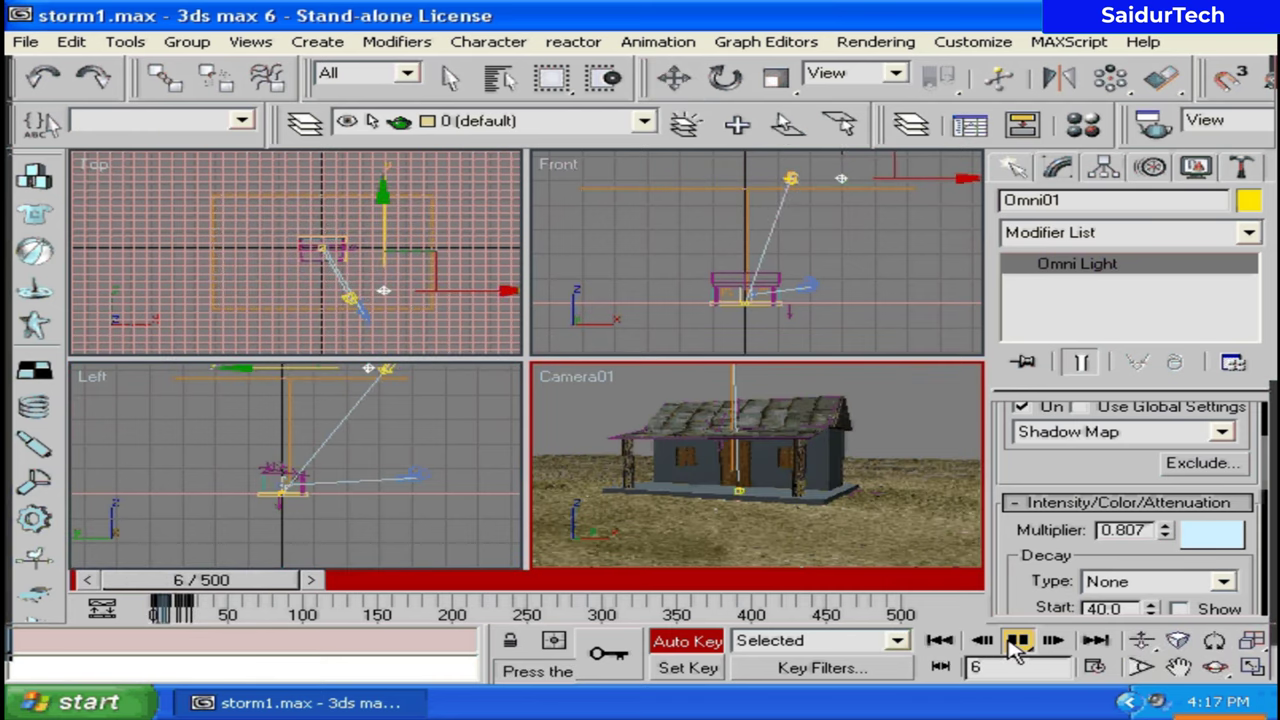
pyautogui.click(1016, 641)
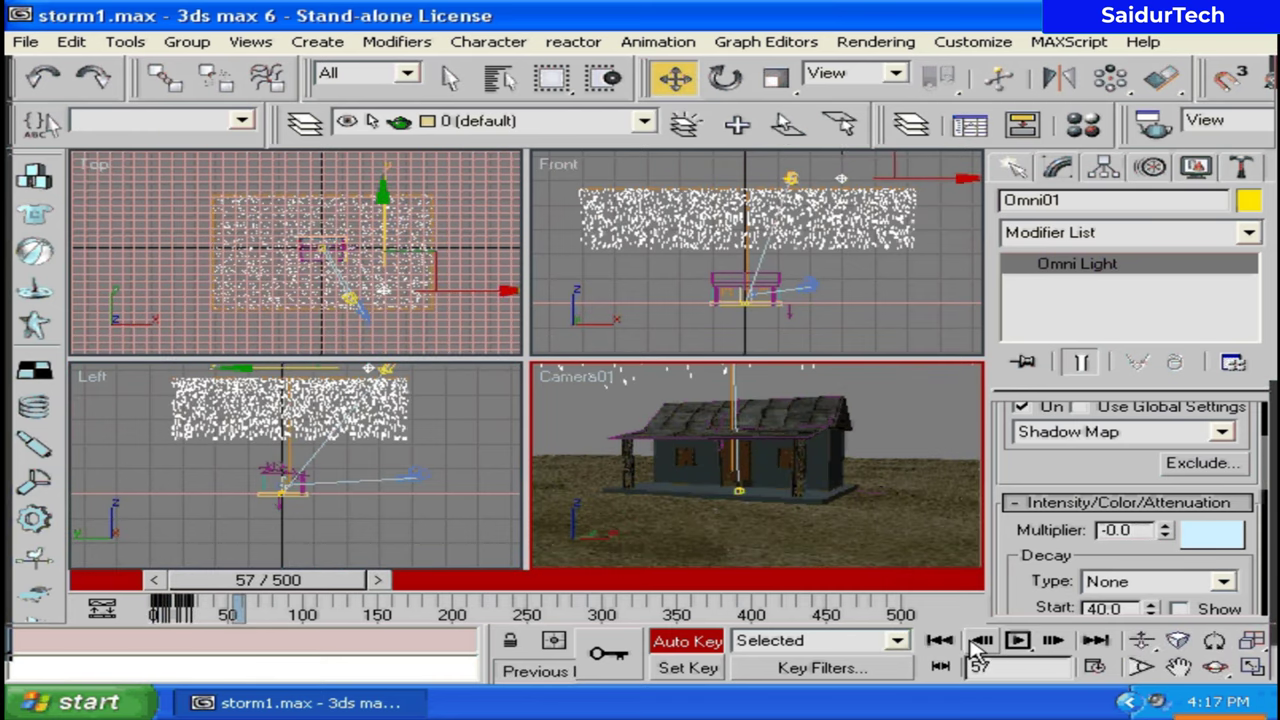
pyautogui.moveTo(285, 588)
pyautogui.mouseDown()
pyautogui.moveTo(228, 597)
pyautogui.moveTo(261, 595)
pyautogui.moveTo(239, 596)
pyautogui.mouseUp()
pyautogui.press('w')
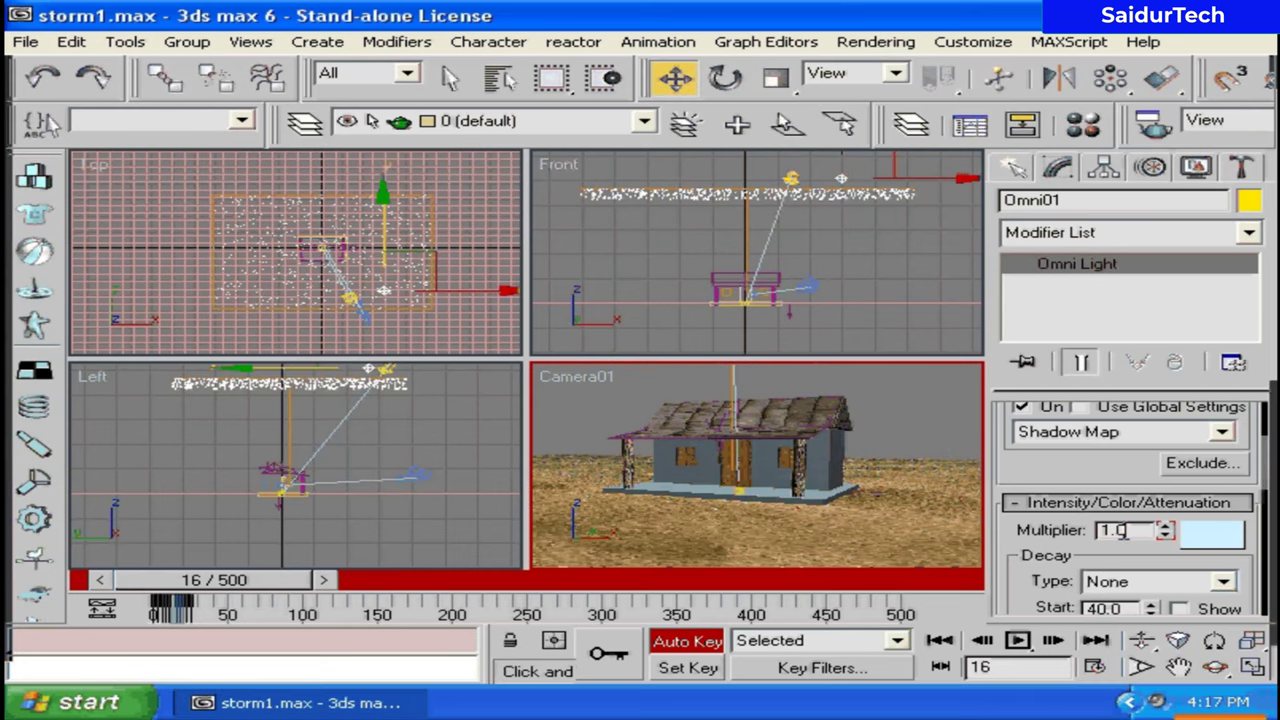
pyautogui.moveTo(1123, 530); pyautogui.dragTo(1040, 532)
pyautogui.write('0.5')
pyautogui.press('Return')
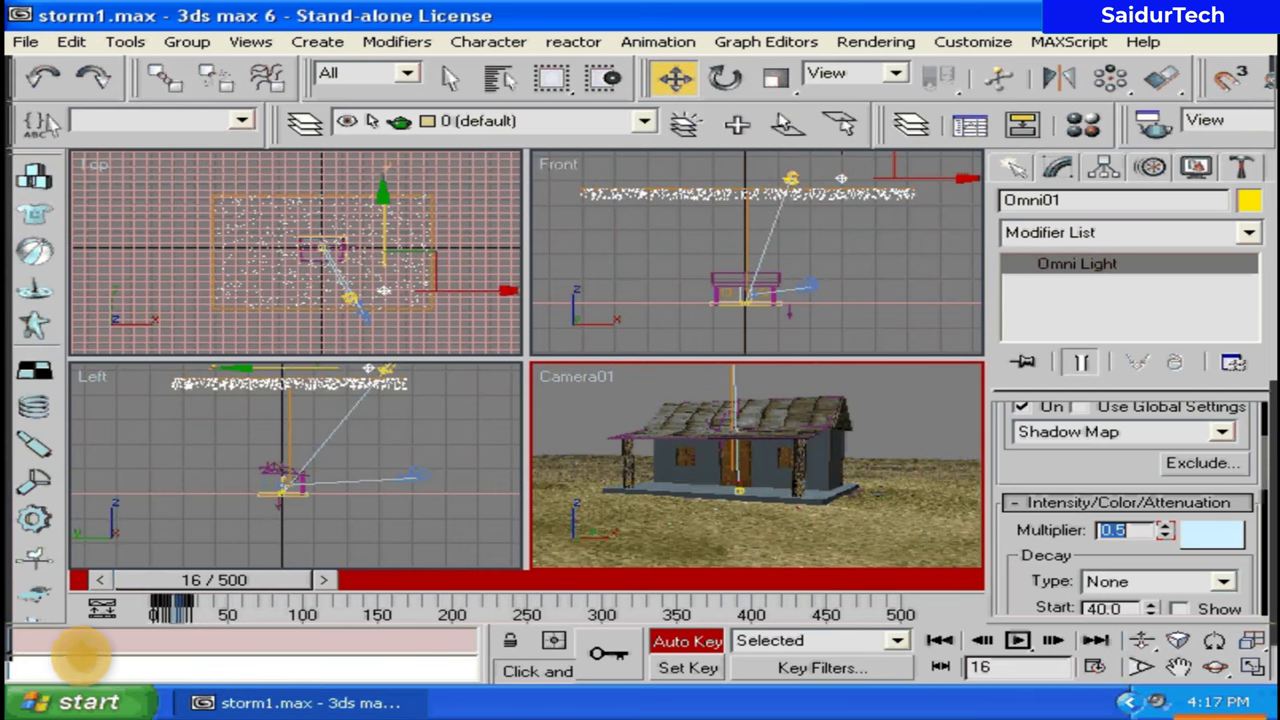
pyautogui.write('0.2')
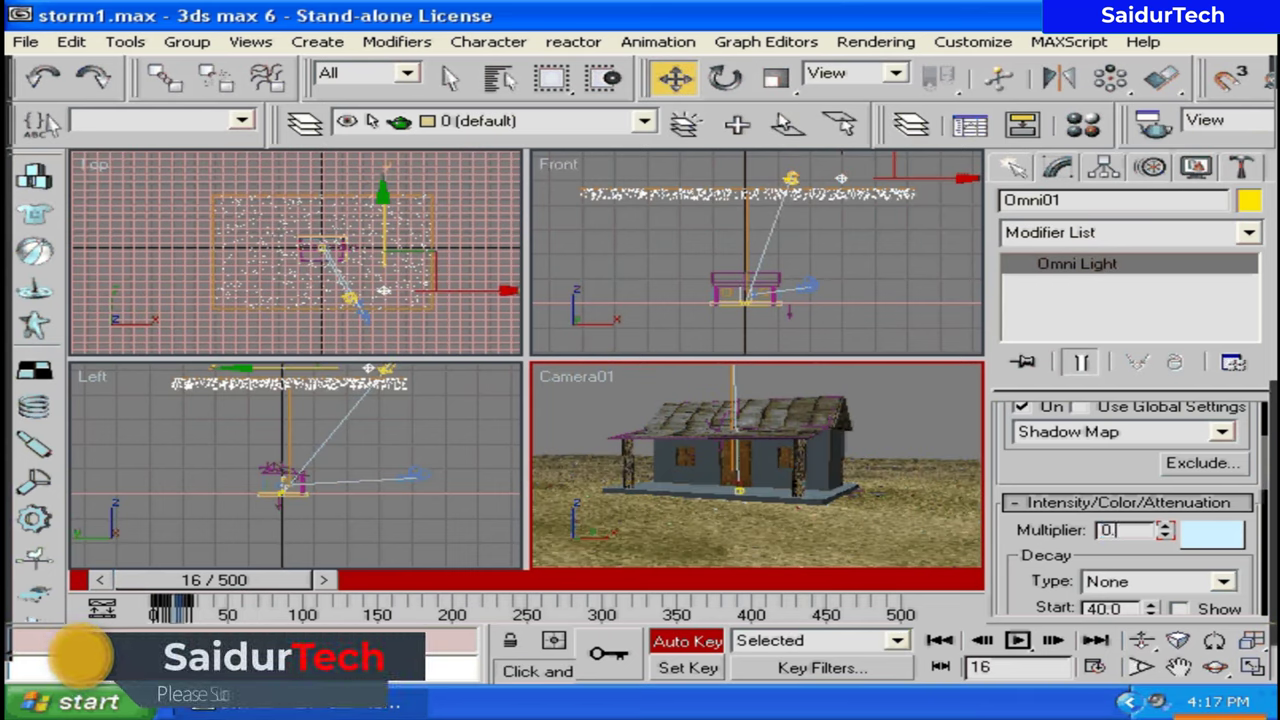
pyautogui.press('Return')
pyautogui.moveTo(300, 588); pyautogui.dragTo(290, 588)
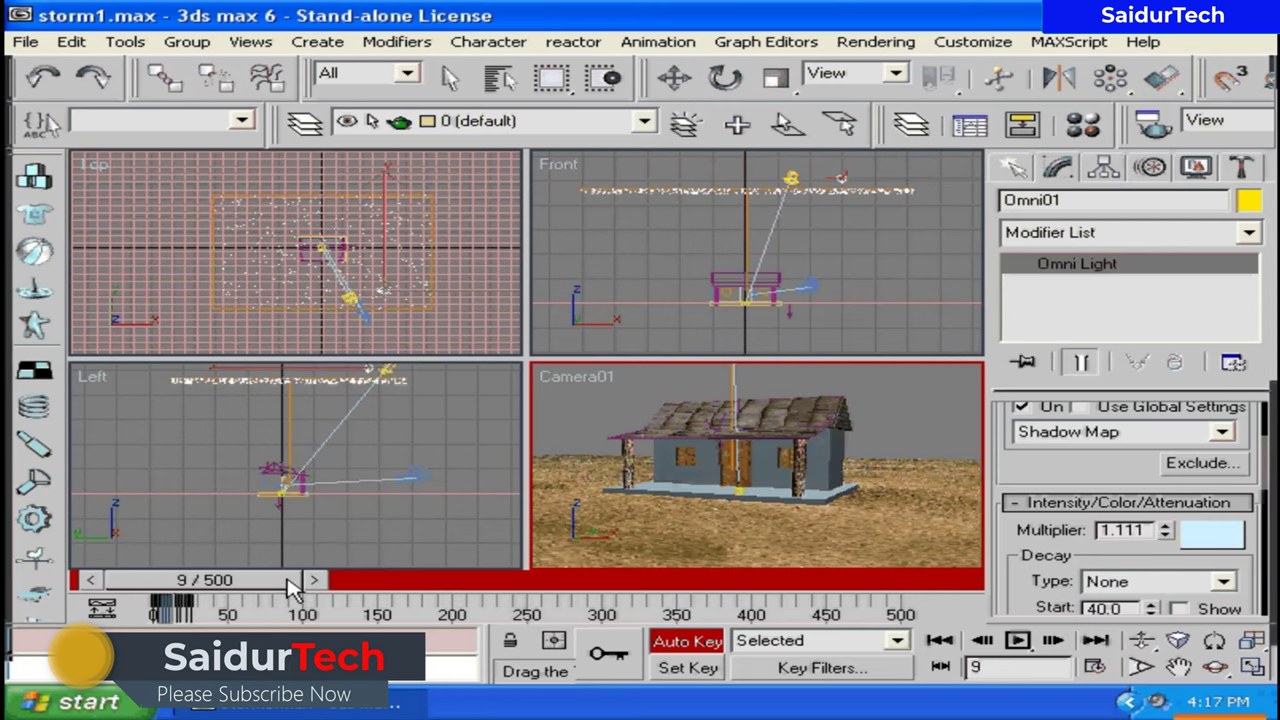
pyautogui.press('Home')
pyautogui.press('w')
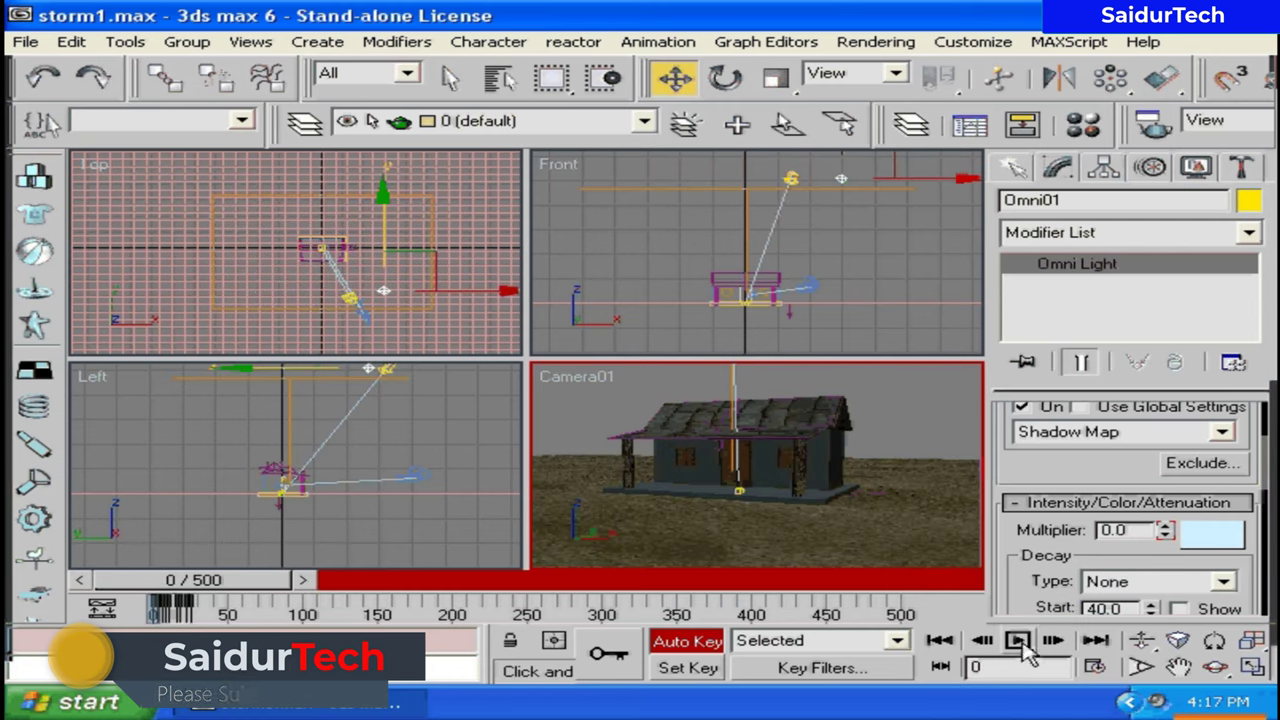
pyautogui.click(1020, 641)
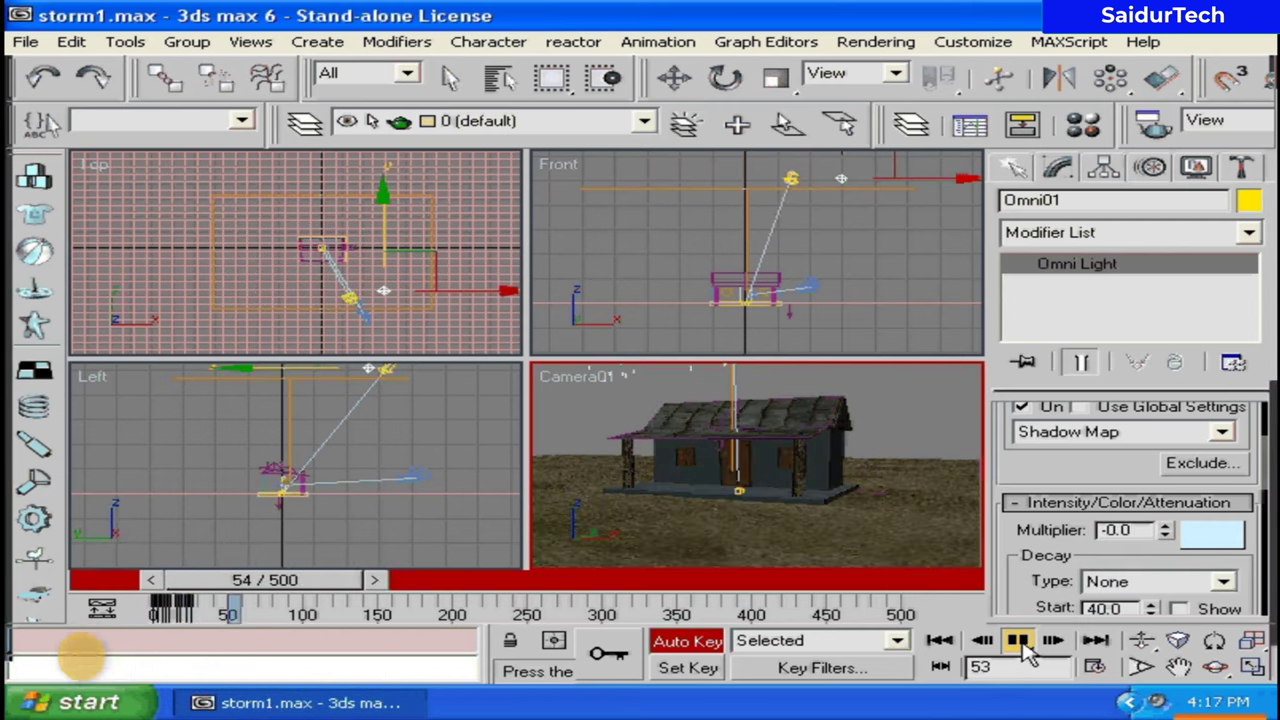
pyautogui.click(1022, 643)
pyautogui.moveTo(316, 578); pyautogui.dragTo(244, 594)
pyautogui.press('w')
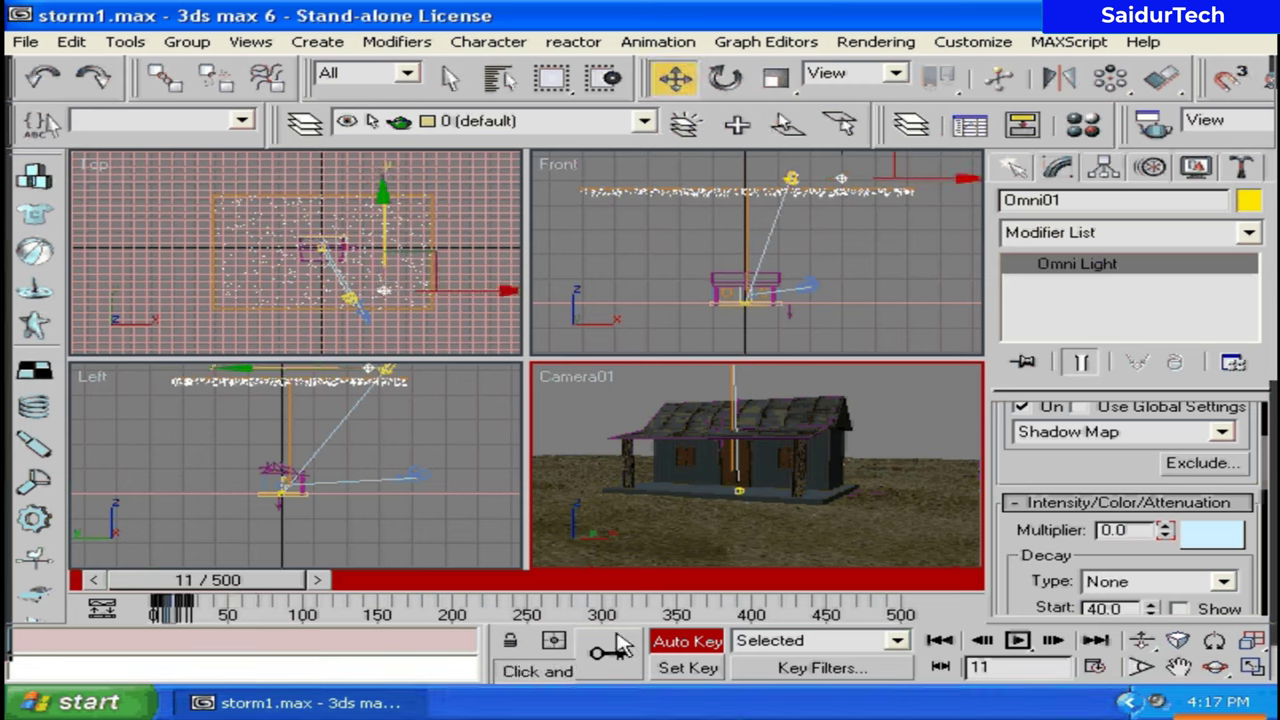
# Step: With Auto Key off, copy Omni01's flash keys to around frames 135–165 on the track bar
pyautogui.click(689, 645)
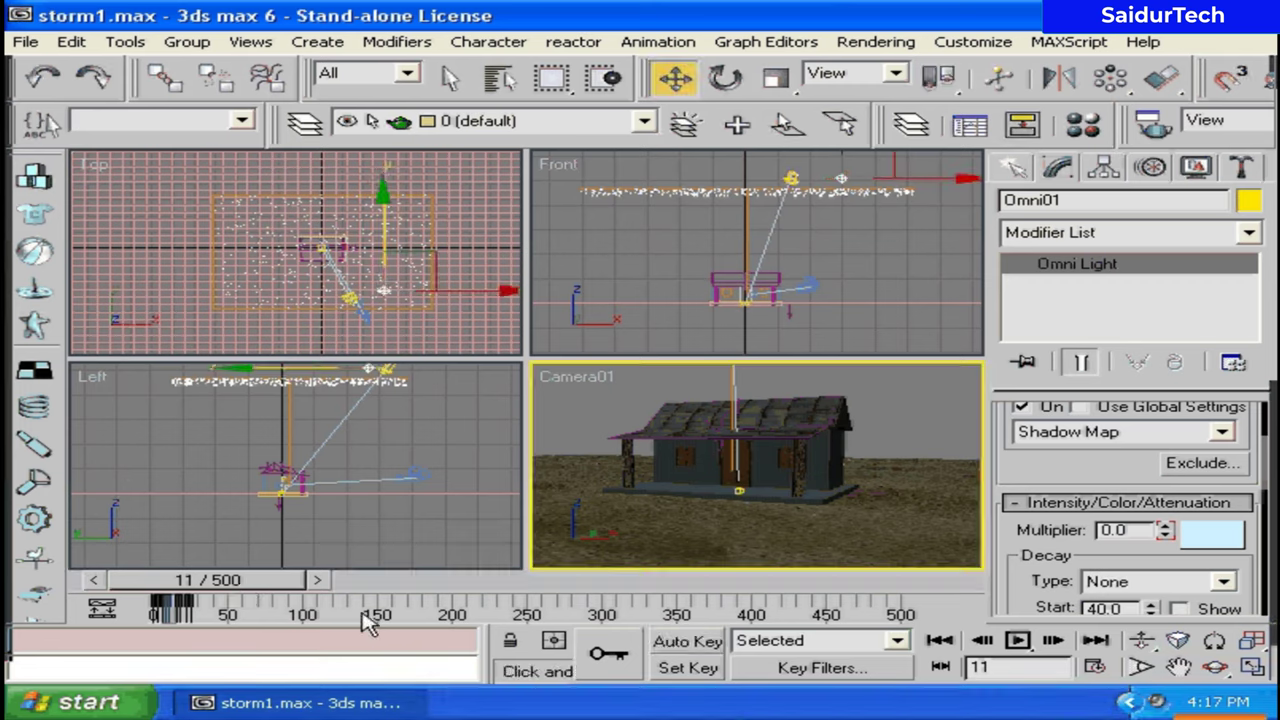
pyautogui.moveTo(227, 582)
pyautogui.mouseDown()
pyautogui.moveTo(250, 588)
pyautogui.moveTo(197, 580)
pyautogui.mouseUp()
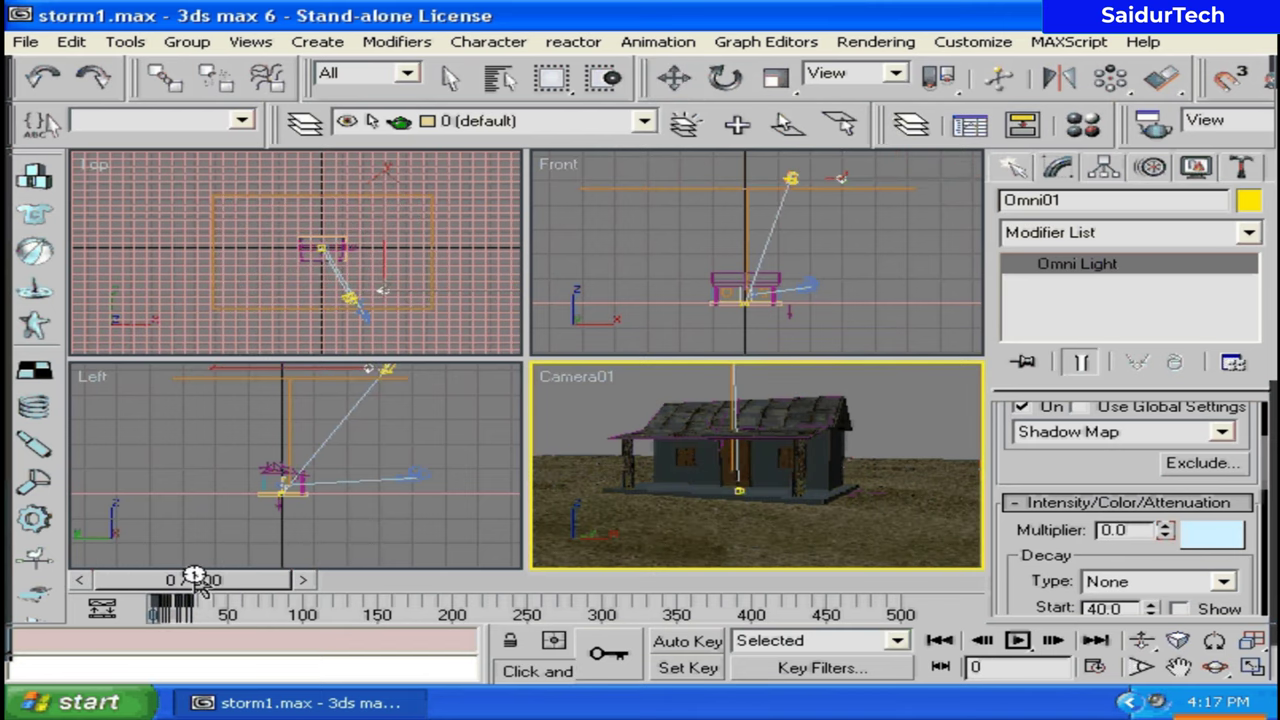
pyautogui.press('w')
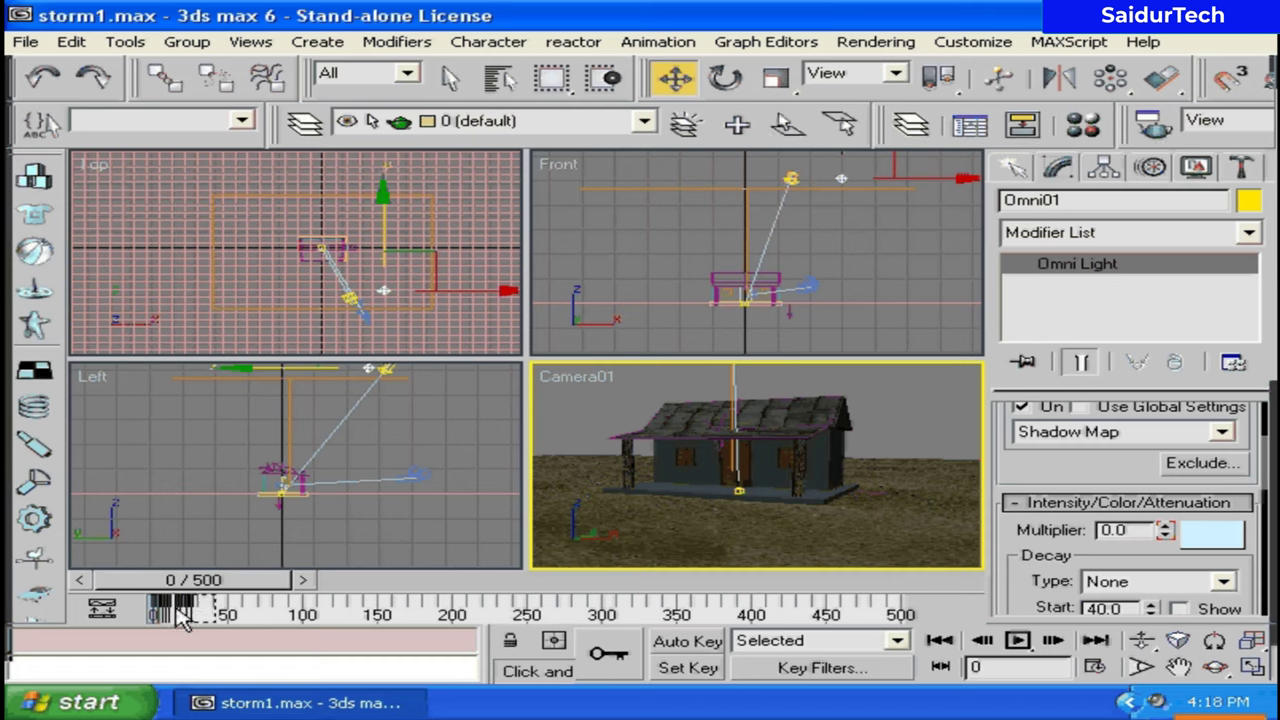
pyautogui.moveTo(180, 615); pyautogui.dragTo(190, 599)
pyautogui.moveTo(190, 599)
pyautogui.mouseDown()
pyautogui.moveTo(360, 587)
pyautogui.moveTo(262, 590)
pyautogui.moveTo(168, 614)
pyautogui.moveTo(370, 604)
pyautogui.mouseUp()
pyautogui.press('w')
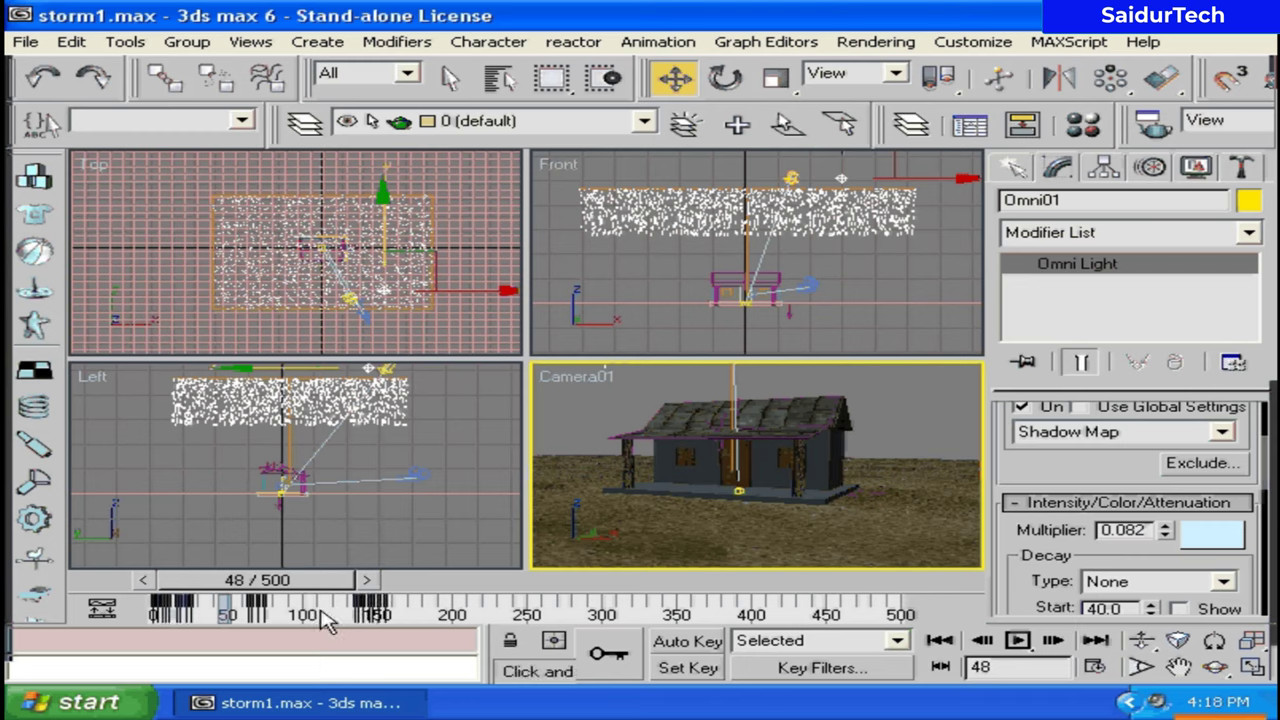
# Step: Copy groups of flash keys further along the track bar toward frames 300 and 400
pyautogui.keyDown('shift'); pyautogui.moveTo(260, 600); pyautogui.dragTo(520, 585); pyautogui.keyUp('shift')
pyautogui.press('w')
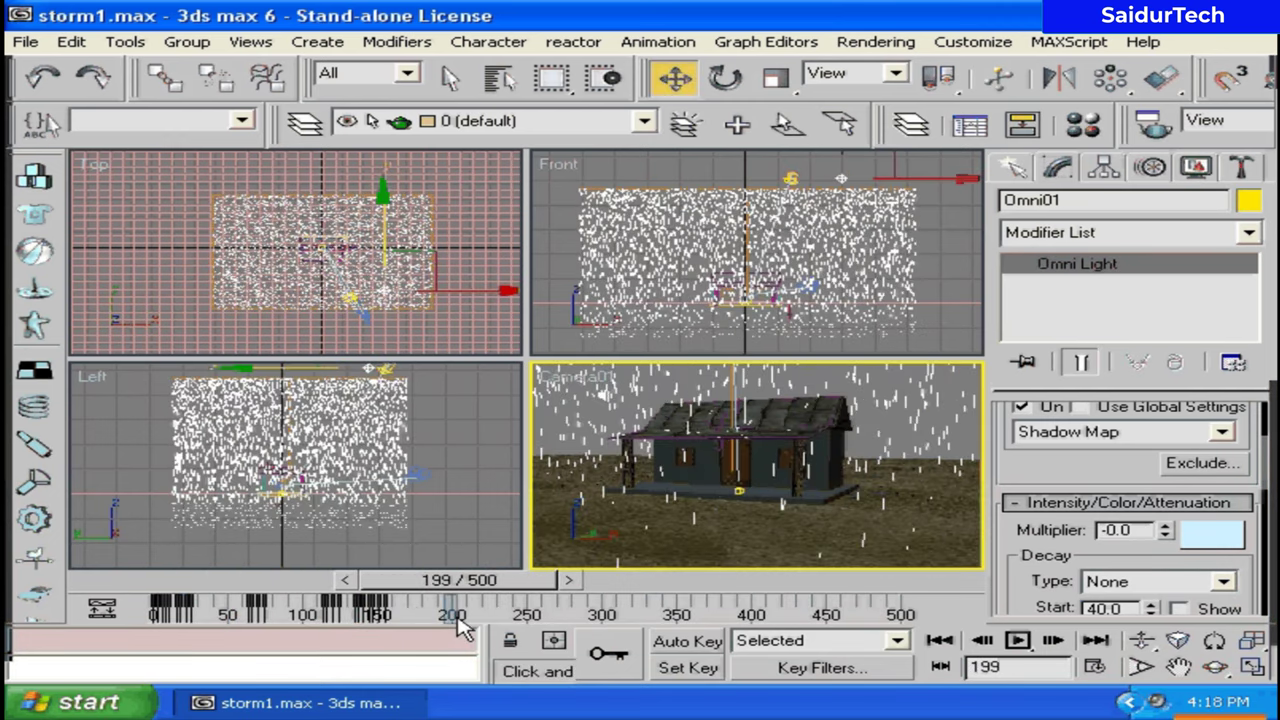
pyautogui.moveTo(408, 597)
pyautogui.mouseDown()
pyautogui.moveTo(360, 615)
pyautogui.moveTo(519, 600)
pyautogui.mouseUp()
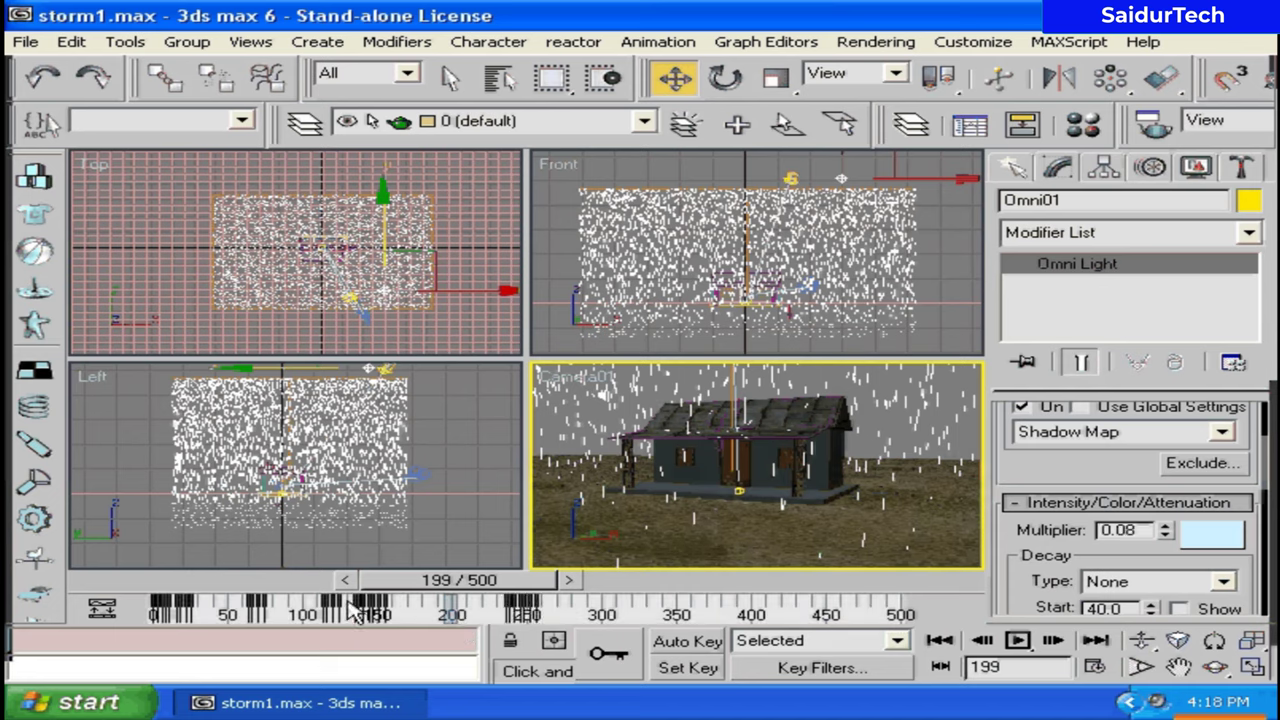
pyautogui.moveTo(238, 600)
pyautogui.mouseDown()
pyautogui.moveTo(282, 618)
pyautogui.moveTo(368, 600)
pyautogui.moveTo(614, 594)
pyautogui.mouseUp()
# Step: Scrub the timeline between about frames 170 and 410 to check the repeated flashes
pyautogui.moveTo(490, 590); pyautogui.dragTo(668, 592)
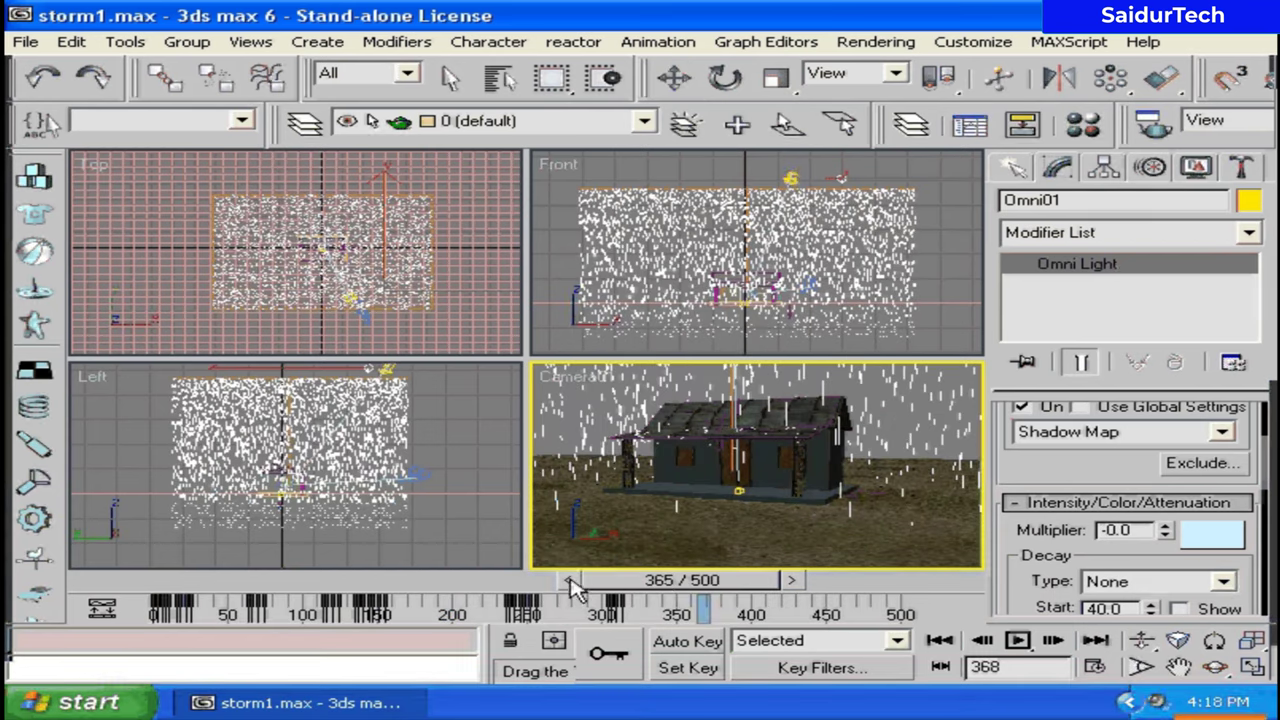
pyautogui.moveTo(572, 586)
pyautogui.mouseDown()
pyautogui.moveTo(560, 580)
pyautogui.moveTo(618, 582)
pyautogui.moveTo(612, 614)
pyautogui.moveTo(748, 605)
pyautogui.moveTo(745, 593)
pyautogui.mouseUp()
pyautogui.press('w')
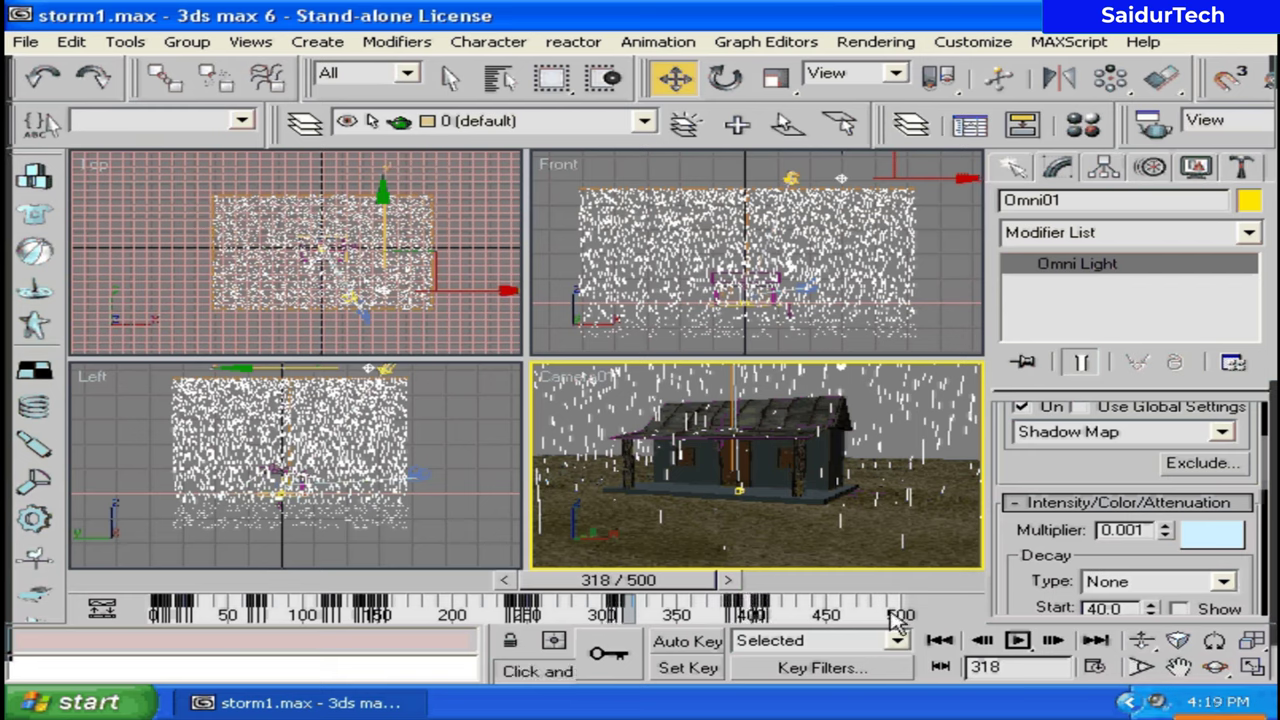
pyautogui.moveTo(547, 592); pyautogui.dragTo(545, 593)
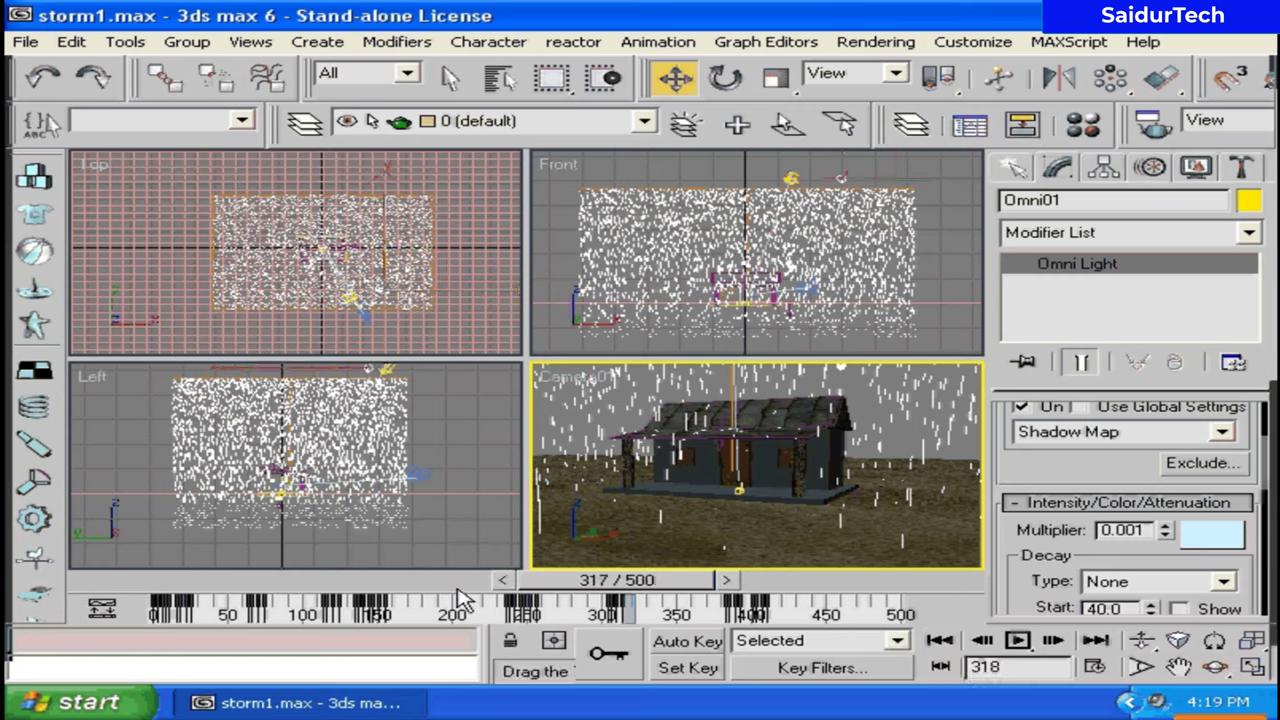
pyautogui.moveTo(462, 600)
pyautogui.mouseDown()
pyautogui.moveTo(450, 600)
pyautogui.moveTo(650, 590)
pyautogui.mouseUp()
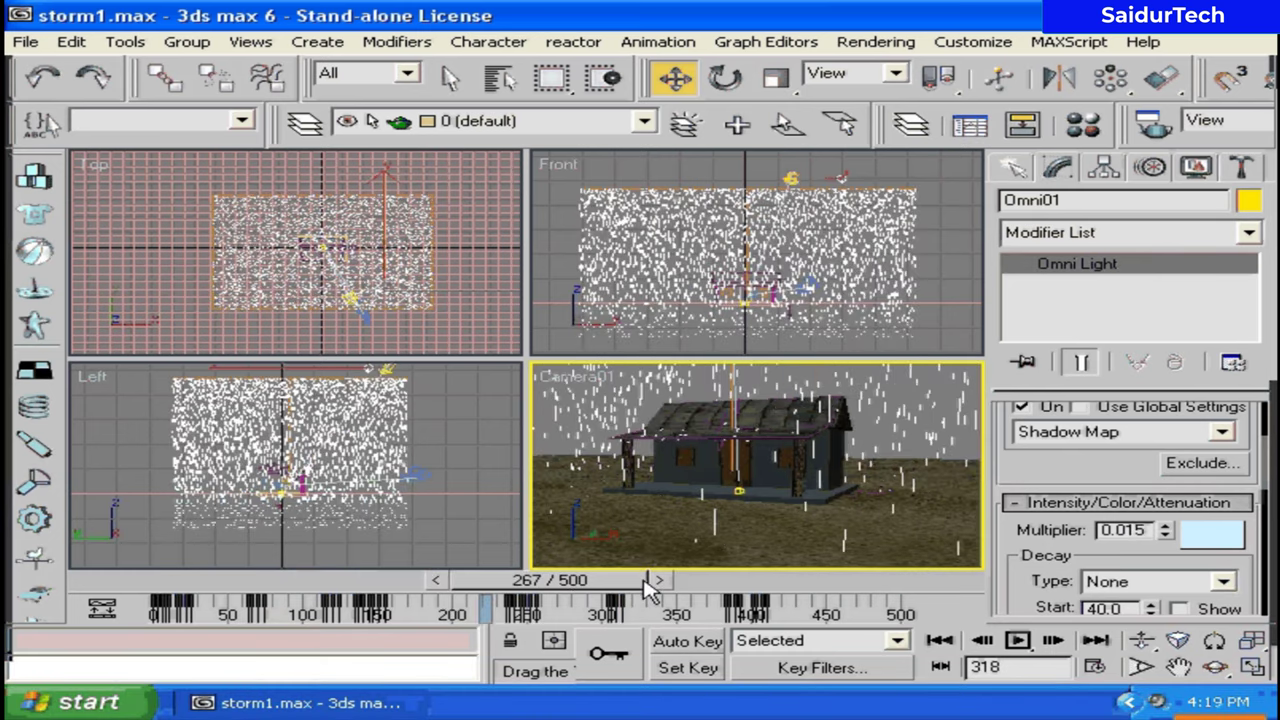
pyautogui.moveTo(648, 590)
pyautogui.mouseDown()
pyautogui.moveTo(815, 598)
pyautogui.moveTo(780, 592)
pyautogui.mouseUp()
pyautogui.press('w')
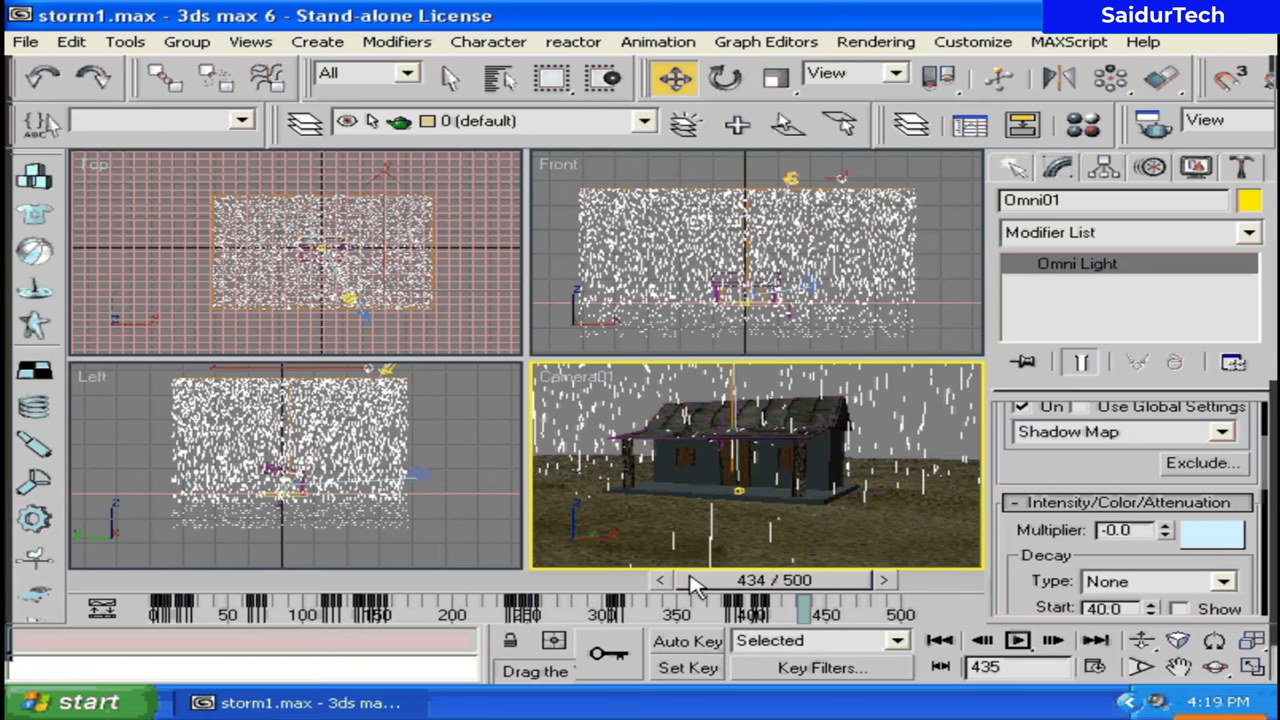
pyautogui.moveTo(697, 588); pyautogui.dragTo(556, 588)
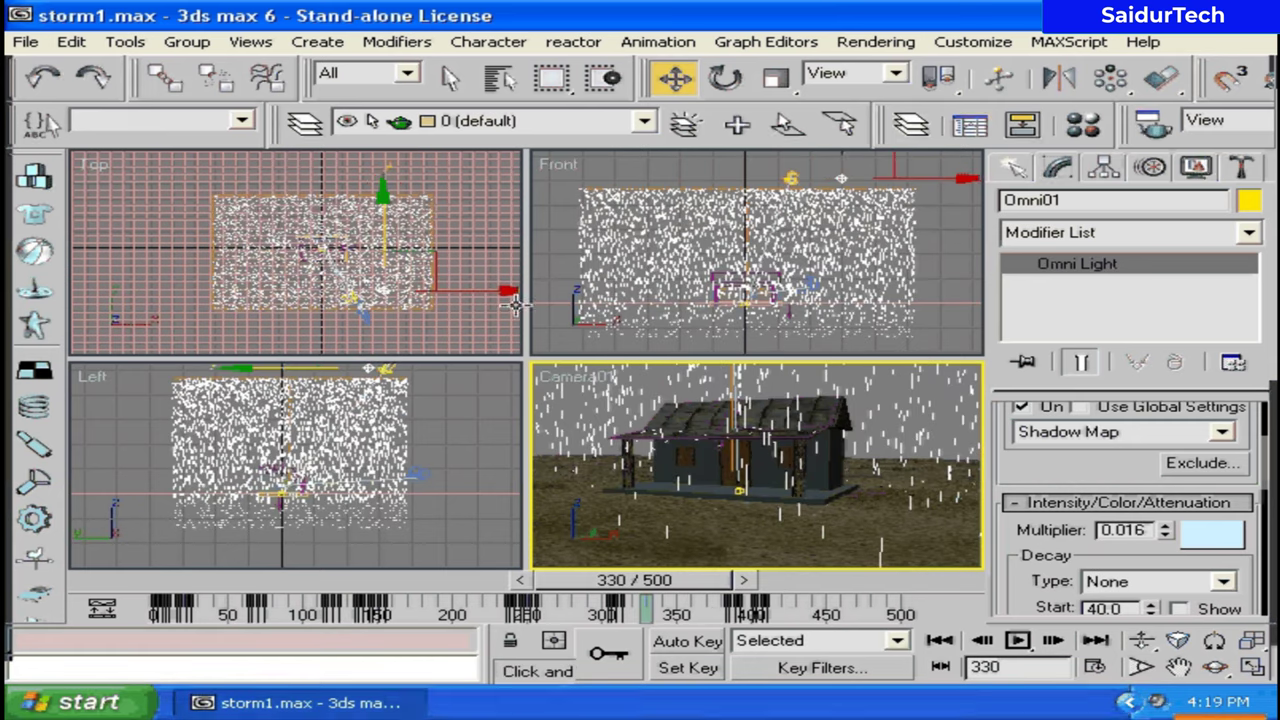
# Step: Select Camera01, go to frame 200 and turn on Auto Key
pyautogui.click(460, 485)
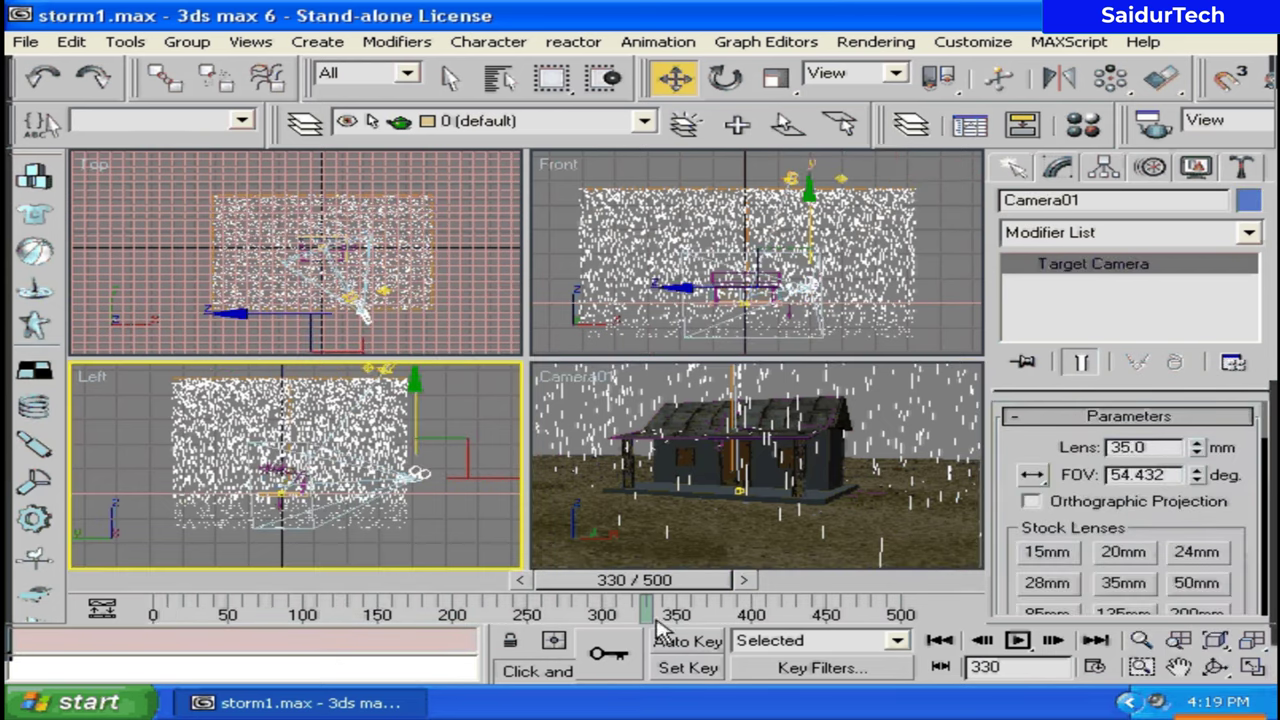
pyautogui.moveTo(564, 580); pyautogui.dragTo(549, 585)
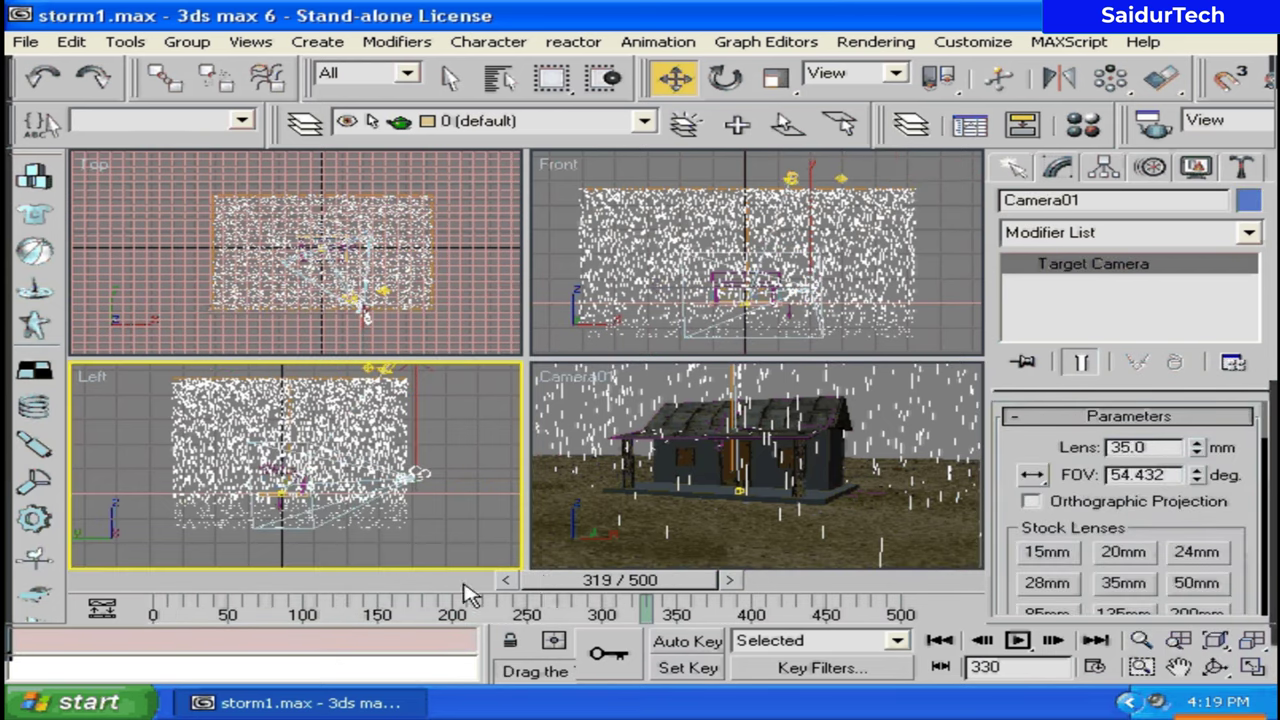
pyautogui.moveTo(463, 584); pyautogui.dragTo(444, 584)
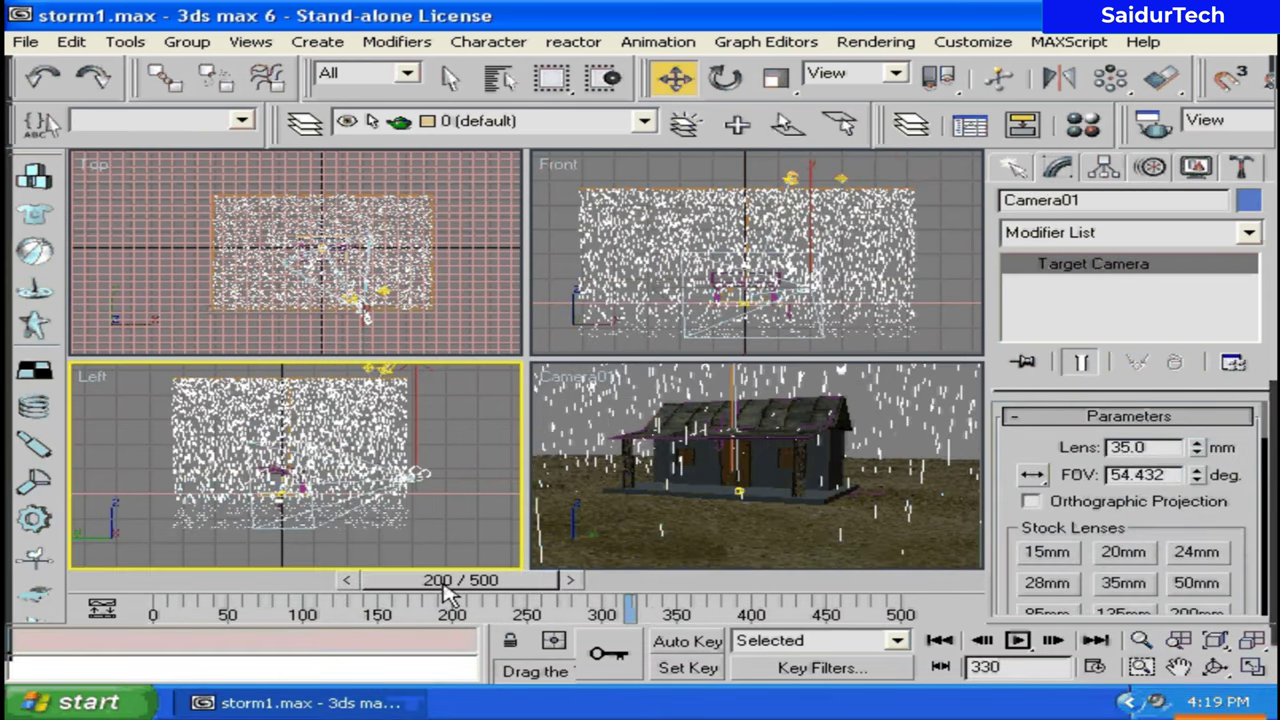
pyautogui.press('w')
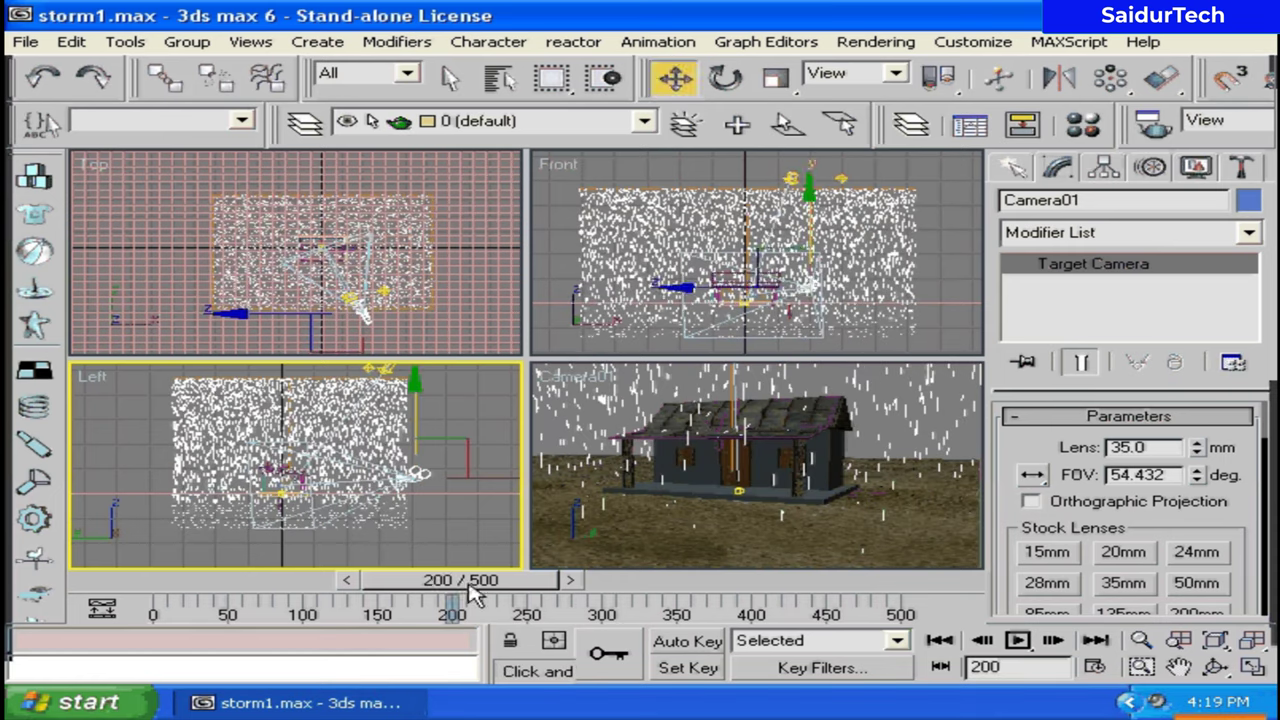
pyautogui.click(688, 645)
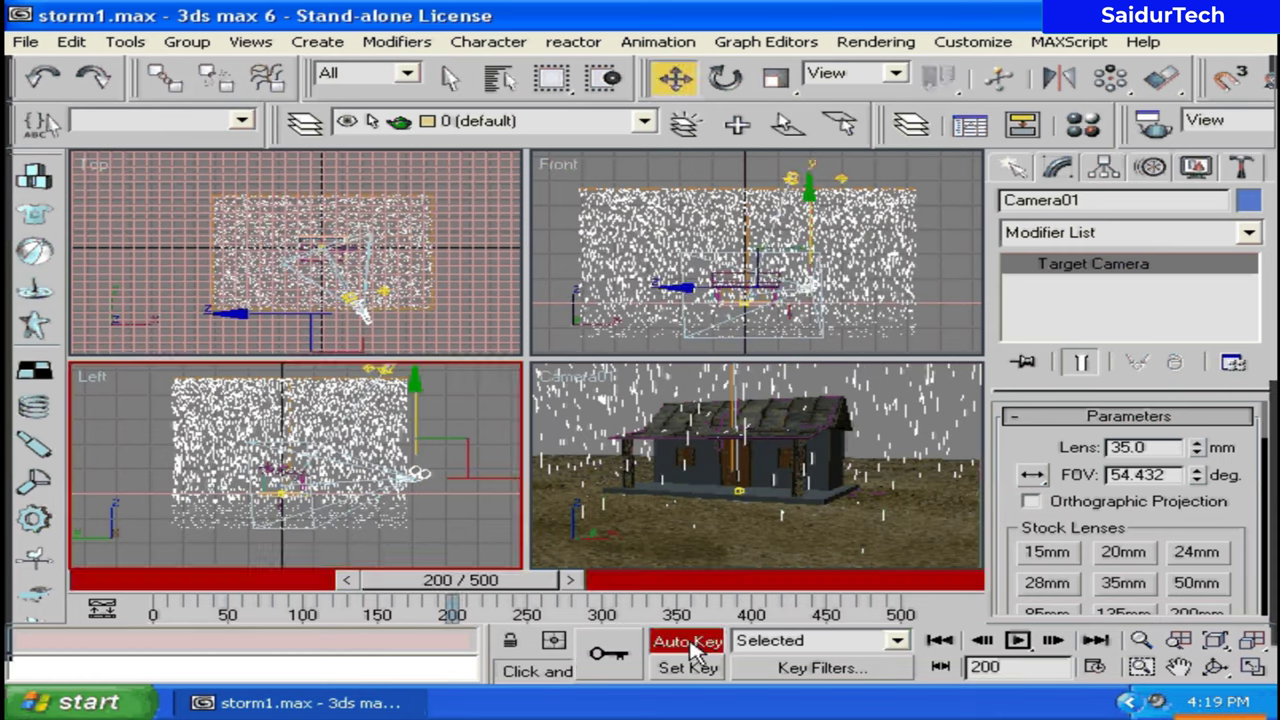
# Step: Move Camera01 left in the Top view to reframe the house, then scrub to preview
pyautogui.click(363, 295)
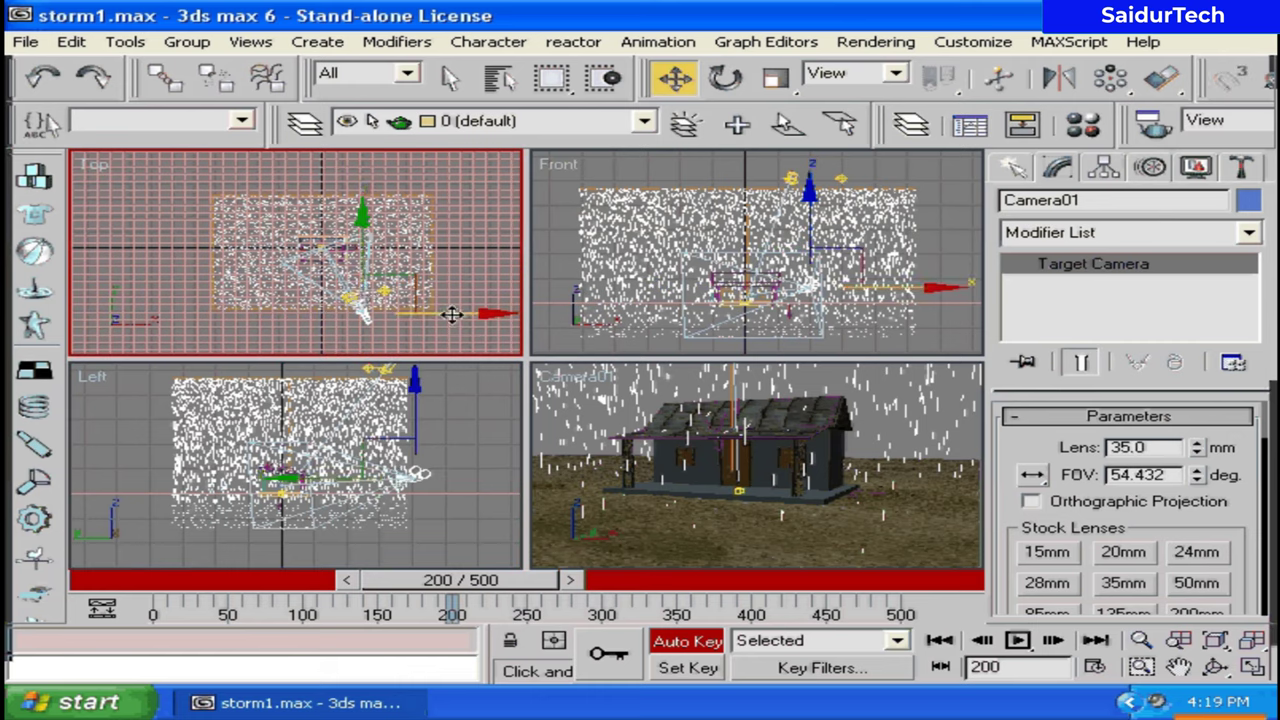
pyautogui.moveTo(452, 314); pyautogui.dragTo(356, 312)
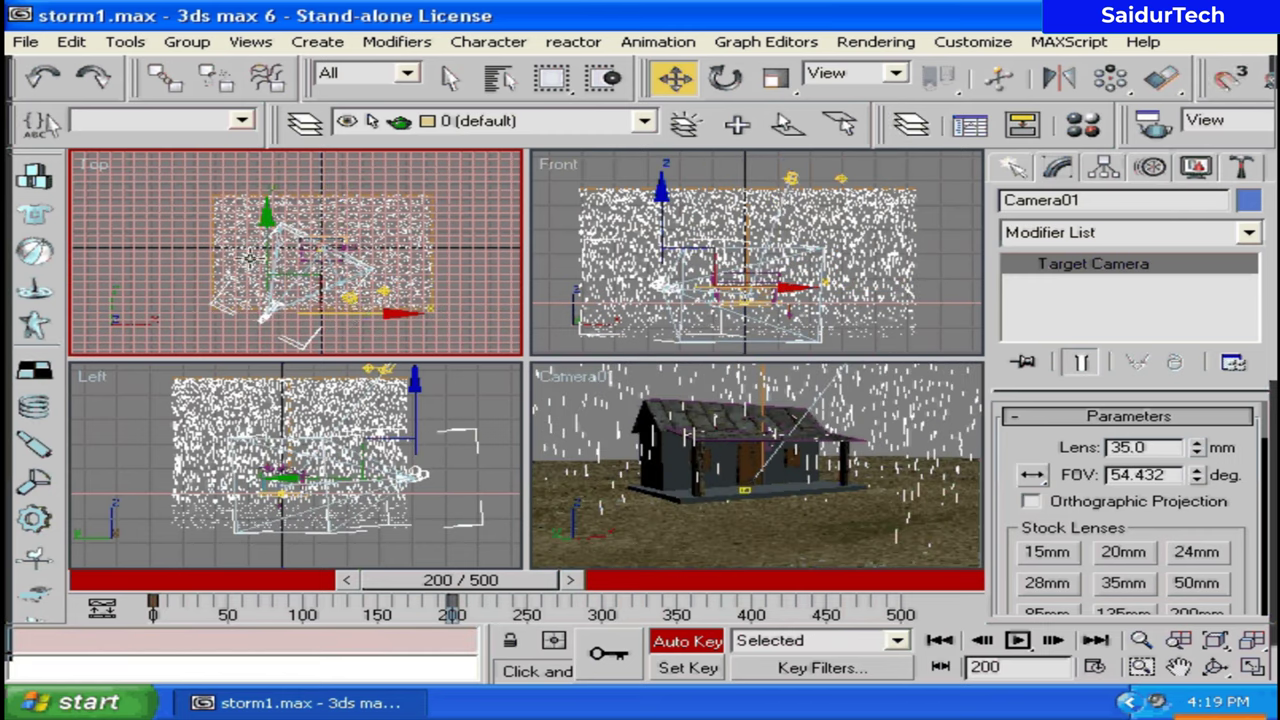
pyautogui.moveTo(265, 248); pyautogui.dragTo(265, 240)
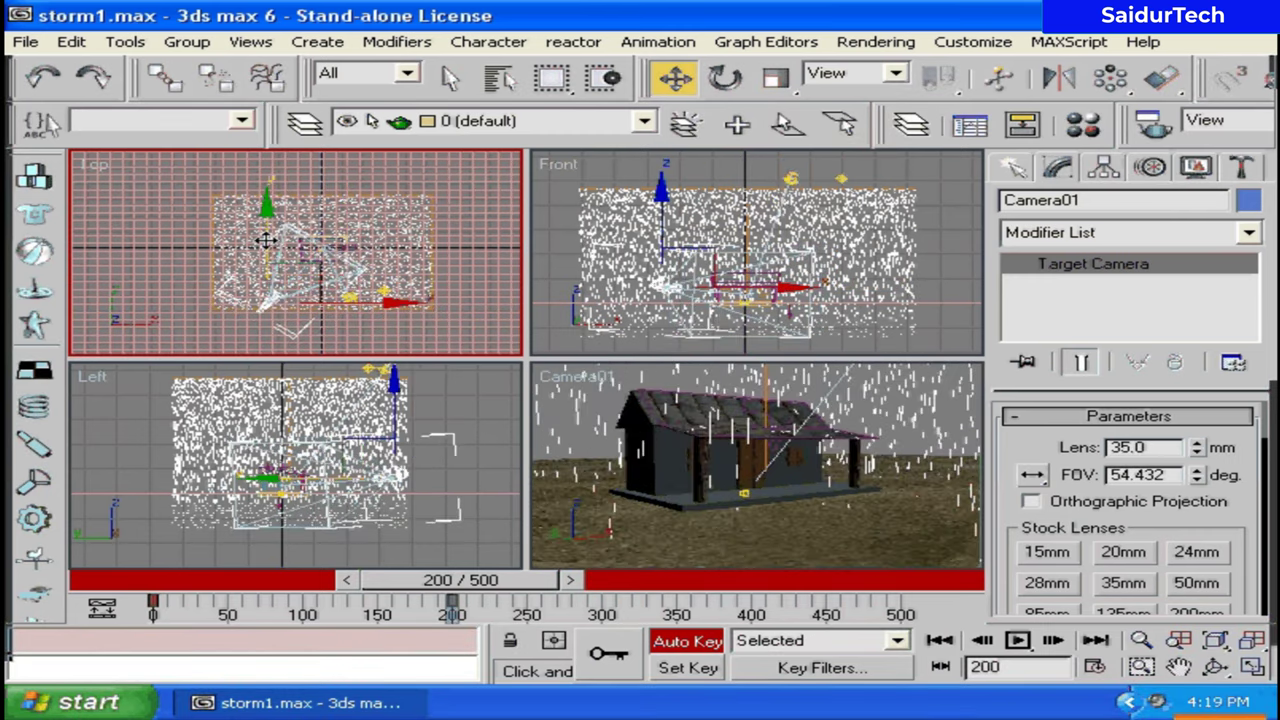
pyautogui.moveTo(494, 588); pyautogui.dragTo(487, 590)
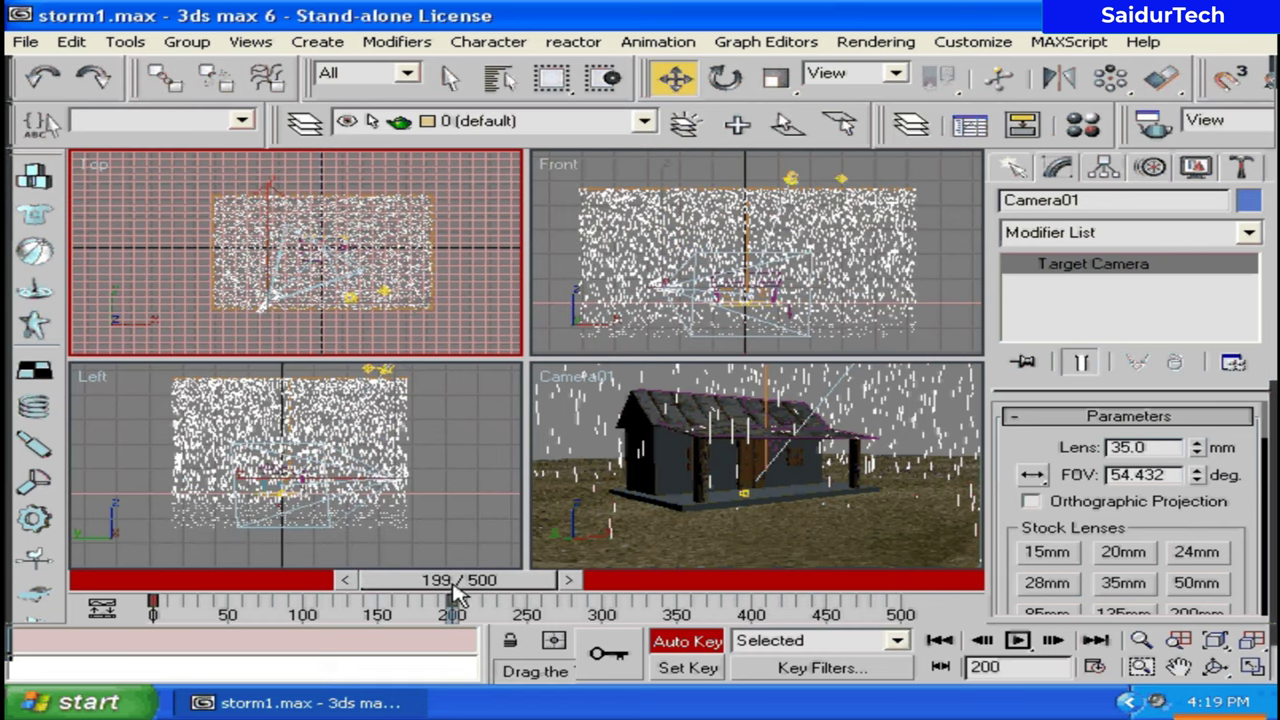
pyautogui.moveTo(453, 588); pyautogui.dragTo(767, 594)
# Step: At frame 399, move Camera01 close to the porch in the Top view, then turn off Auto Key
pyautogui.press('w')
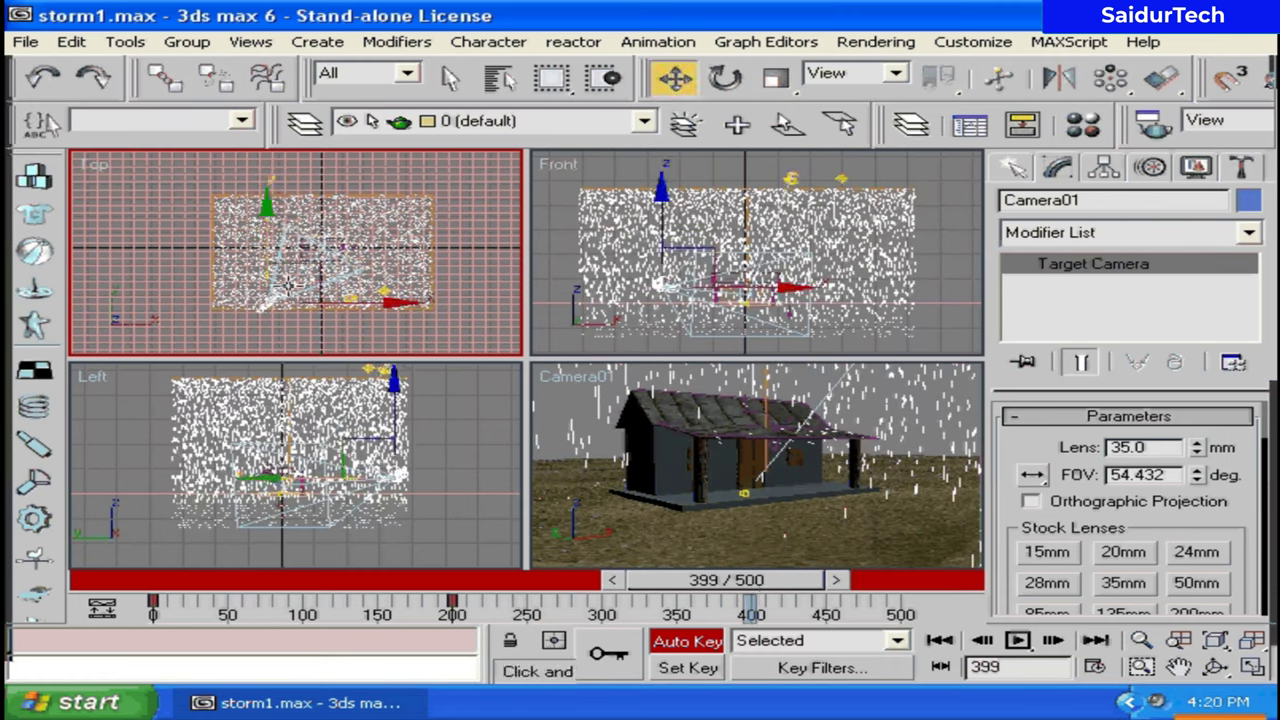
pyautogui.rightClick(312, 265)
pyautogui.click(335, 291)
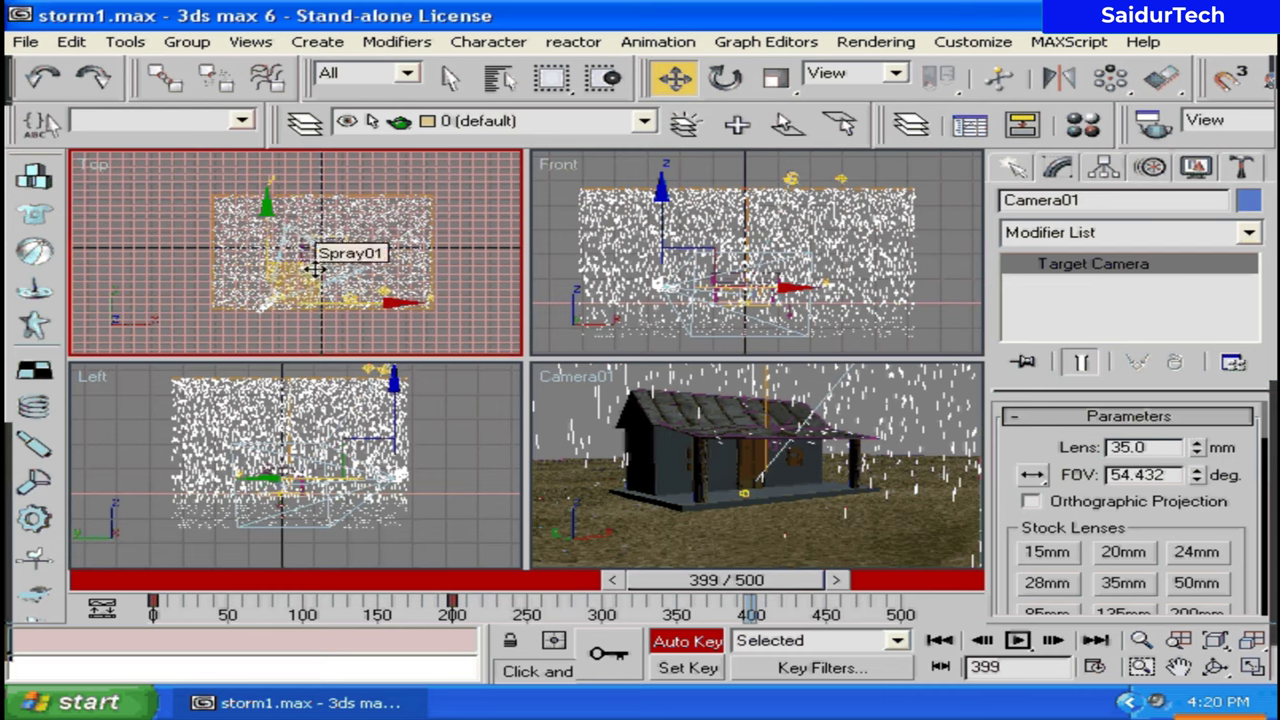
pyautogui.moveTo(316, 266); pyautogui.dragTo(328, 238)
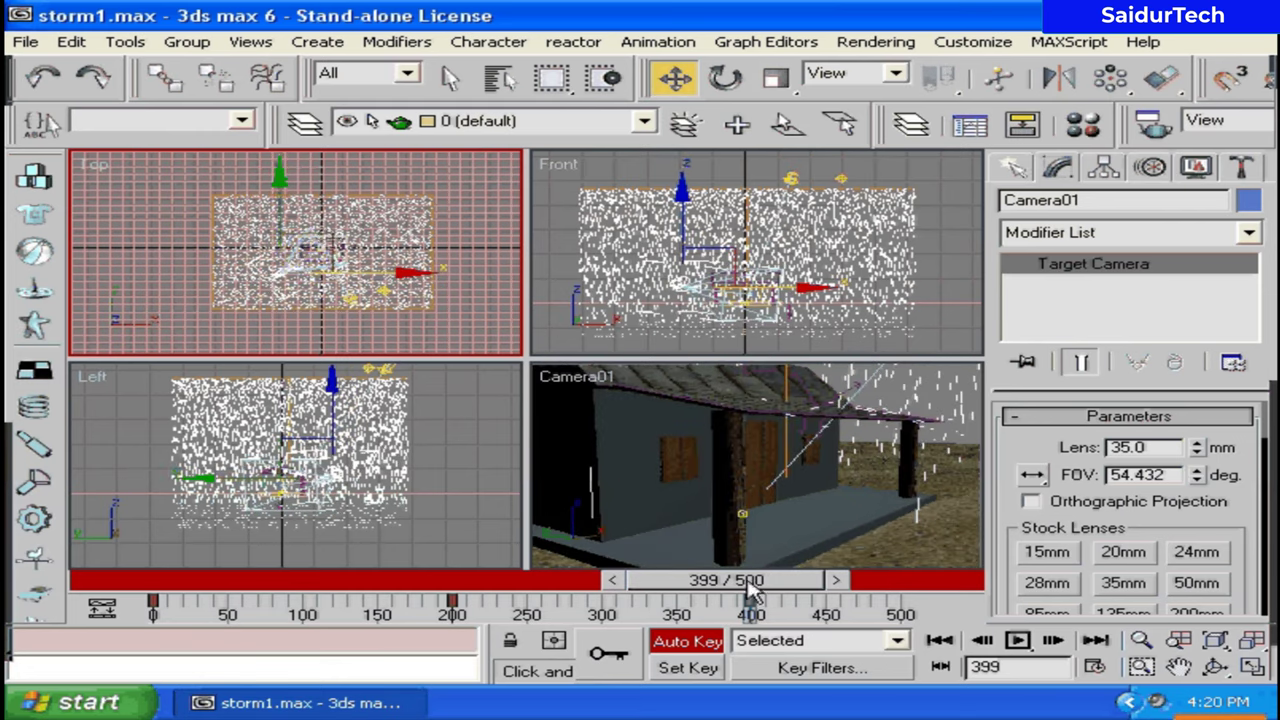
pyautogui.click(689, 641)
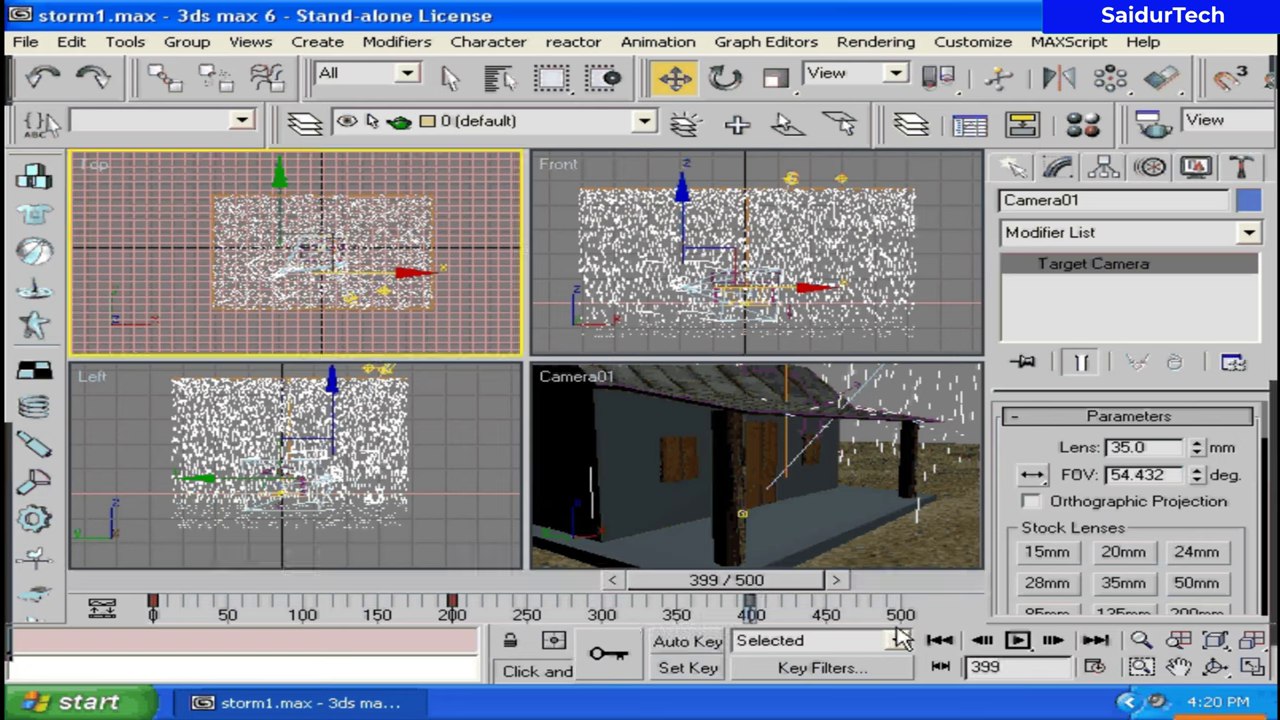
pyautogui.rightClick(651, 423)
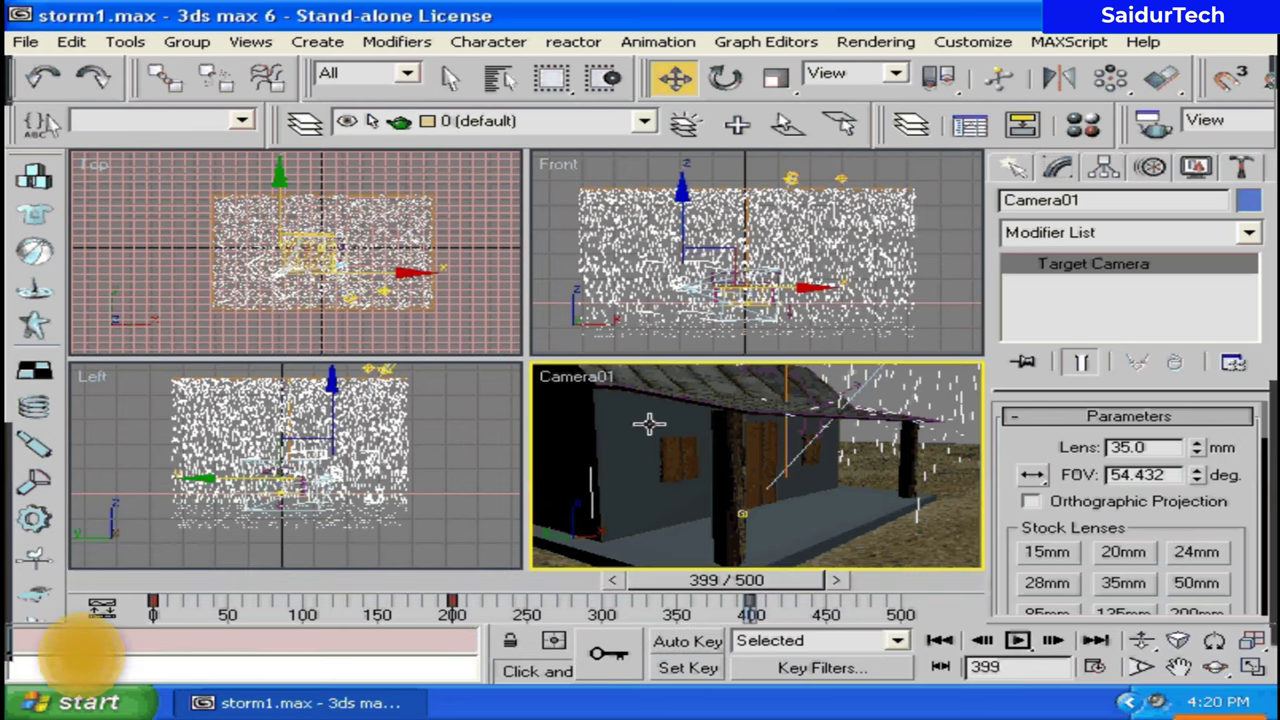
# Step: Rewind to frame 0, maximize the Camera01 view and play the animation
pyautogui.click(931, 638)
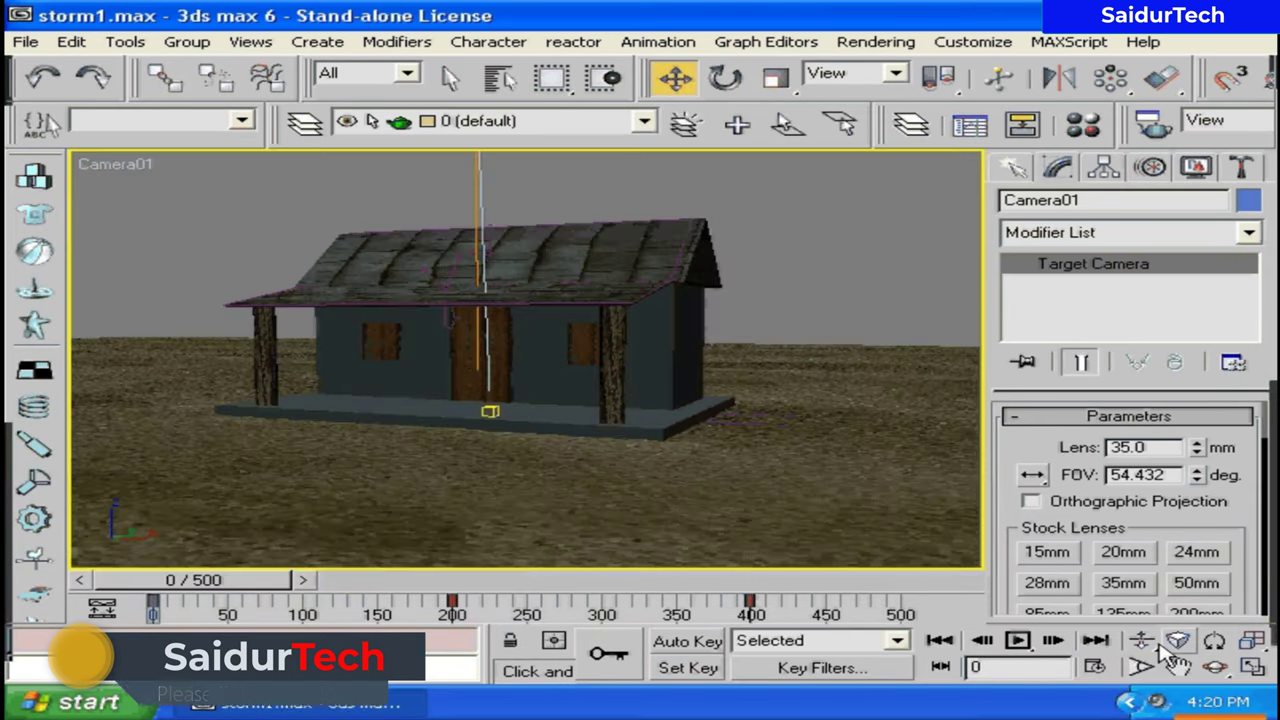
pyautogui.press('w')
pyautogui.click(1017, 640)
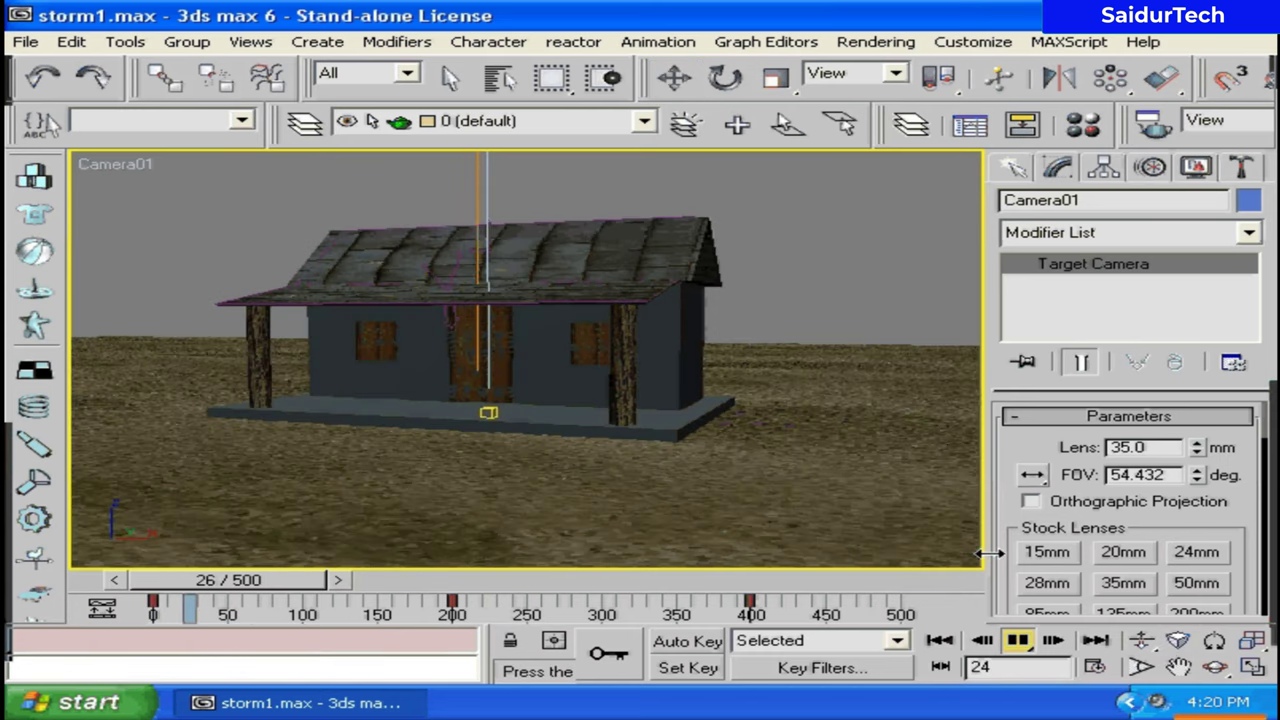